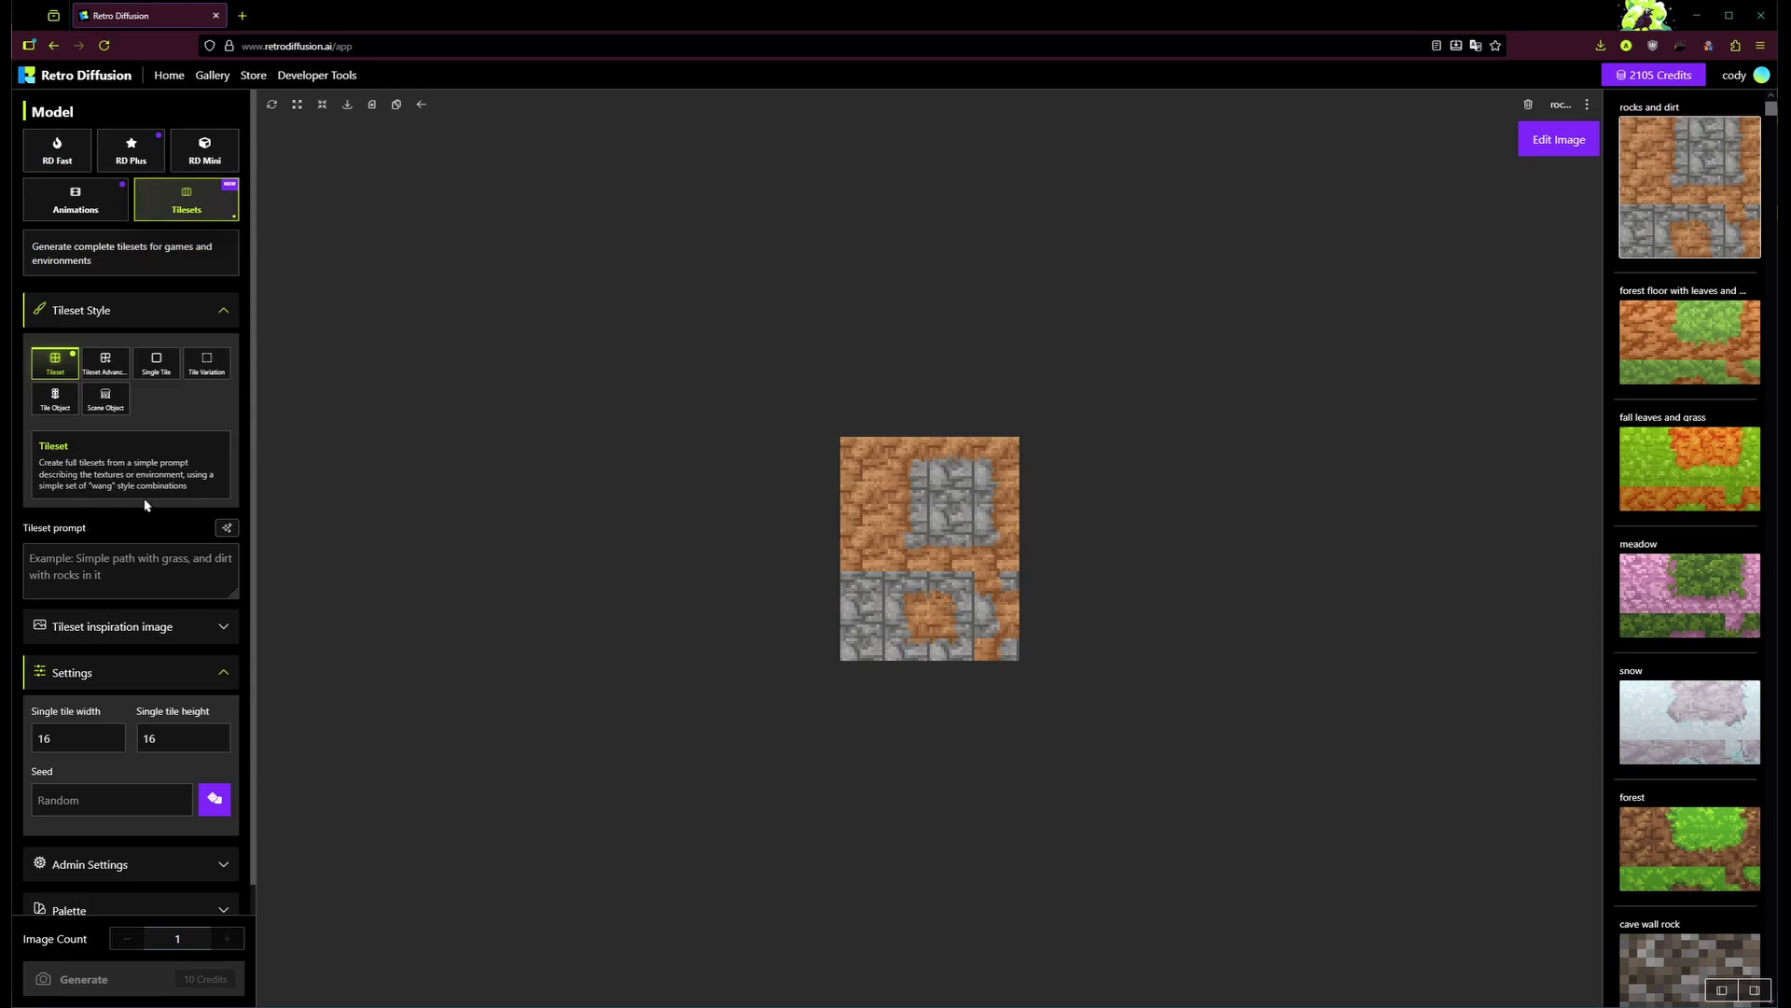
Generate a 16×16 tileset with the prompt 'meadow with dirt paths'
click(147, 573)
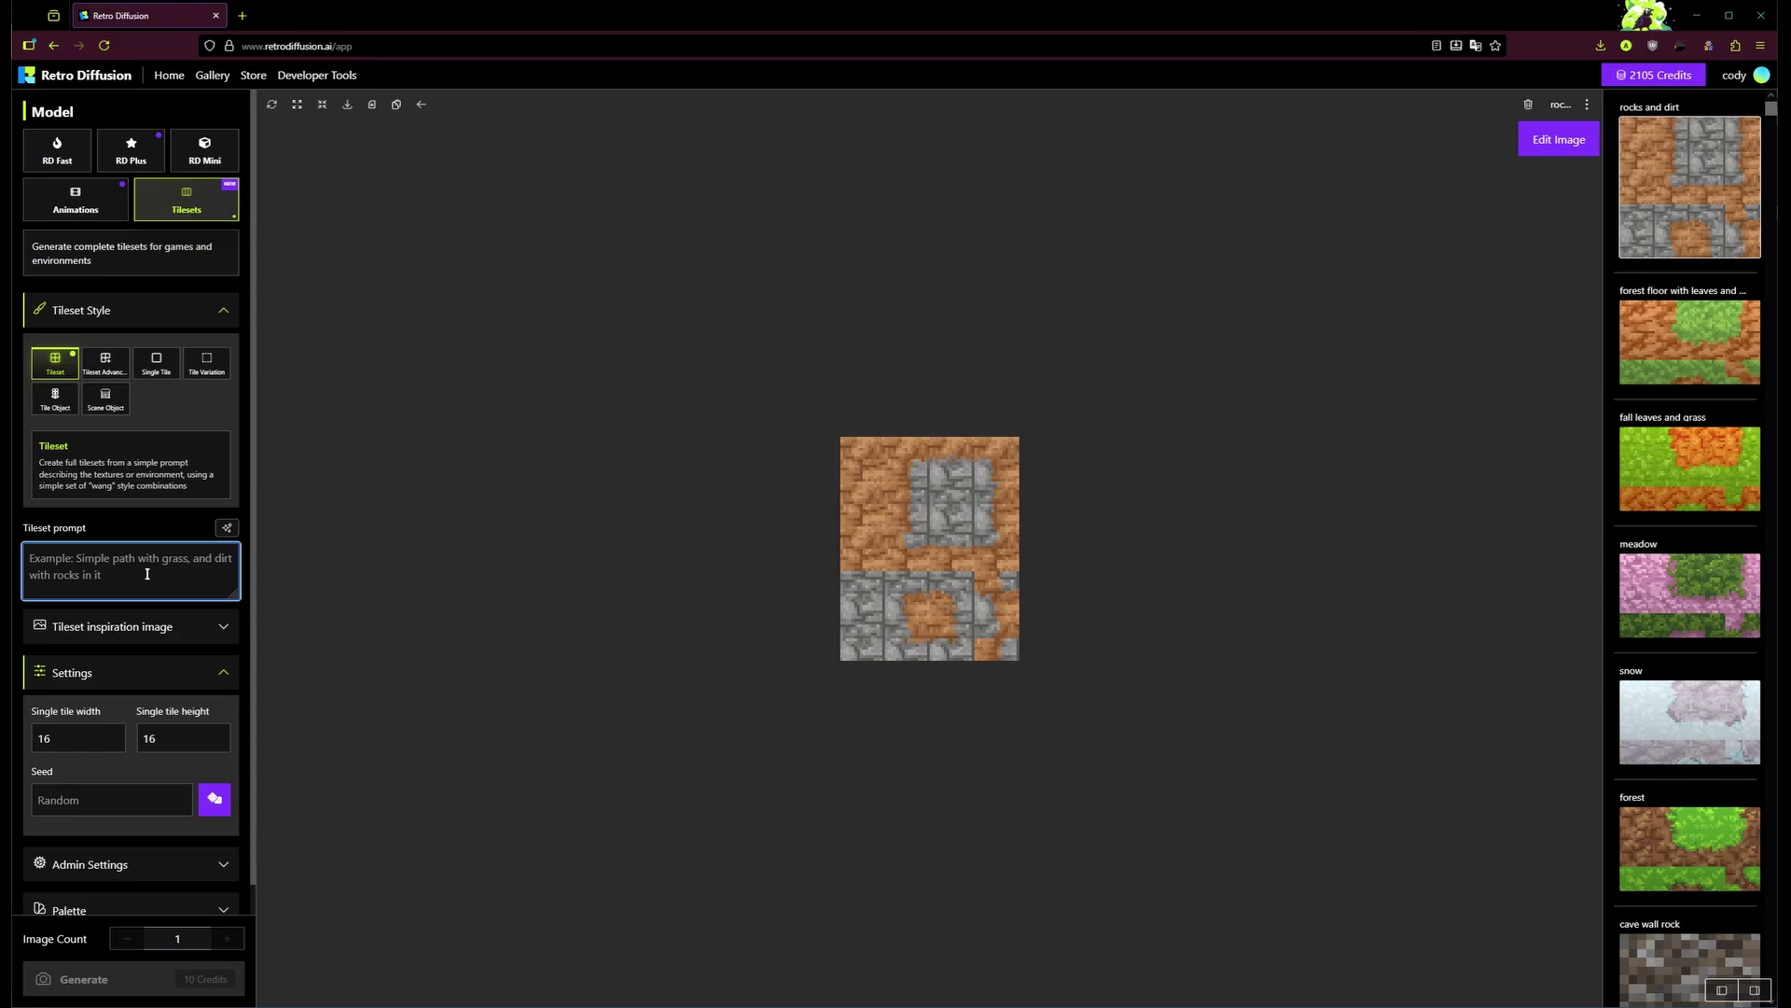
text(mead)
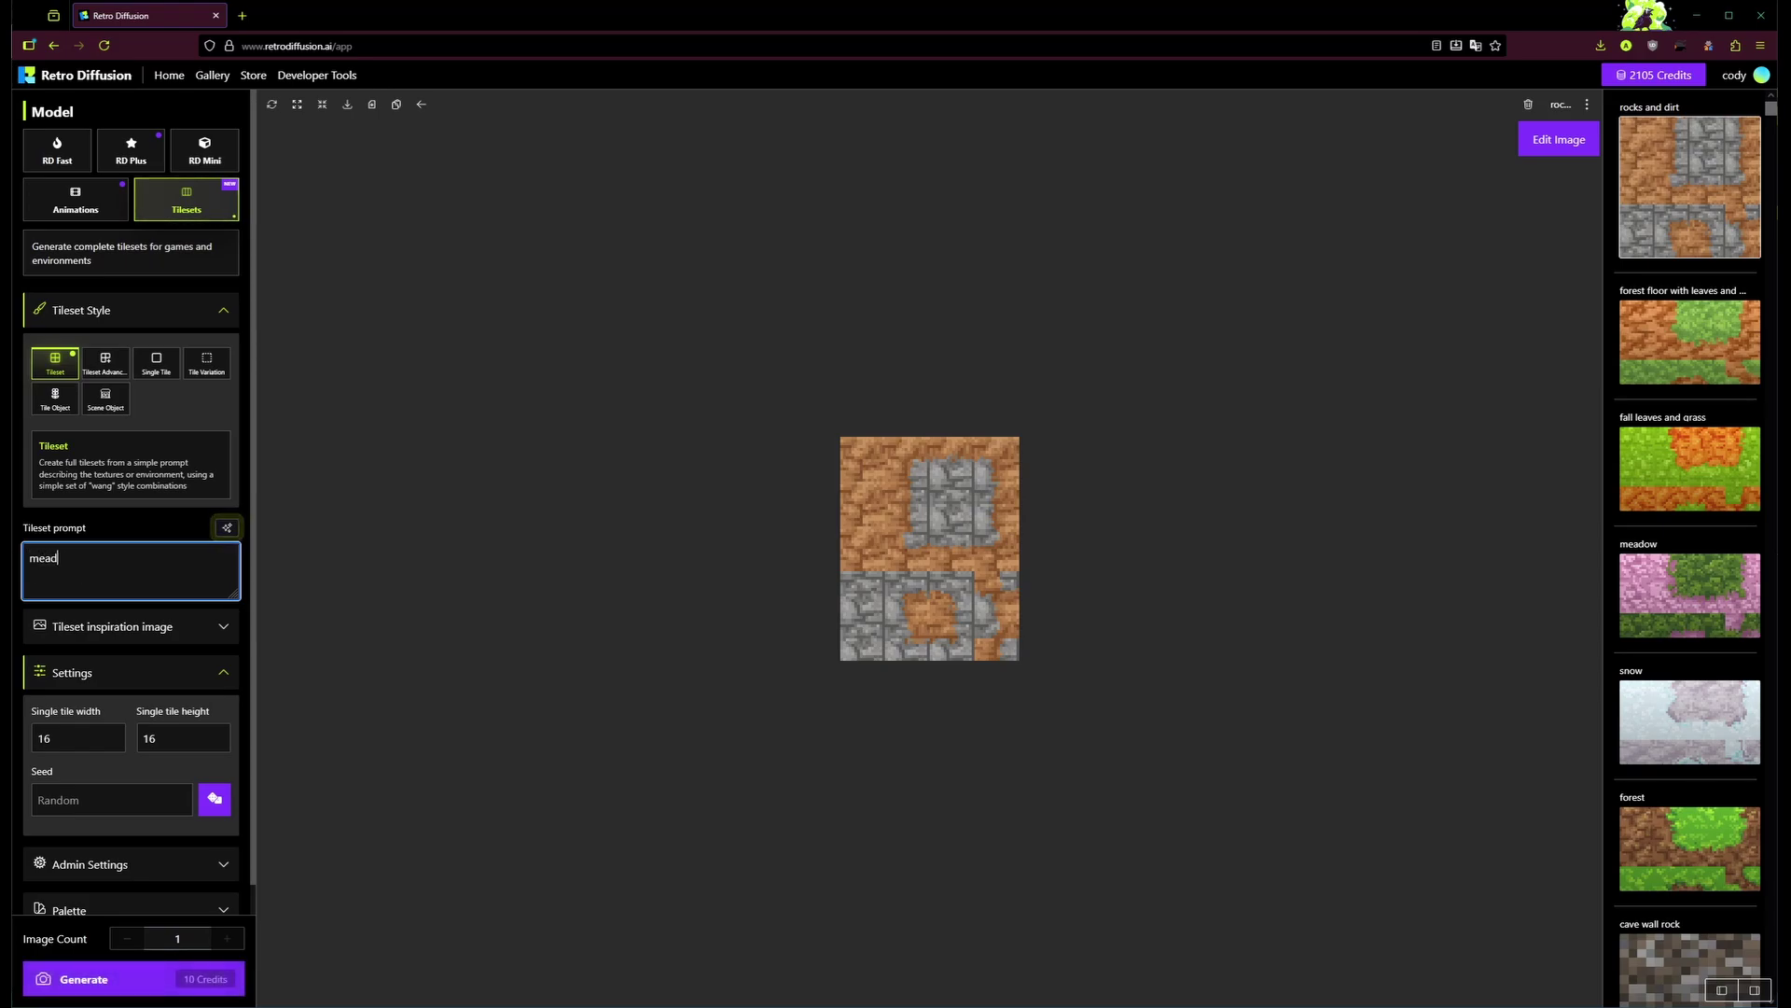
text(ow with dirt paths)
double_click(126, 743)
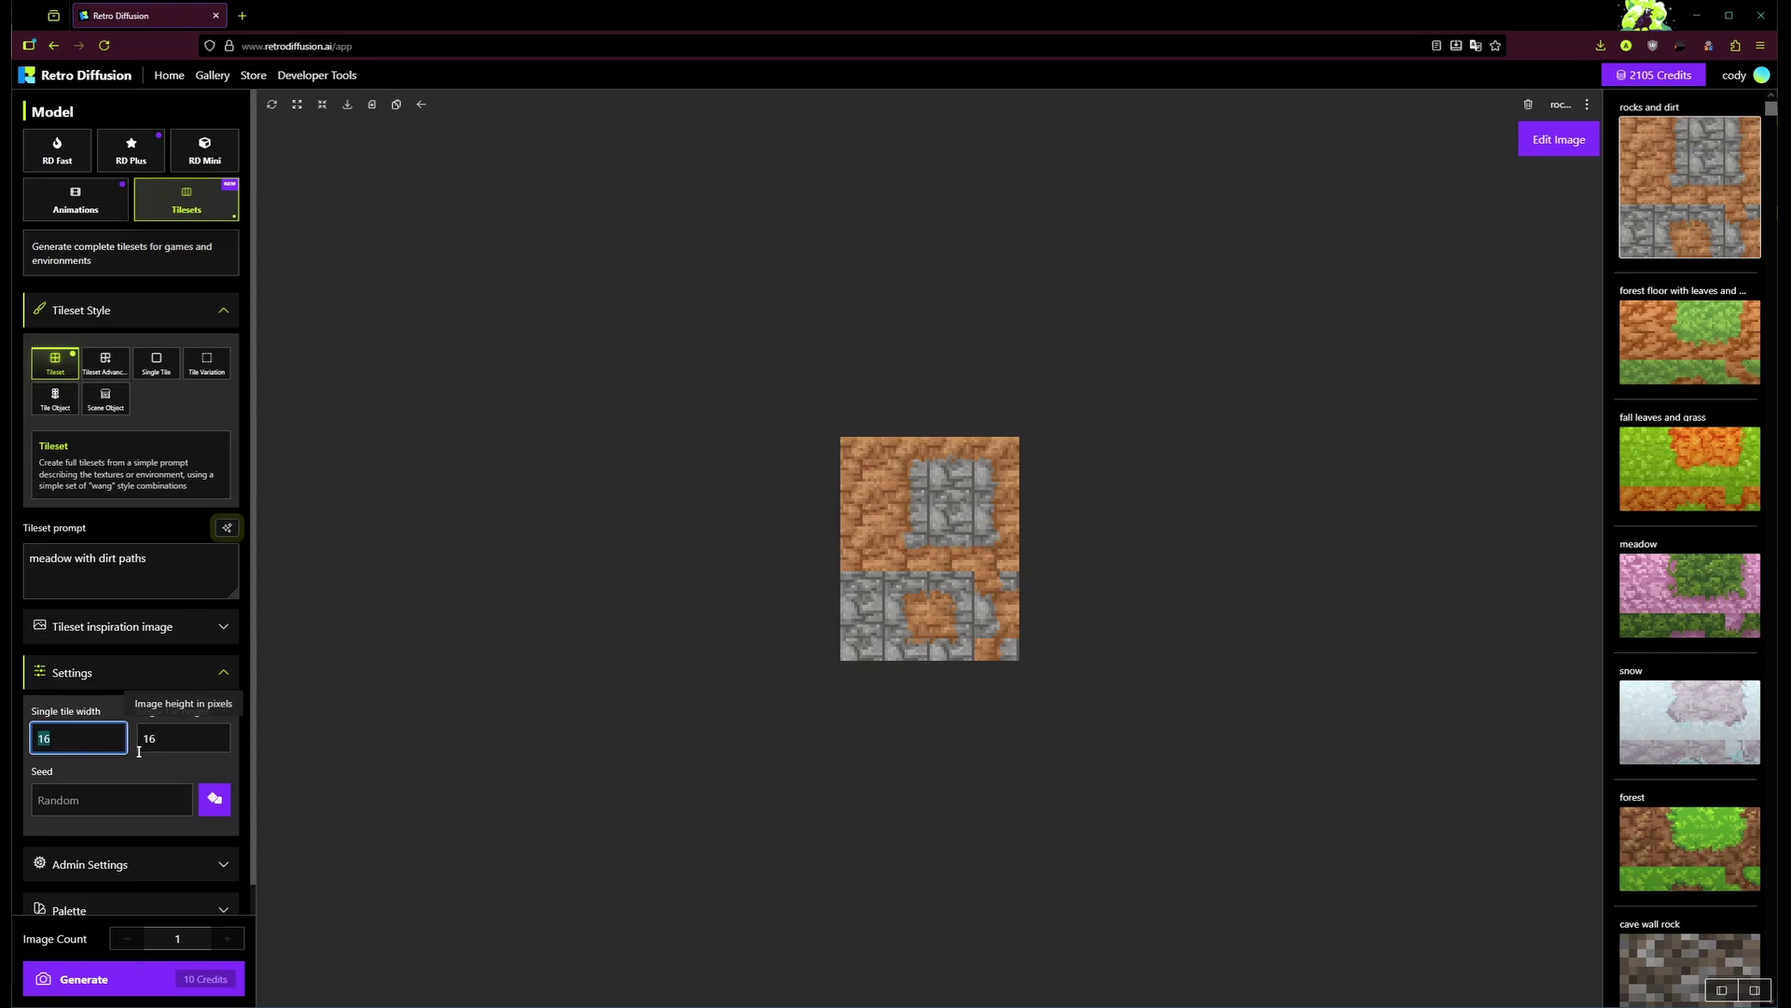
click(104, 742)
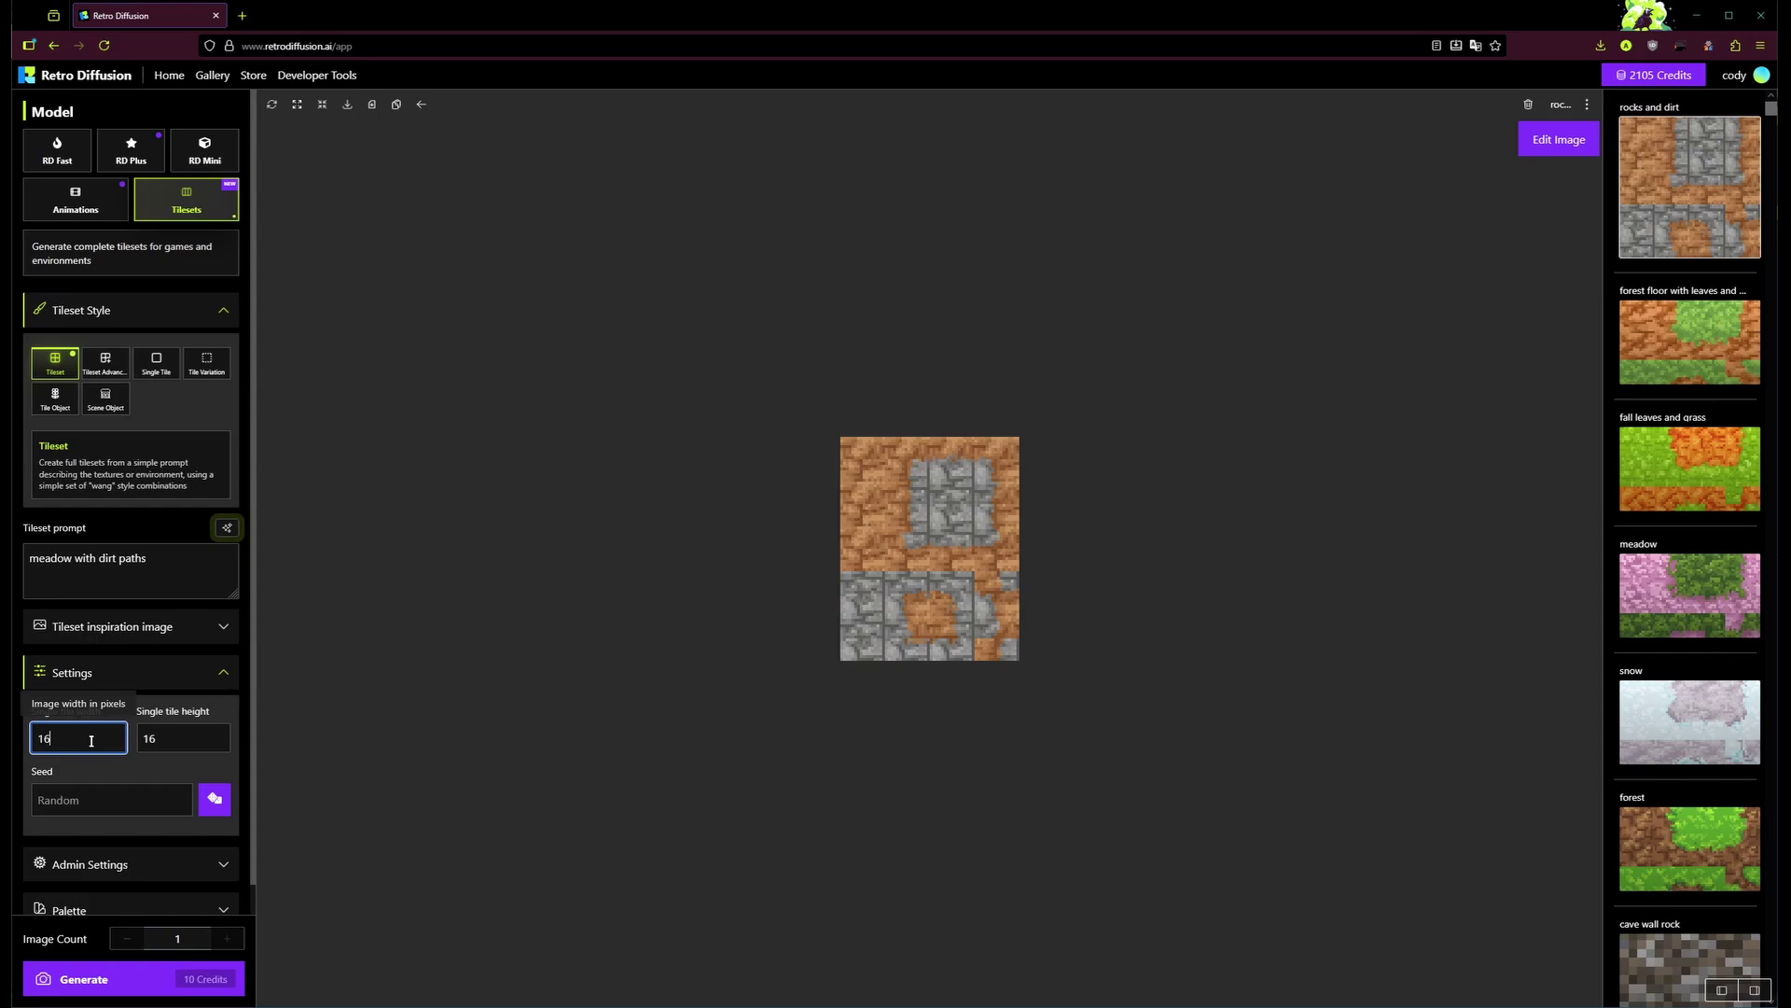
click(109, 638)
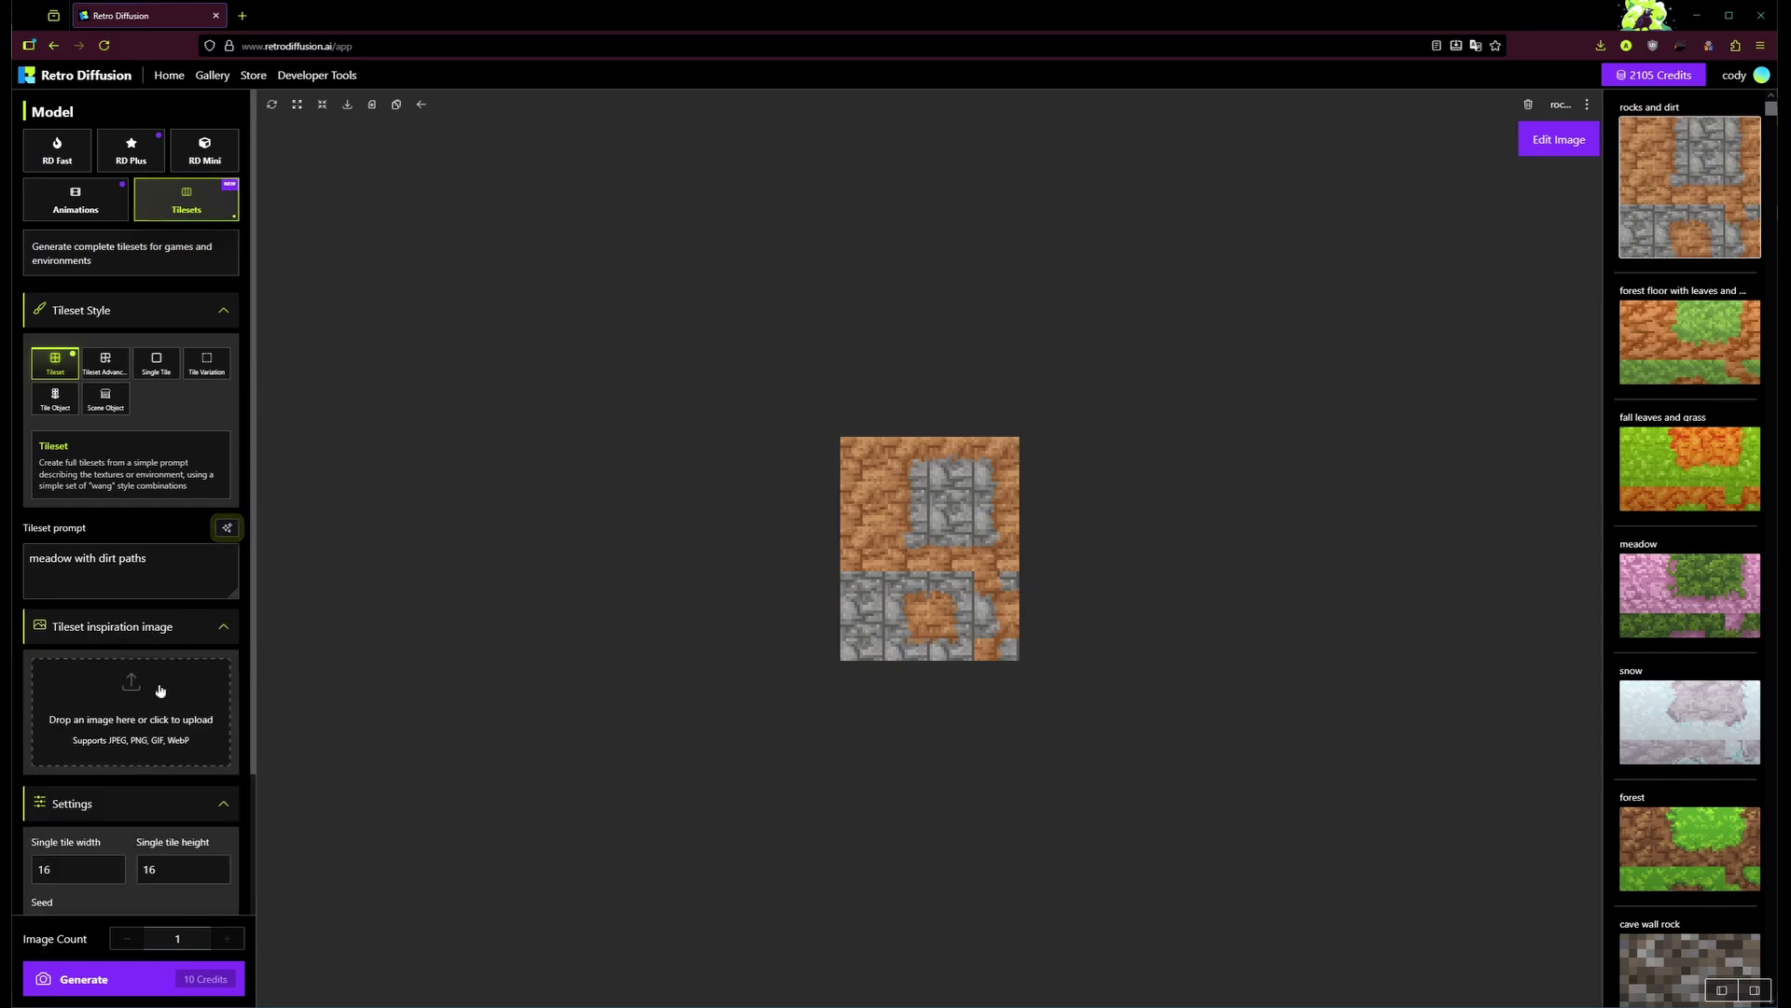
click(174, 635)
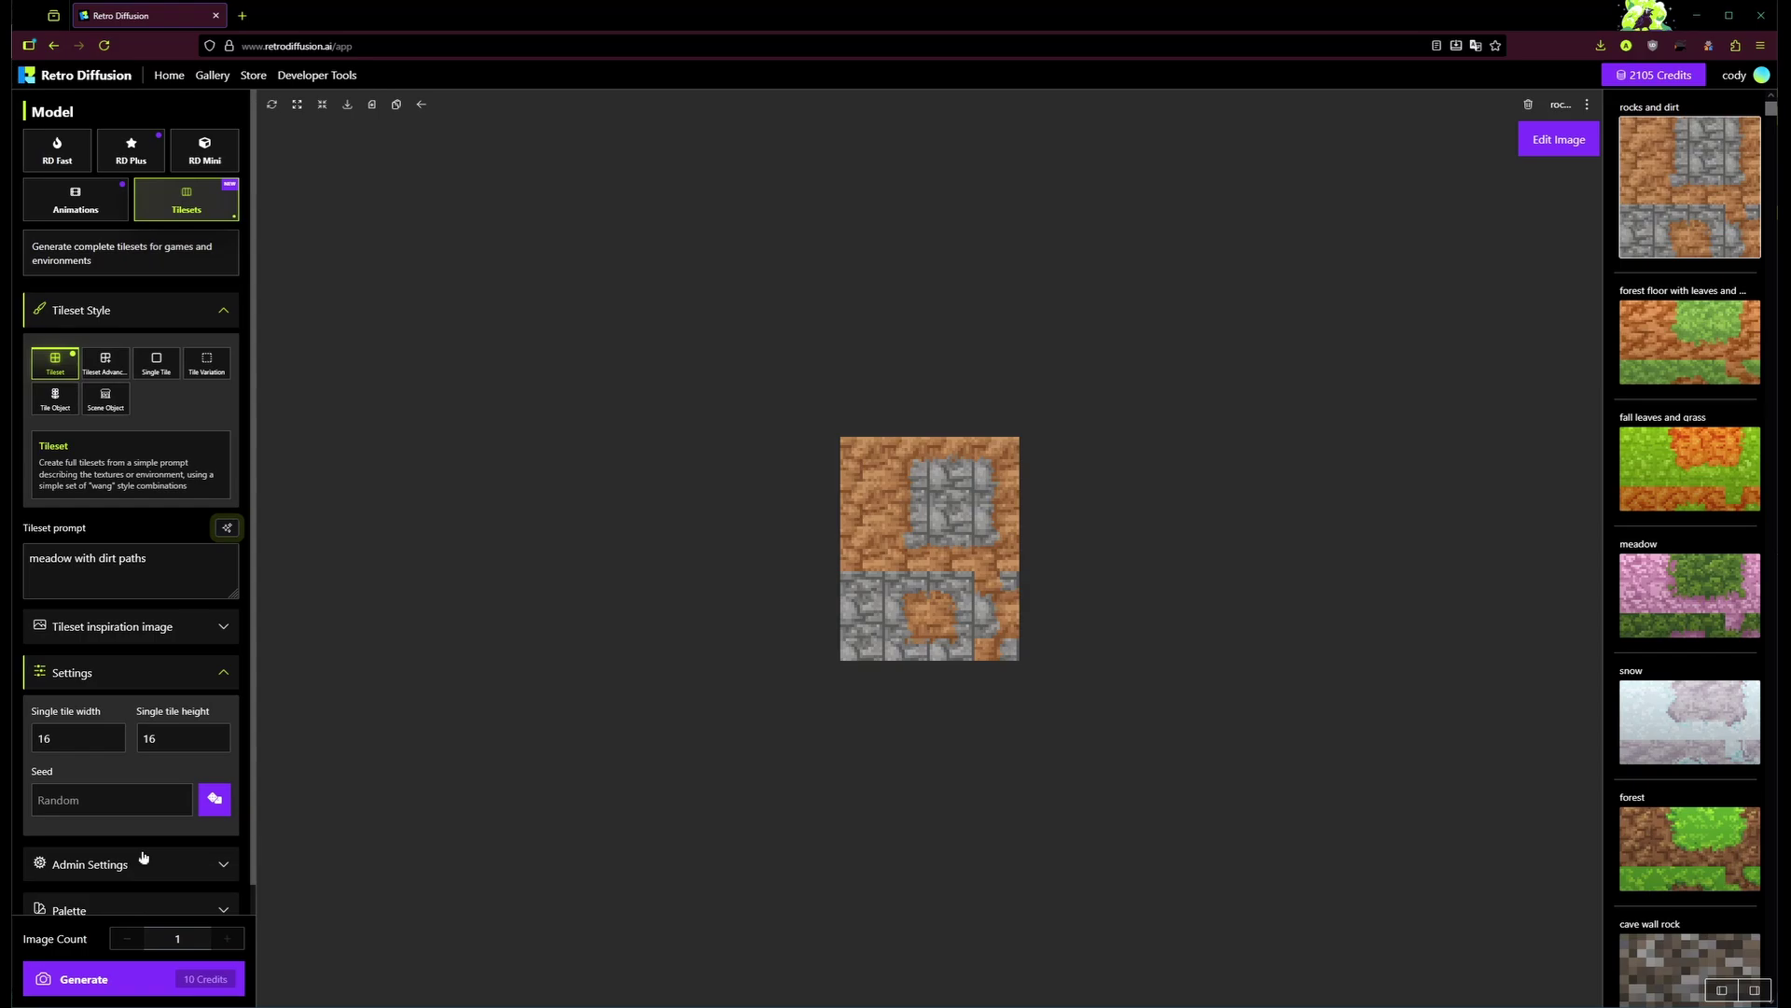
click(142, 976)
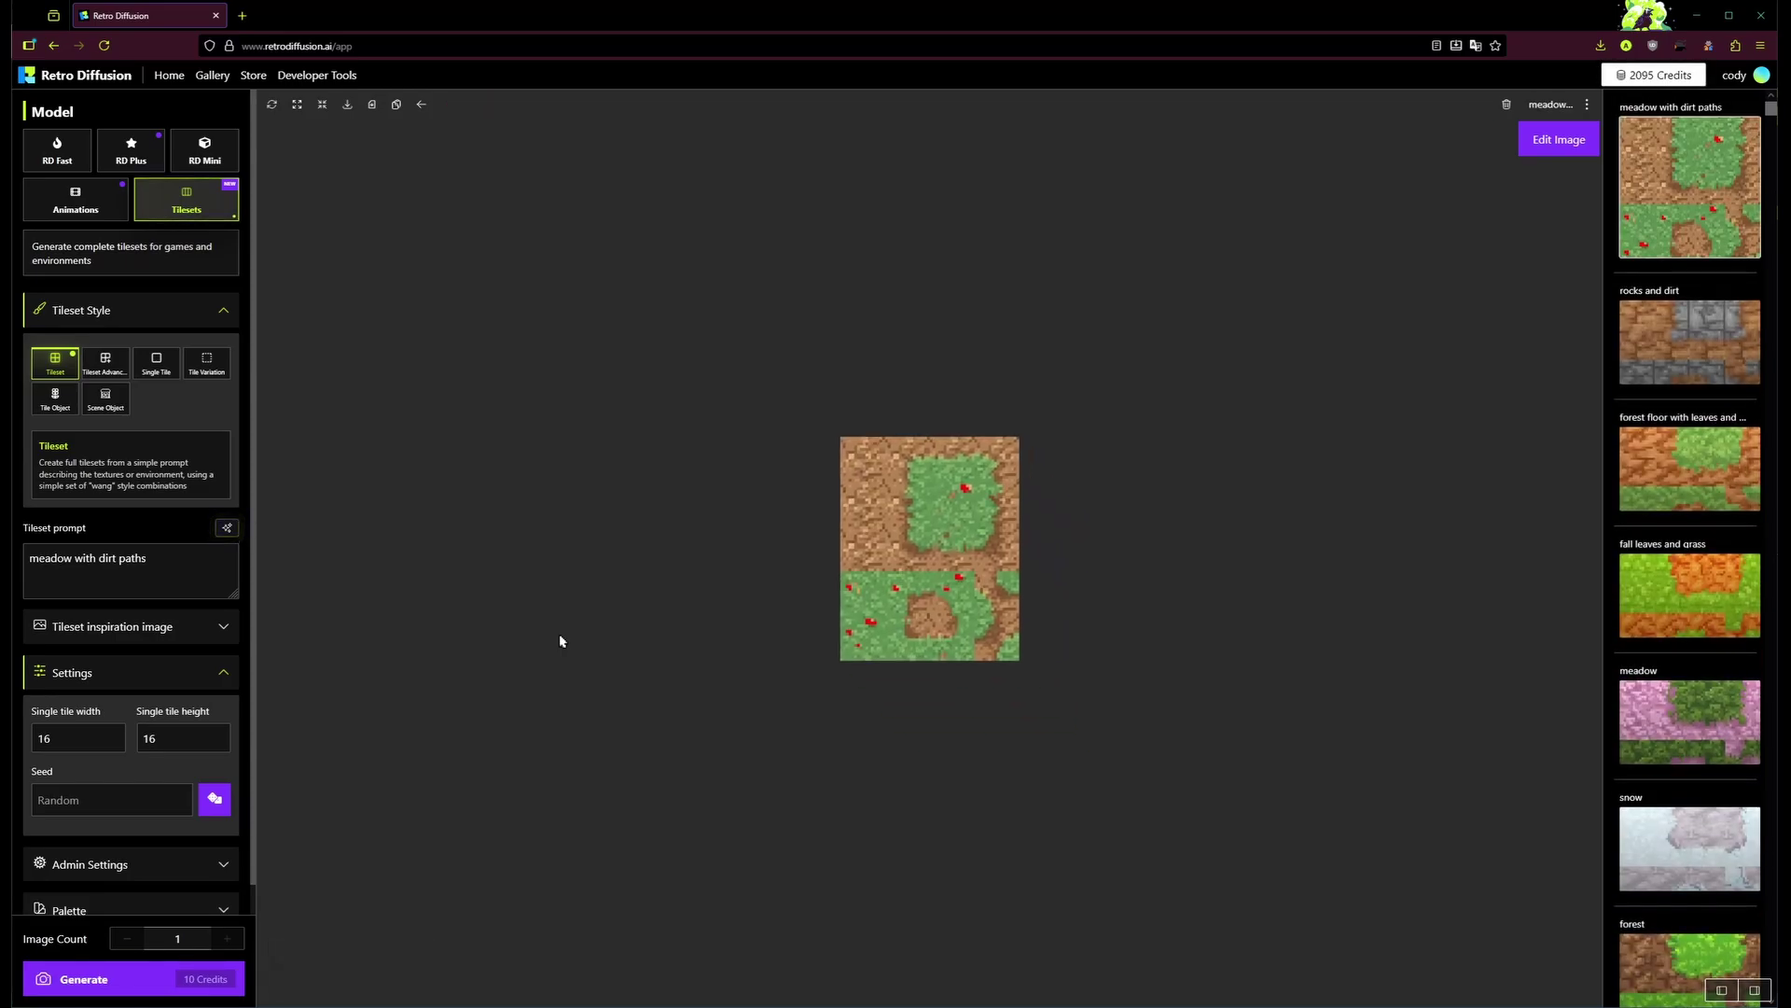
Zoom into the finished meadow-with-dirt-paths tileset on the canvas
scroll(877, 623, up, 3)
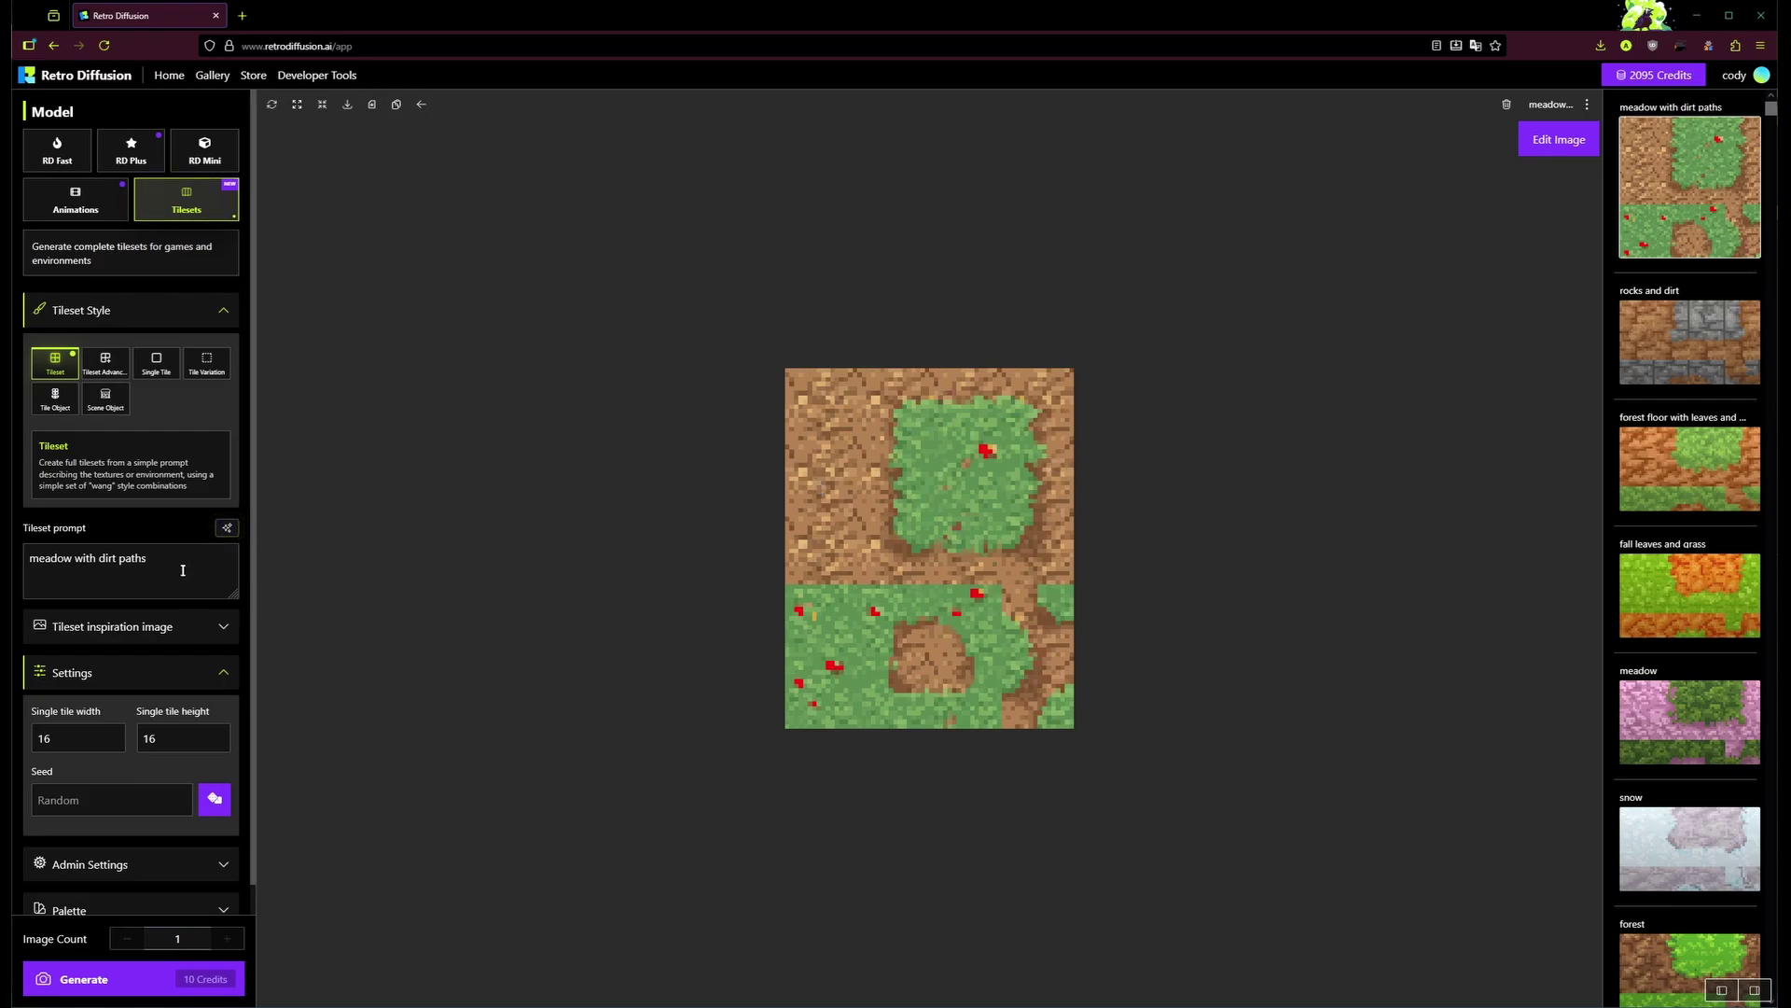
Generate a Tileset Advanced tileset with 'rocks' as inside and 'grass' as outside description
click(94, 369)
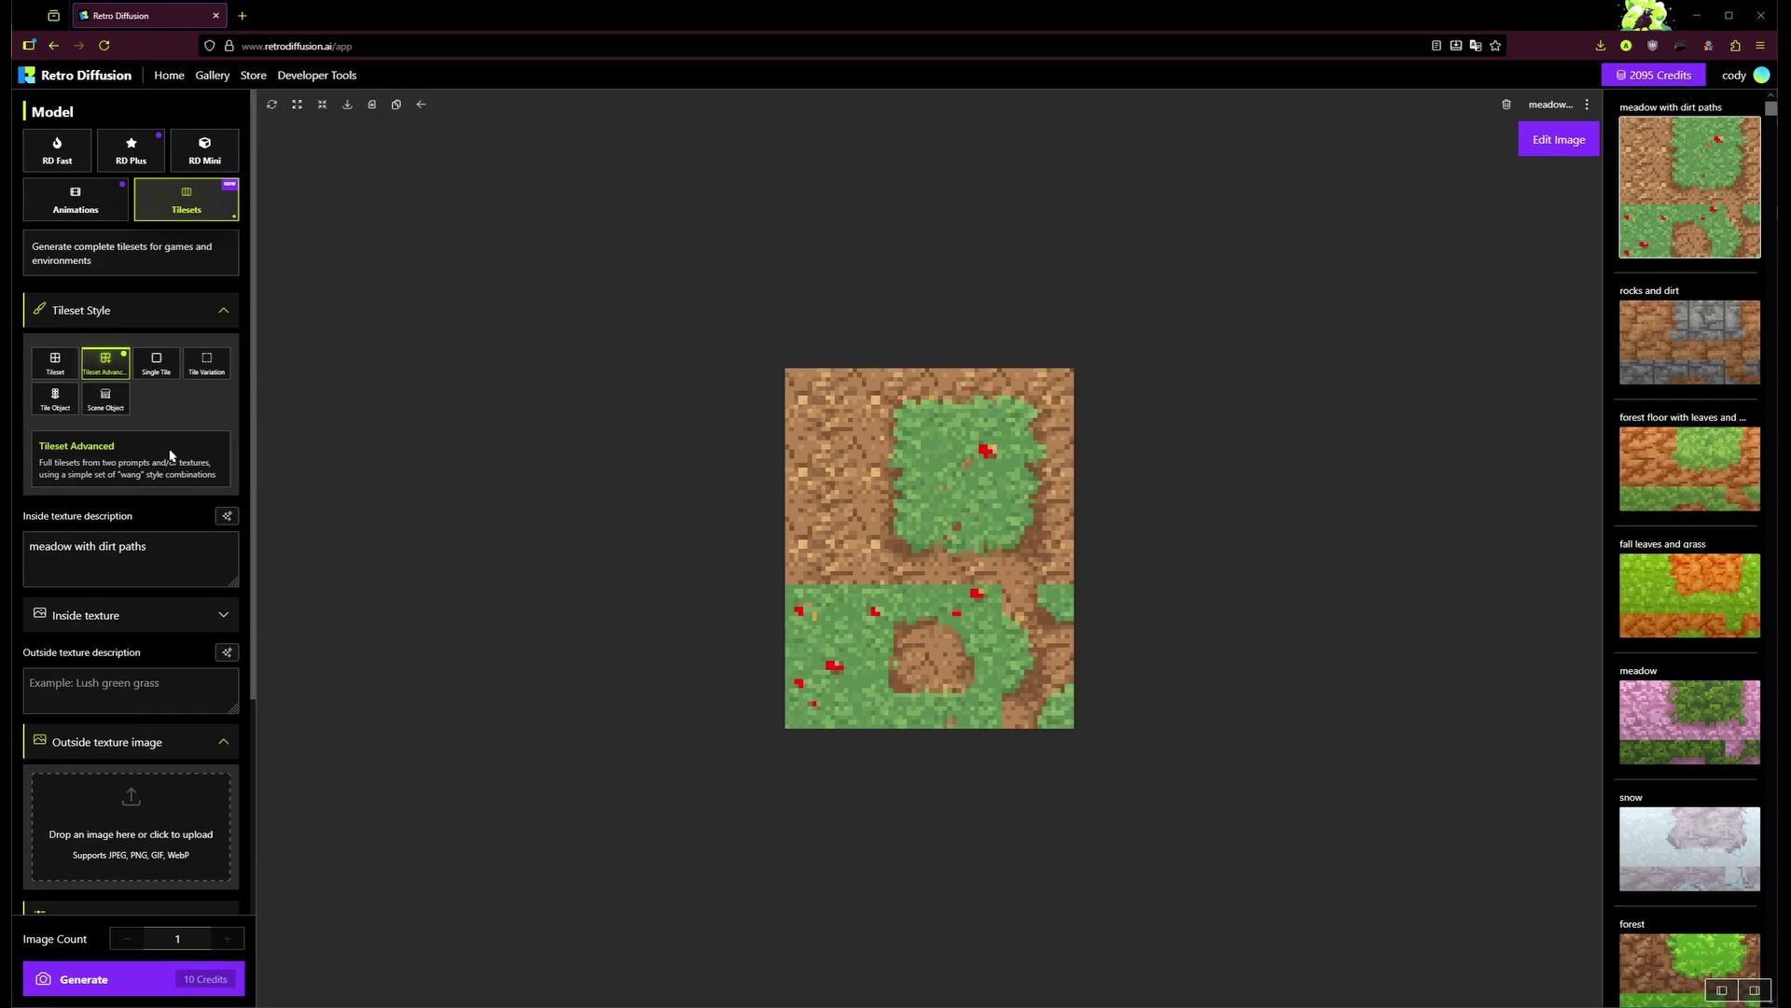
triple_click(174, 552)
scroll(149, 653, down, 1)
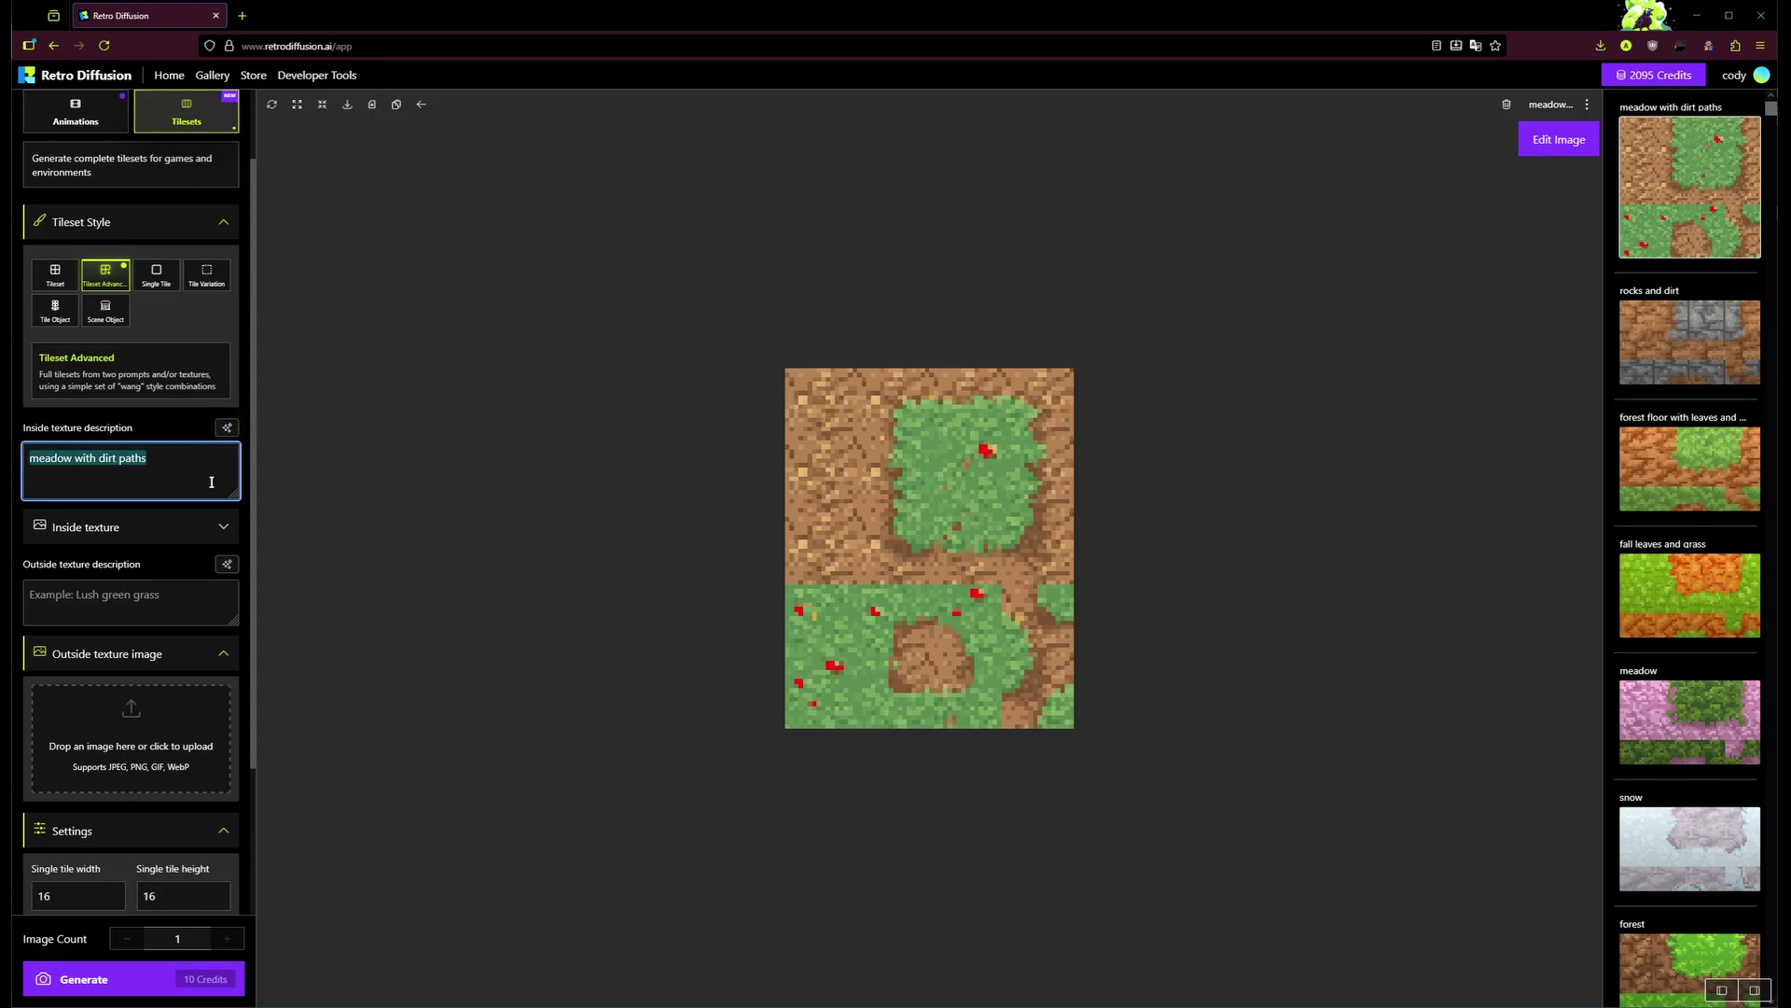
text(rocks)
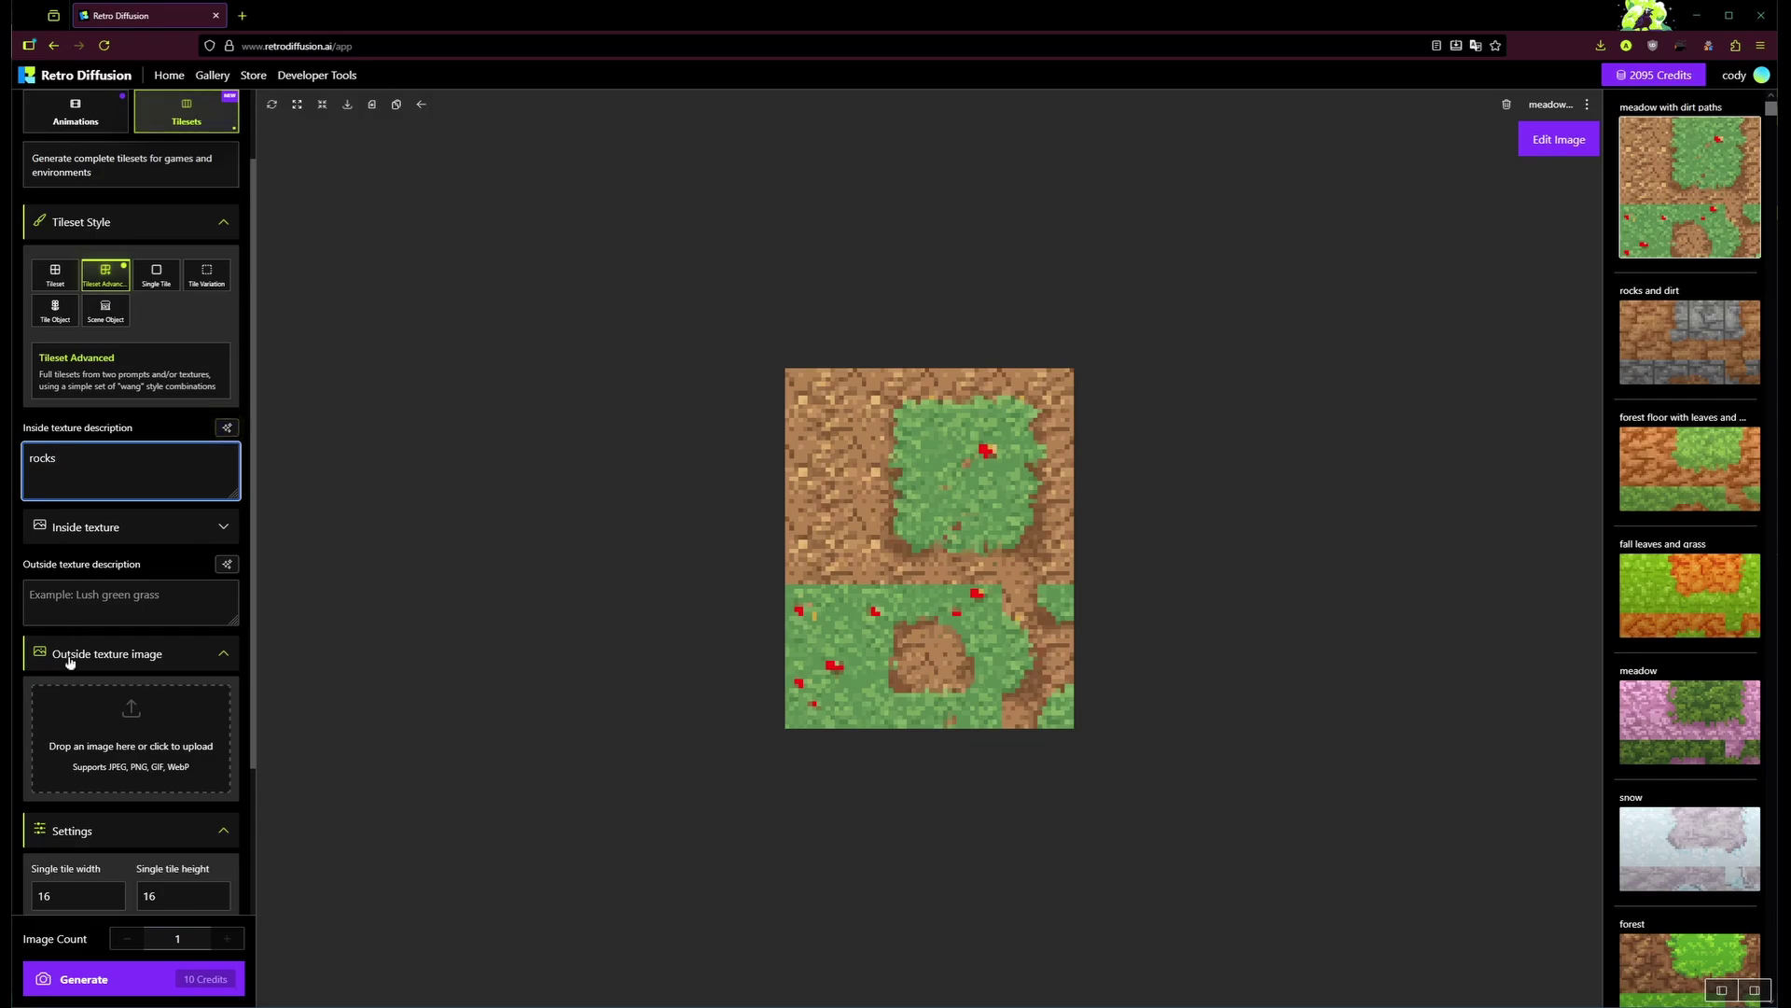
click(122, 593)
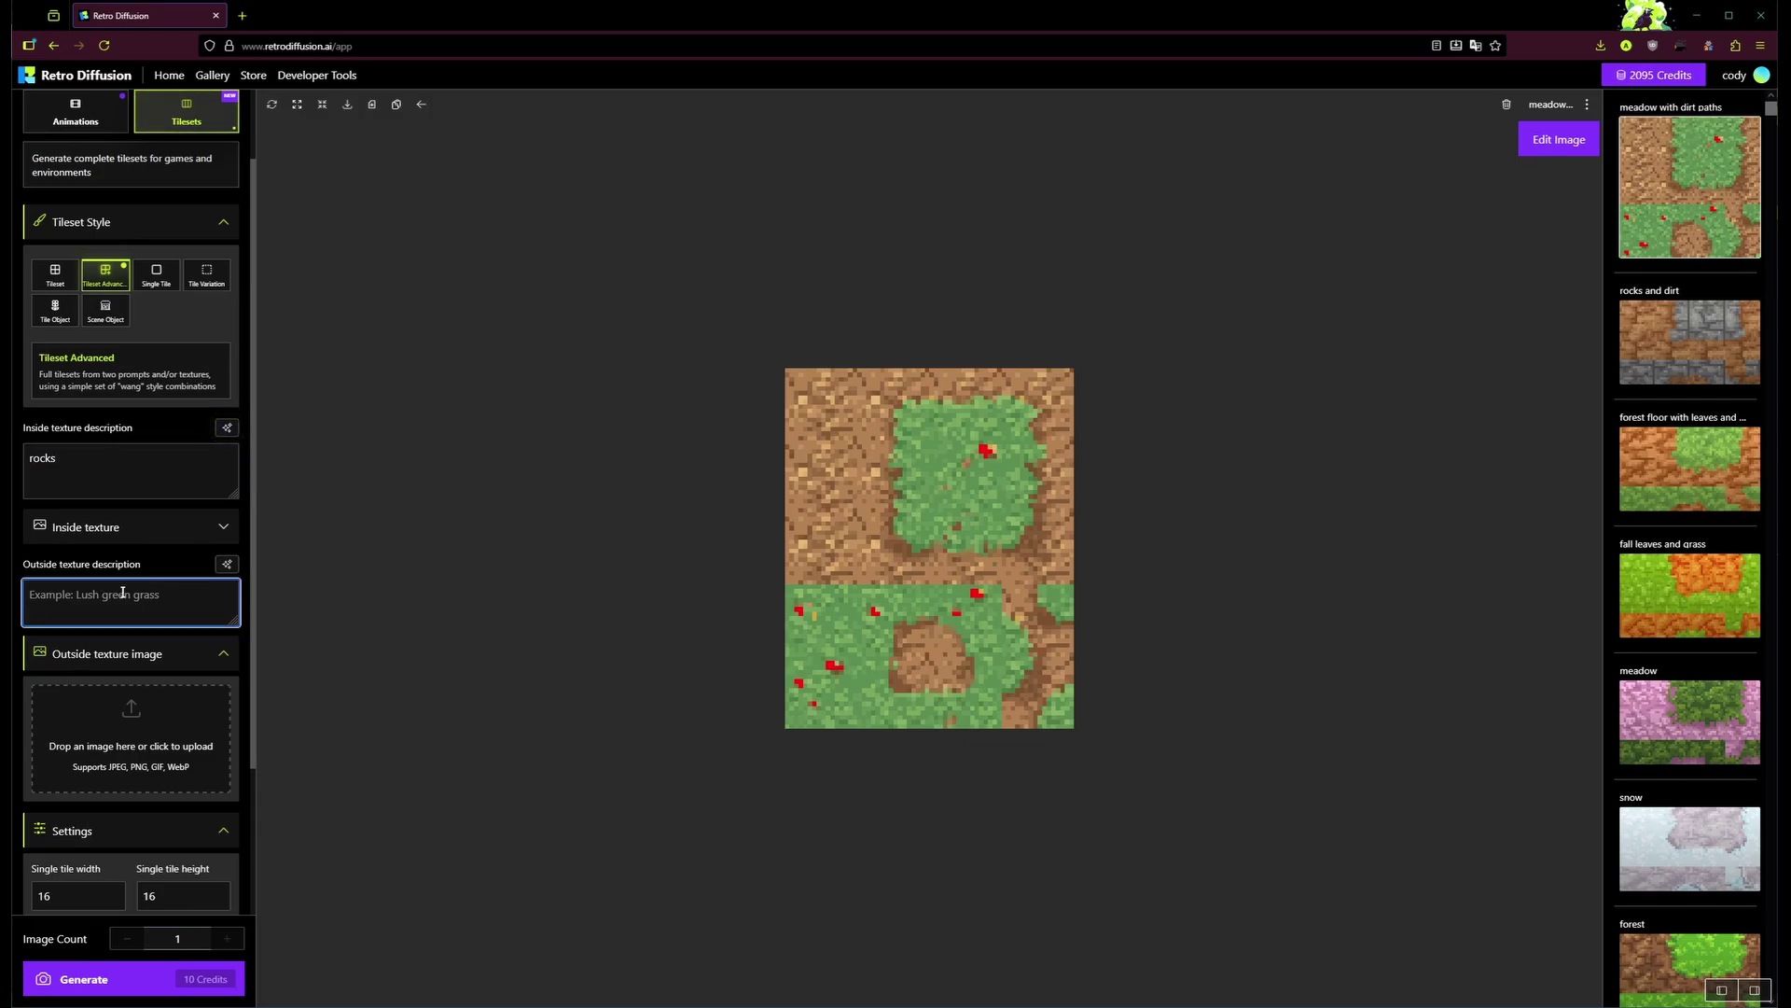
text(grass)
click(116, 987)
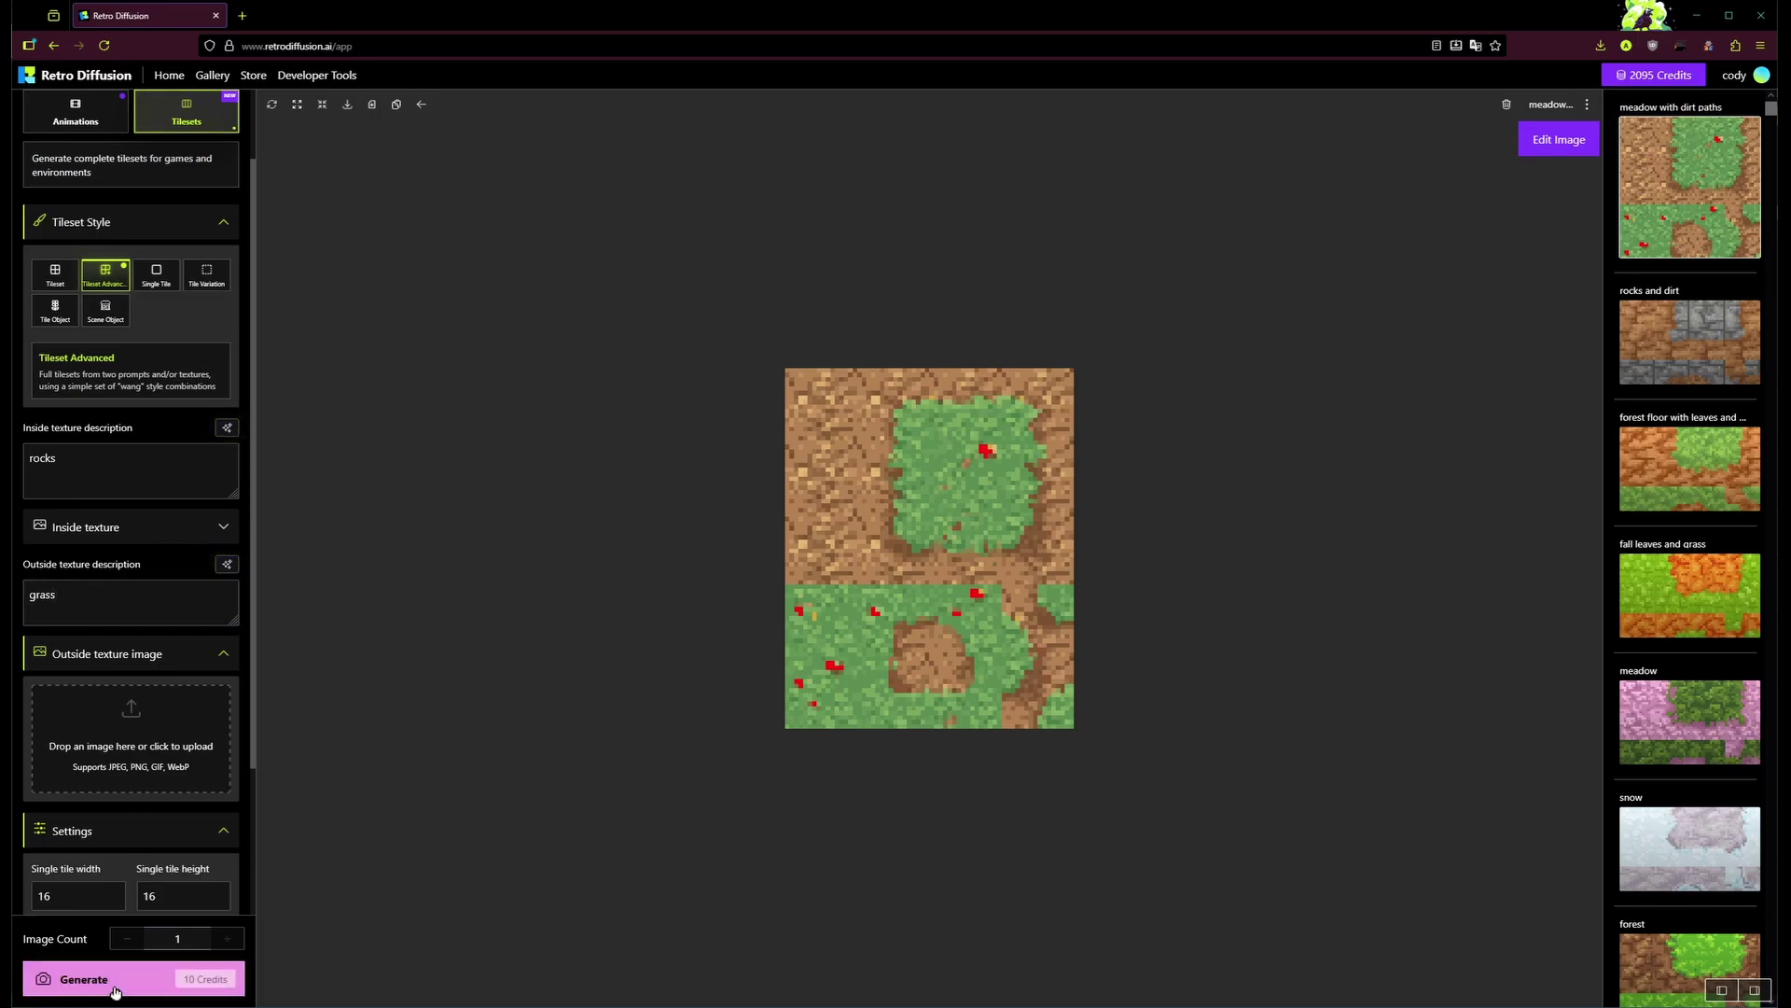
Use the cave wall rock image as the inside texture and regenerate the rocks-and-grass tileset
click(161, 658)
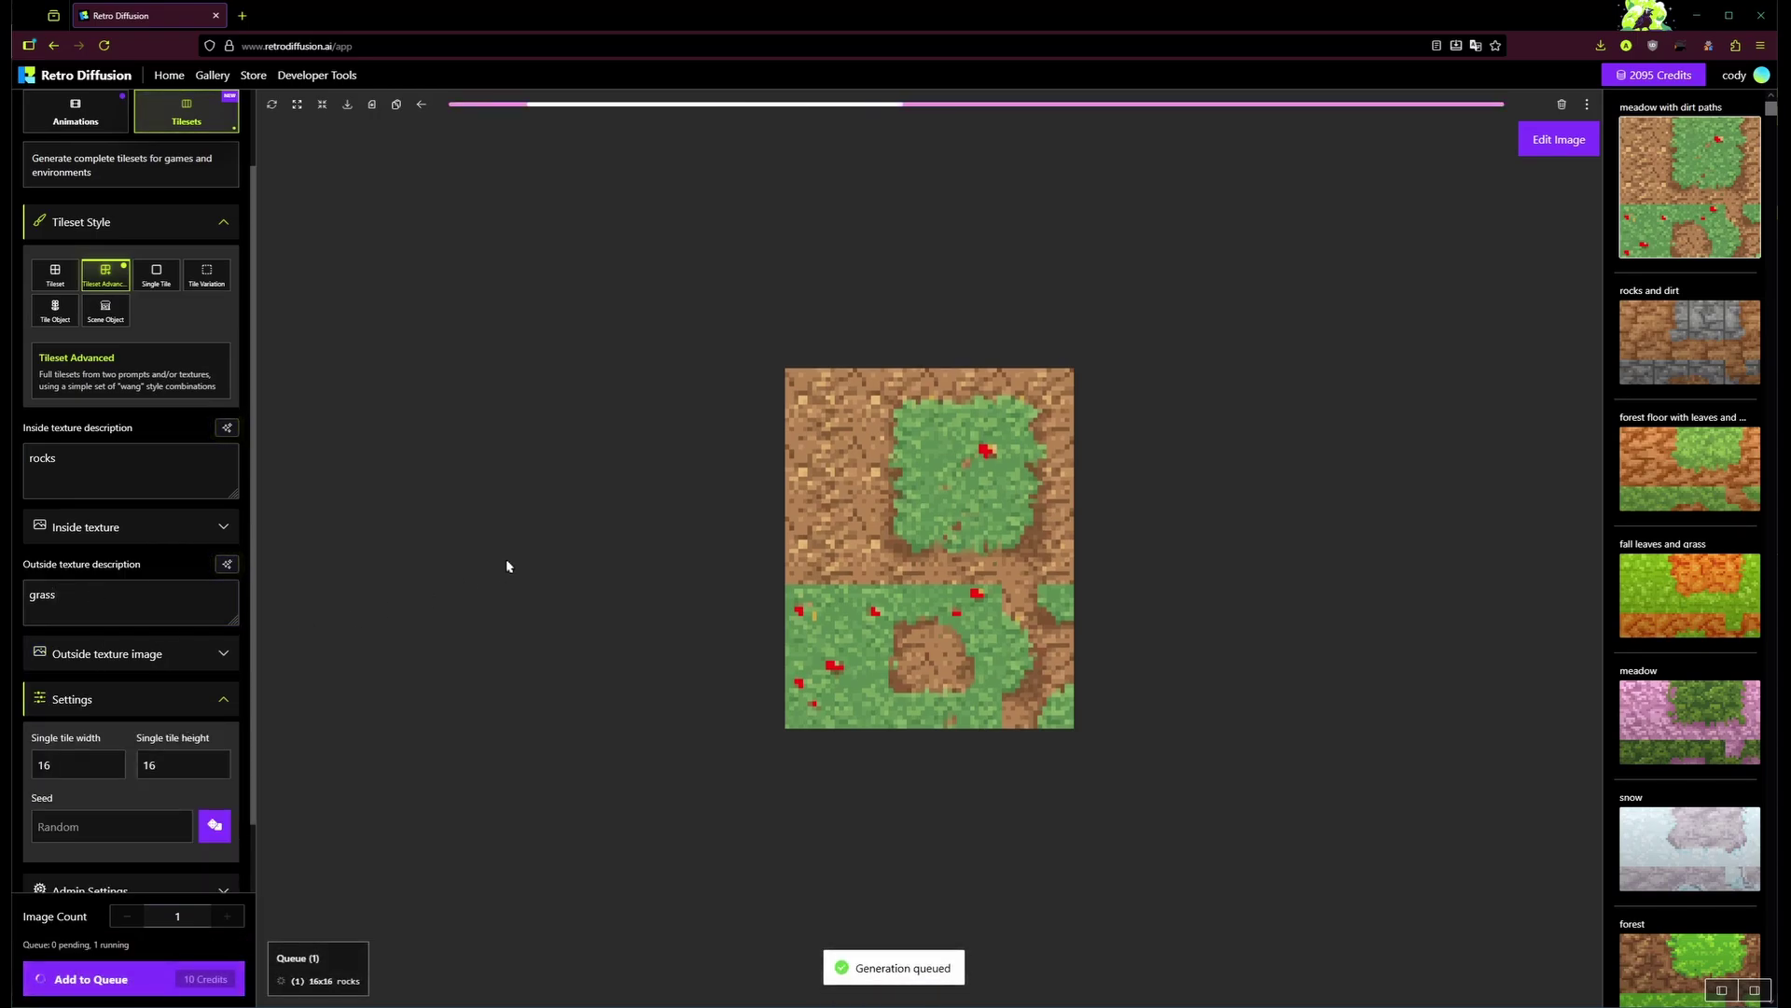
scroll(962, 556, up, 3)
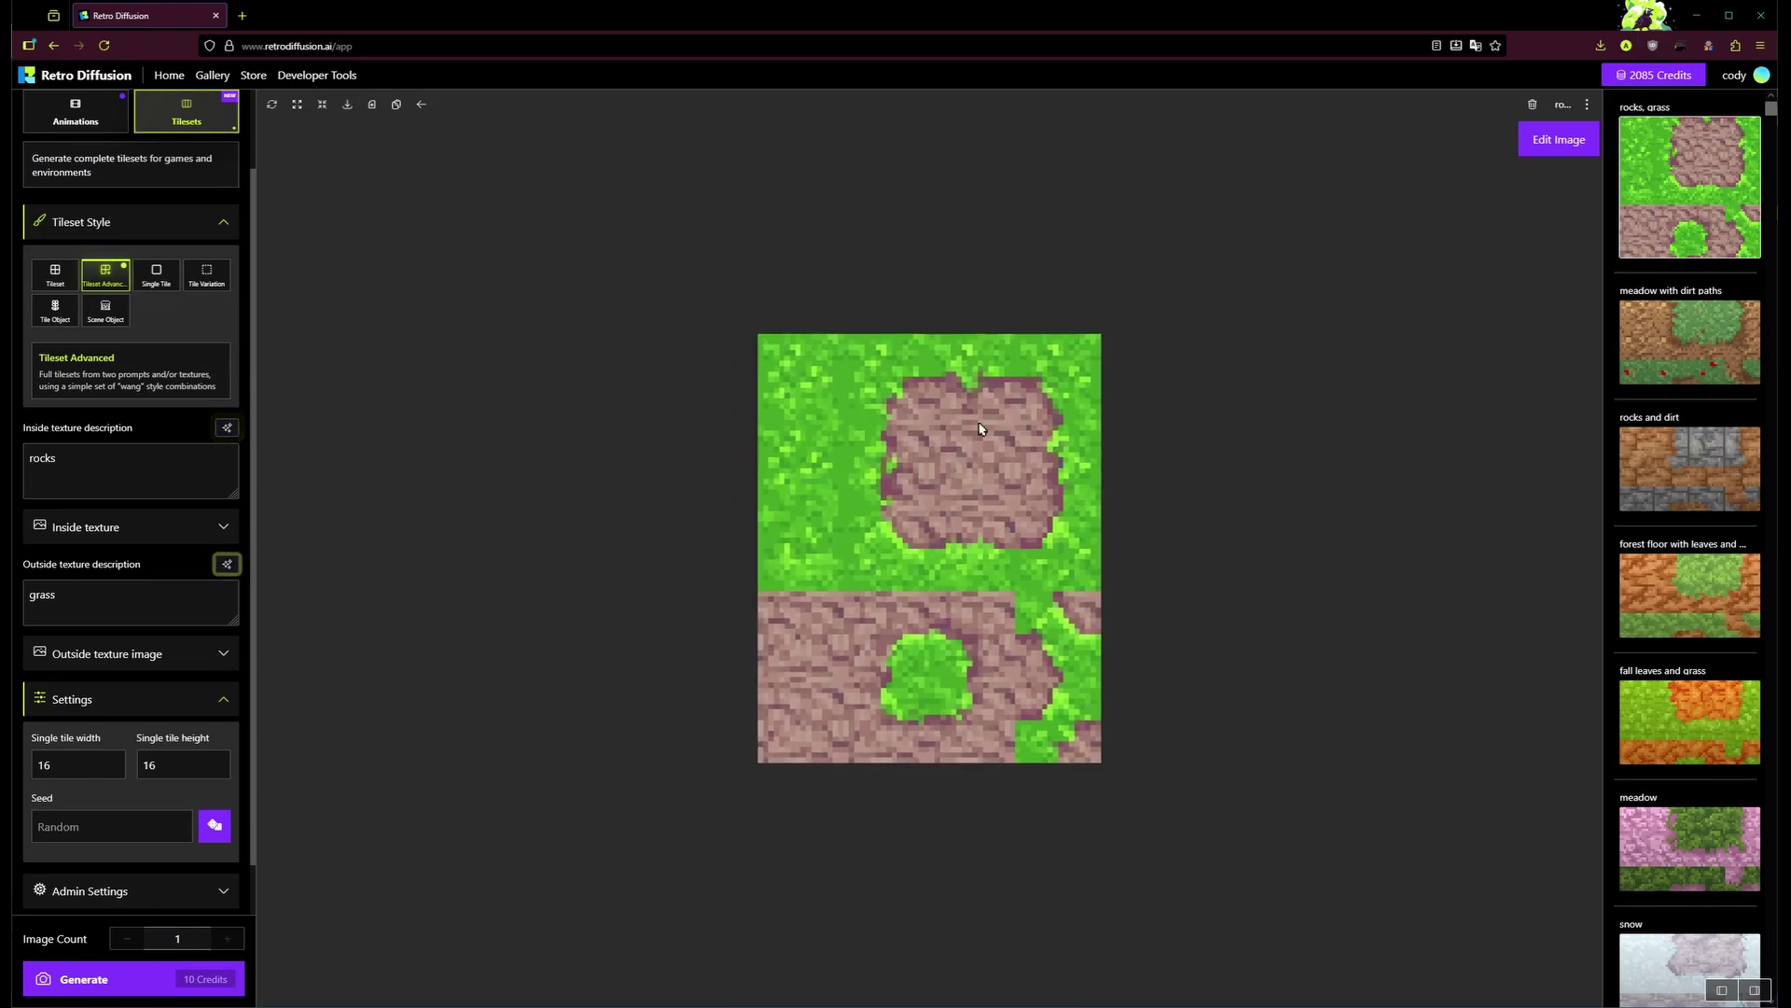
mouse_move(1670, 464)
scroll(1671, 465, down, 6)
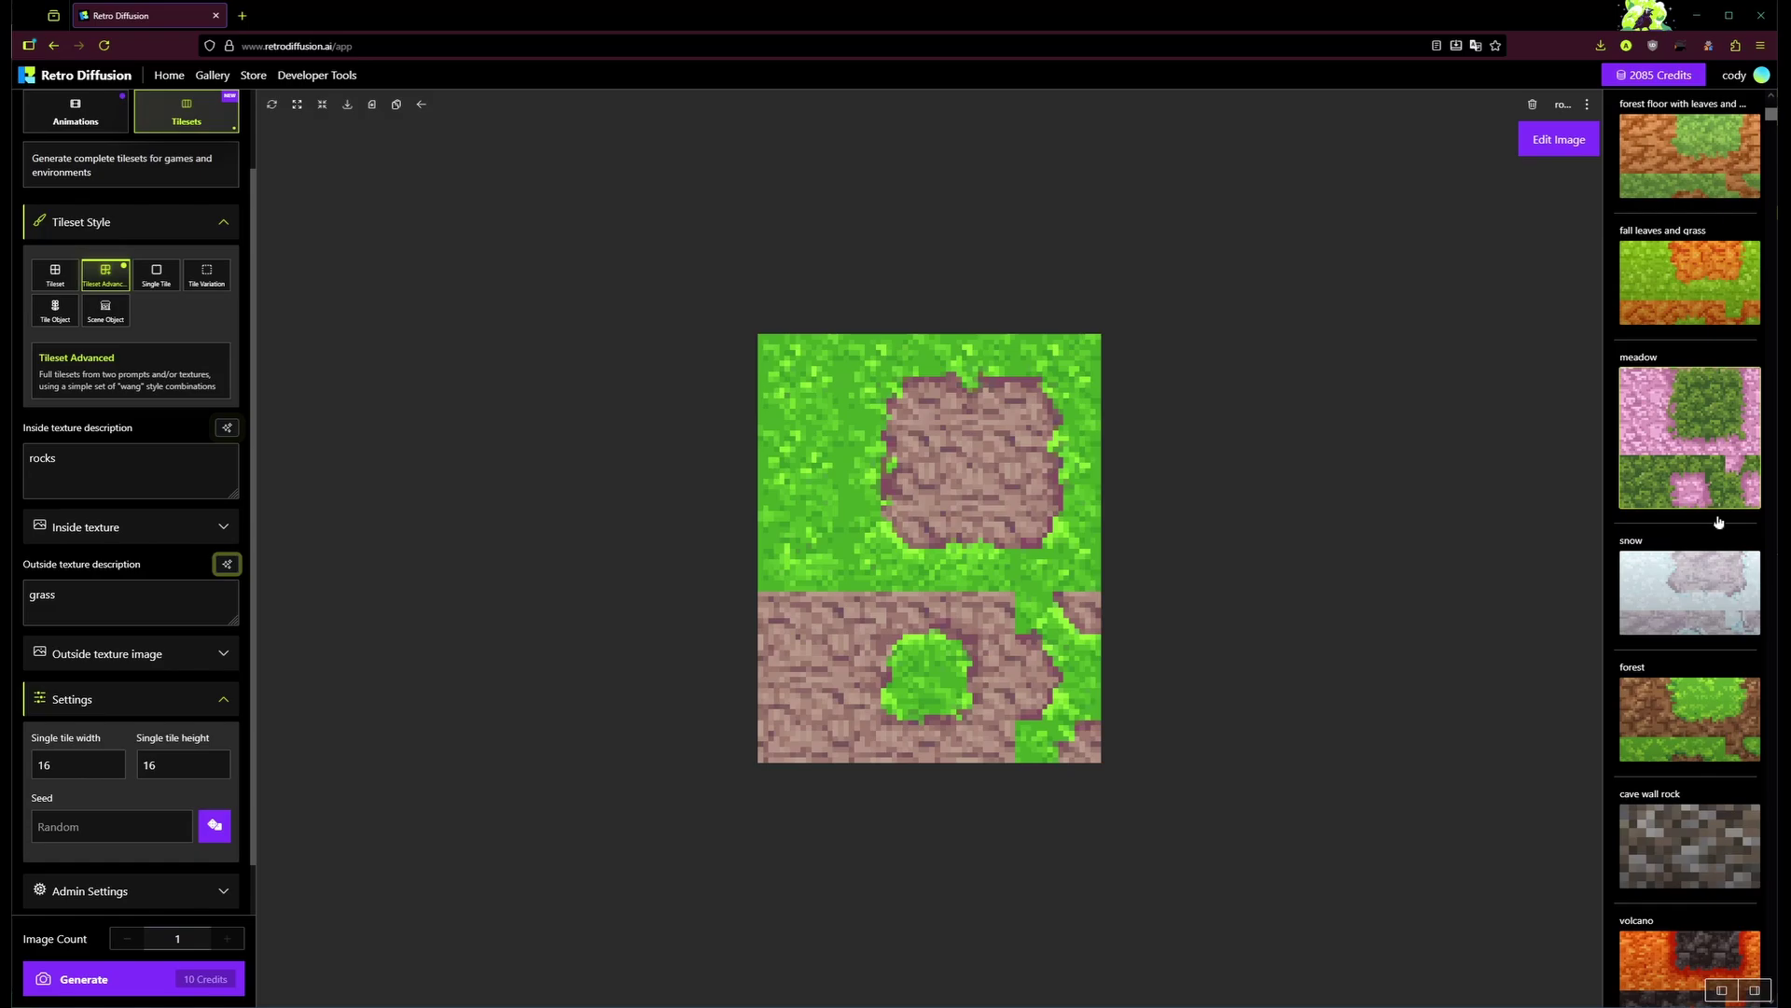
click(139, 523)
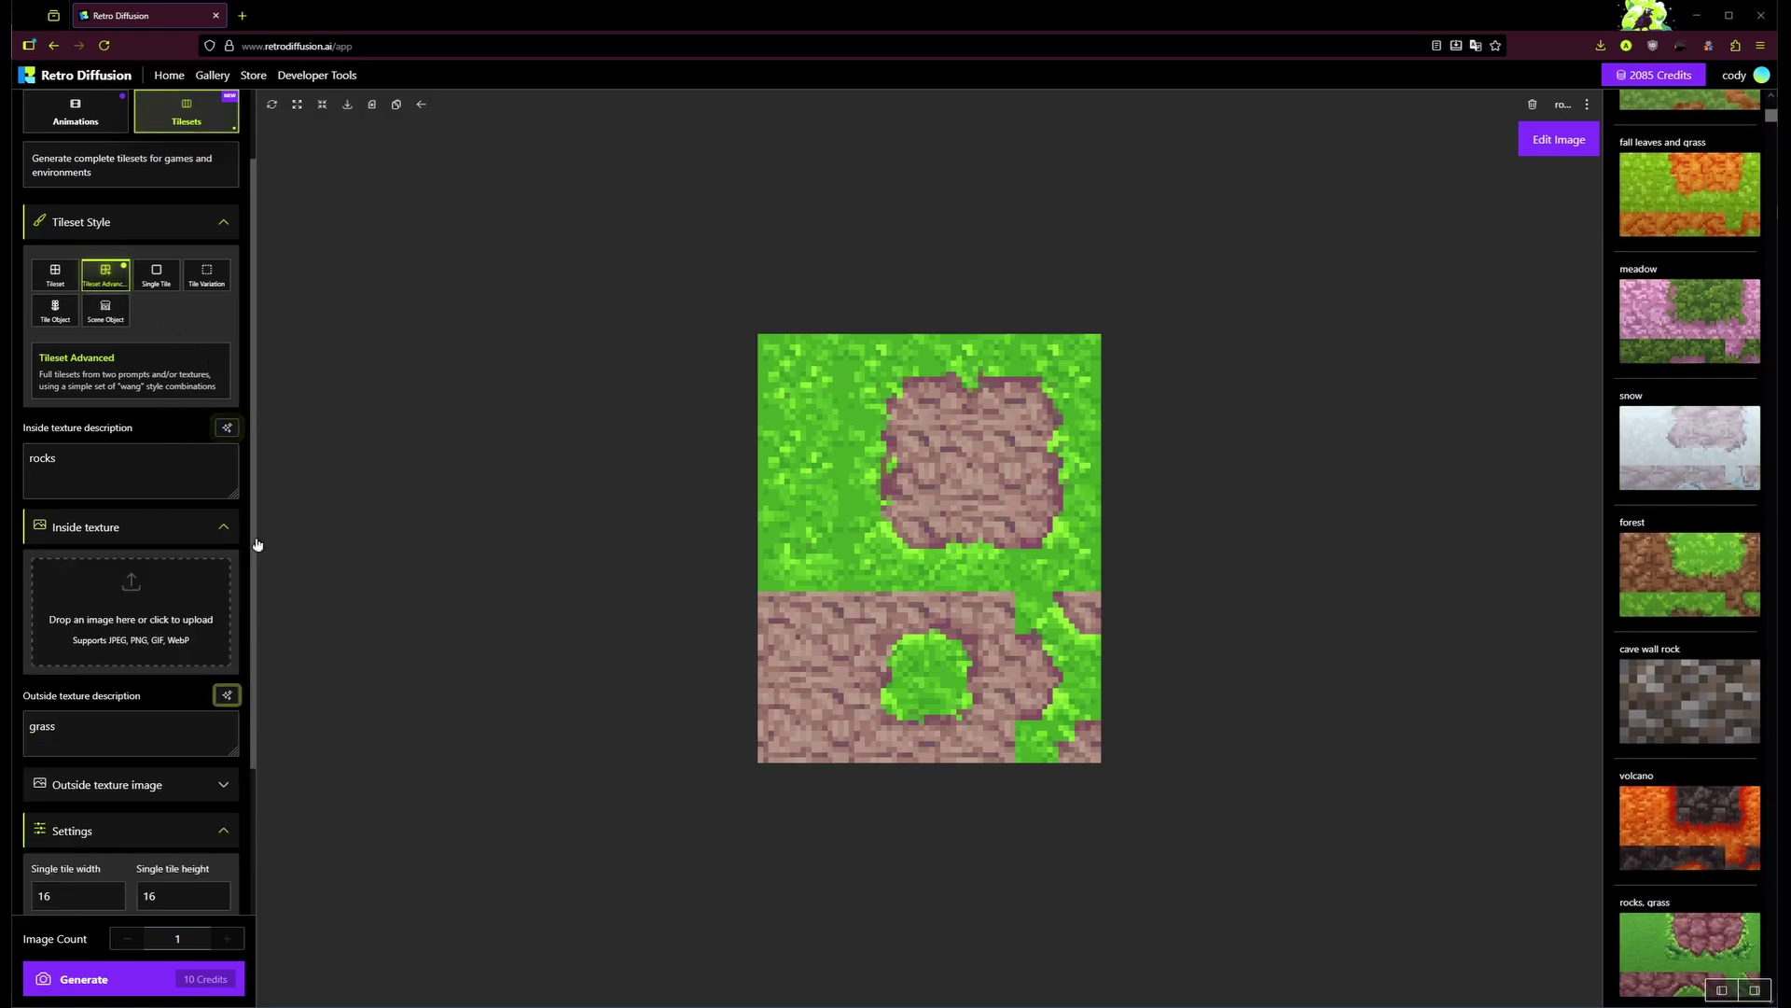
drag(1689, 718, 136, 606)
scroll(84, 491, down, 1)
scroll(84, 492, down, 2)
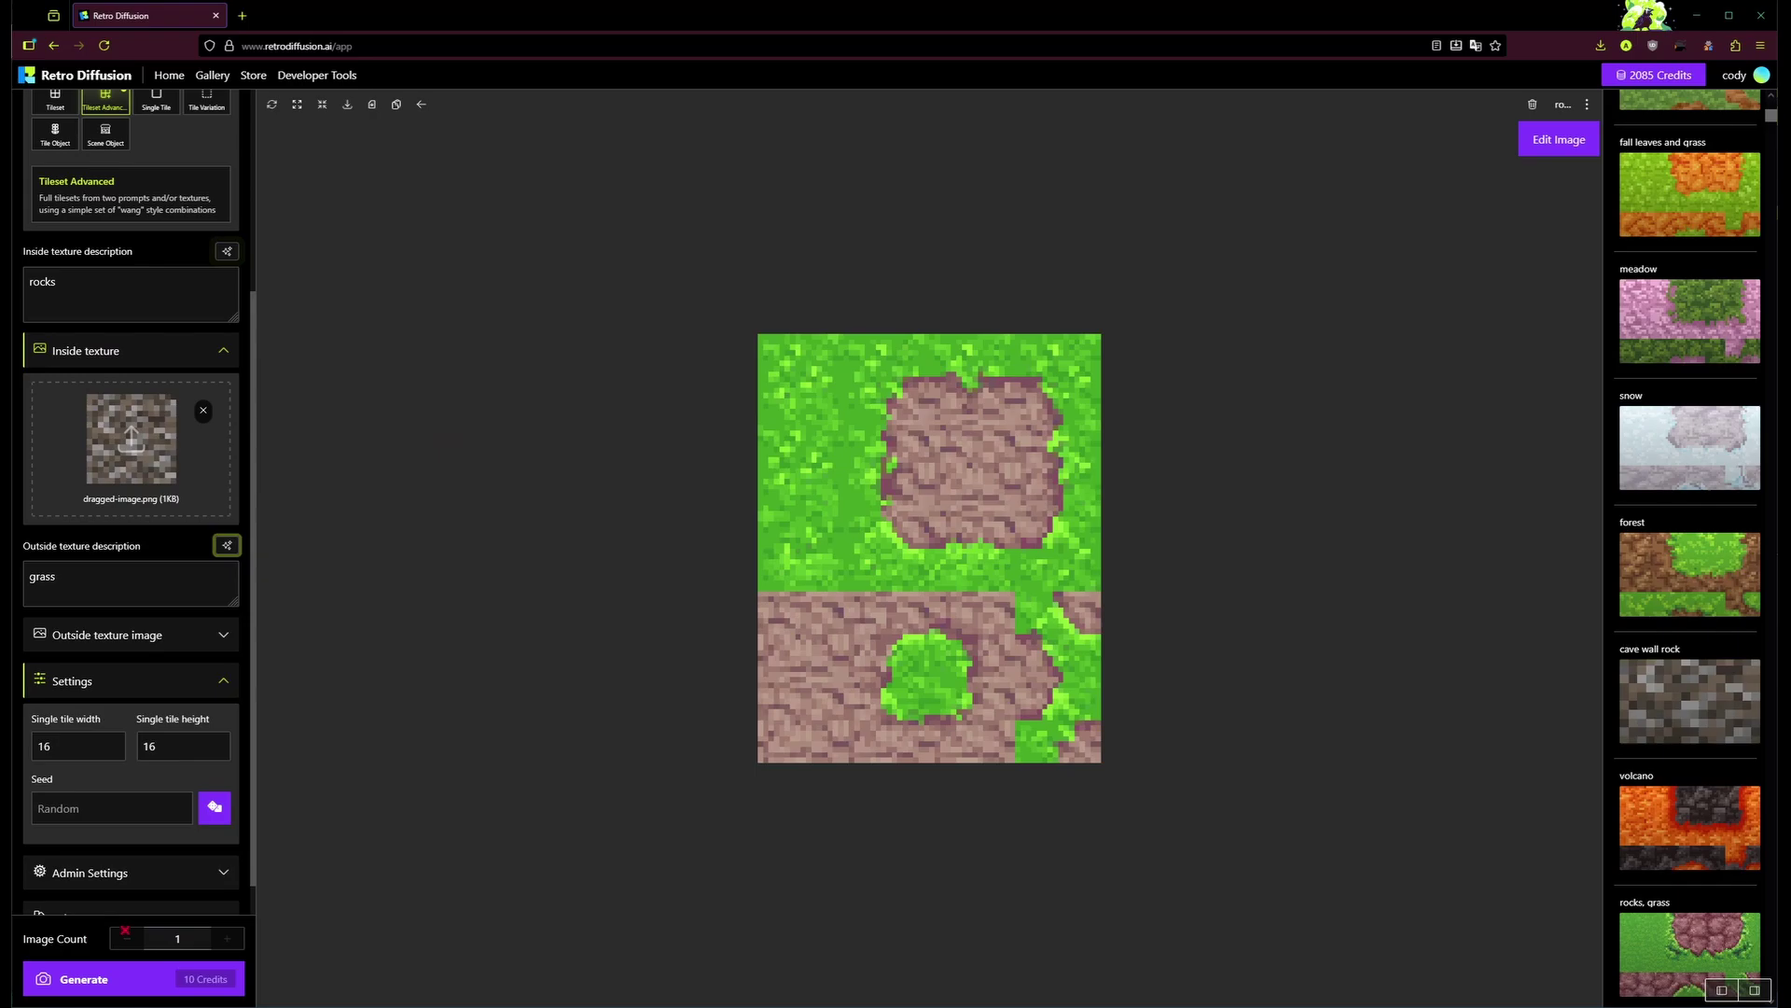
click(133, 978)
scroll(233, 621, up, 3)
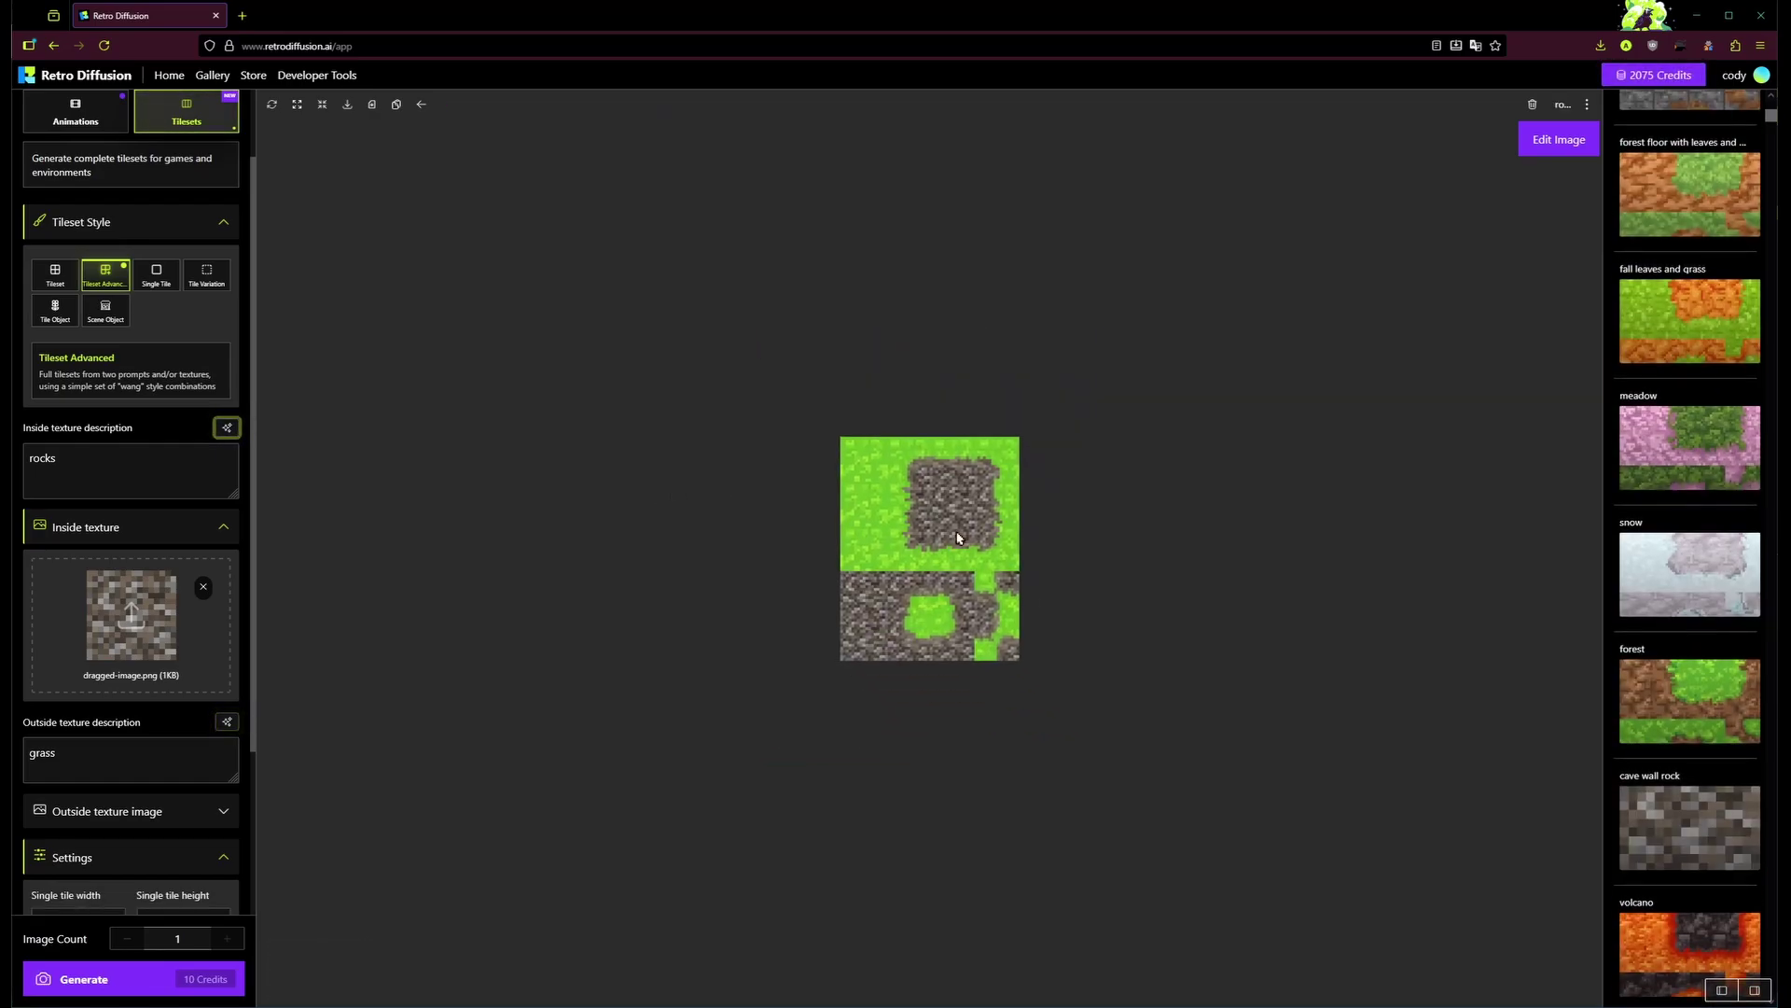
Delete 'grass' from the outside texture description, keeping 'rocks' as the inside description
scroll(958, 538, up, 4)
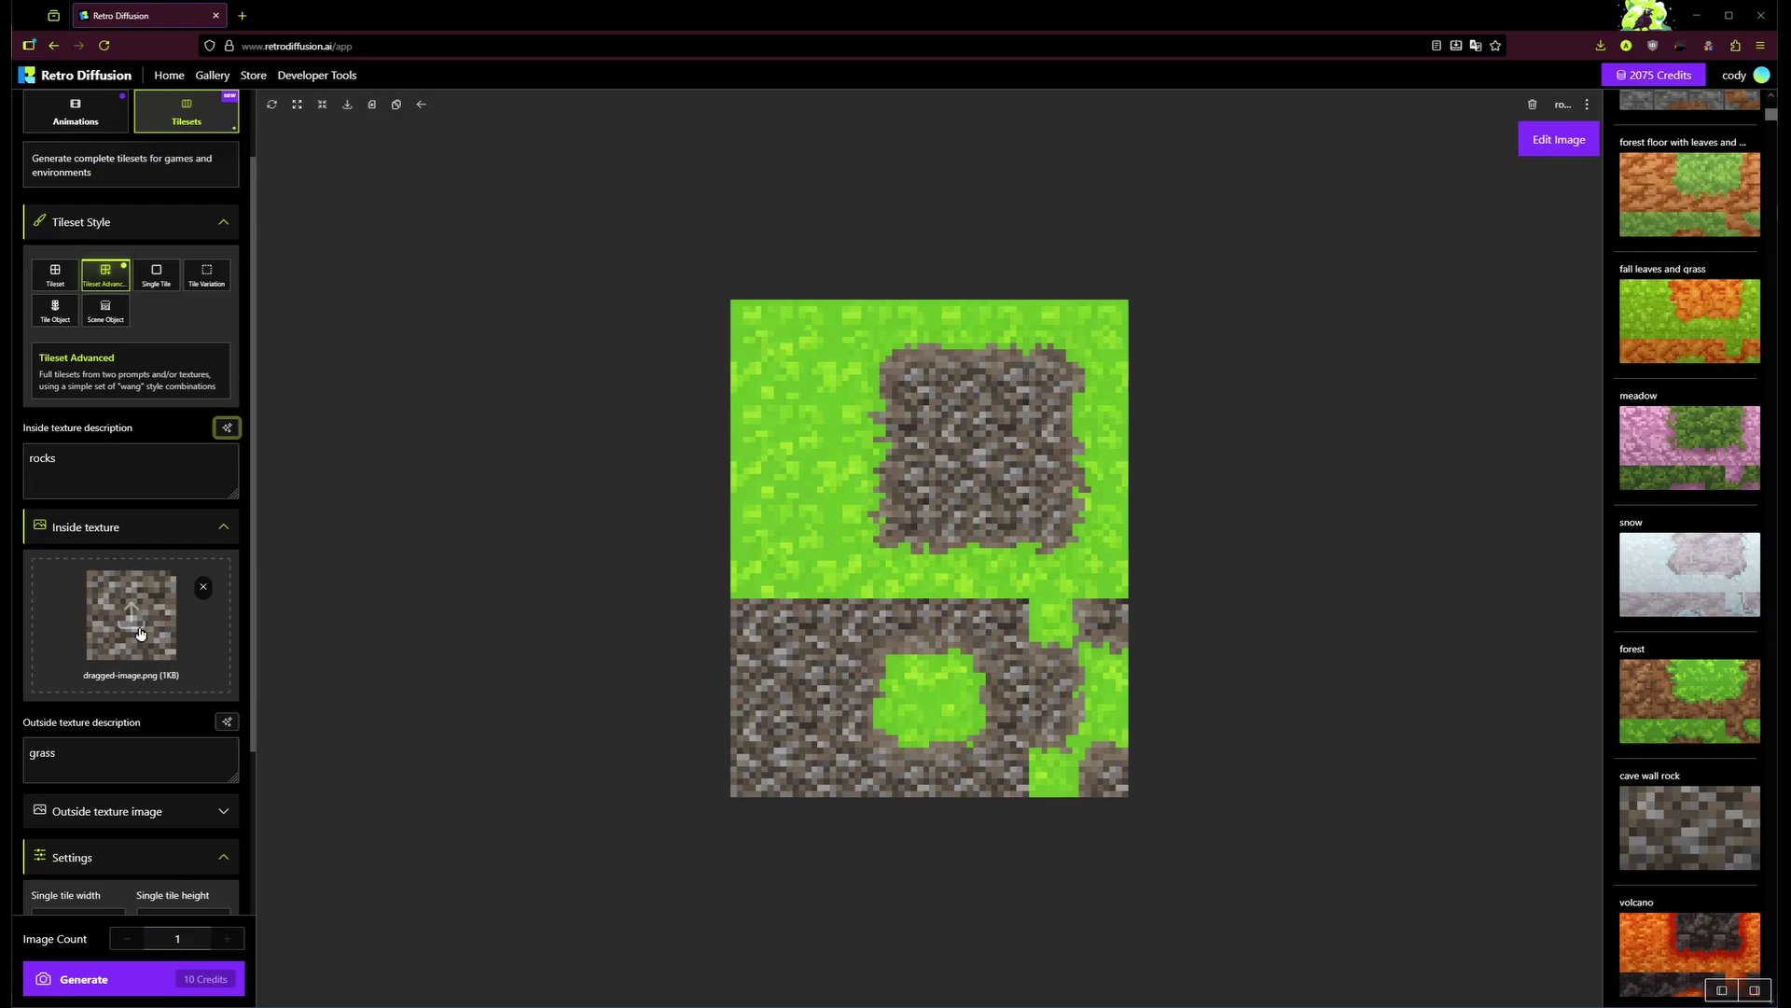
click(131, 757)
key(ctrl+a)
key(BackSpace)
click(138, 481)
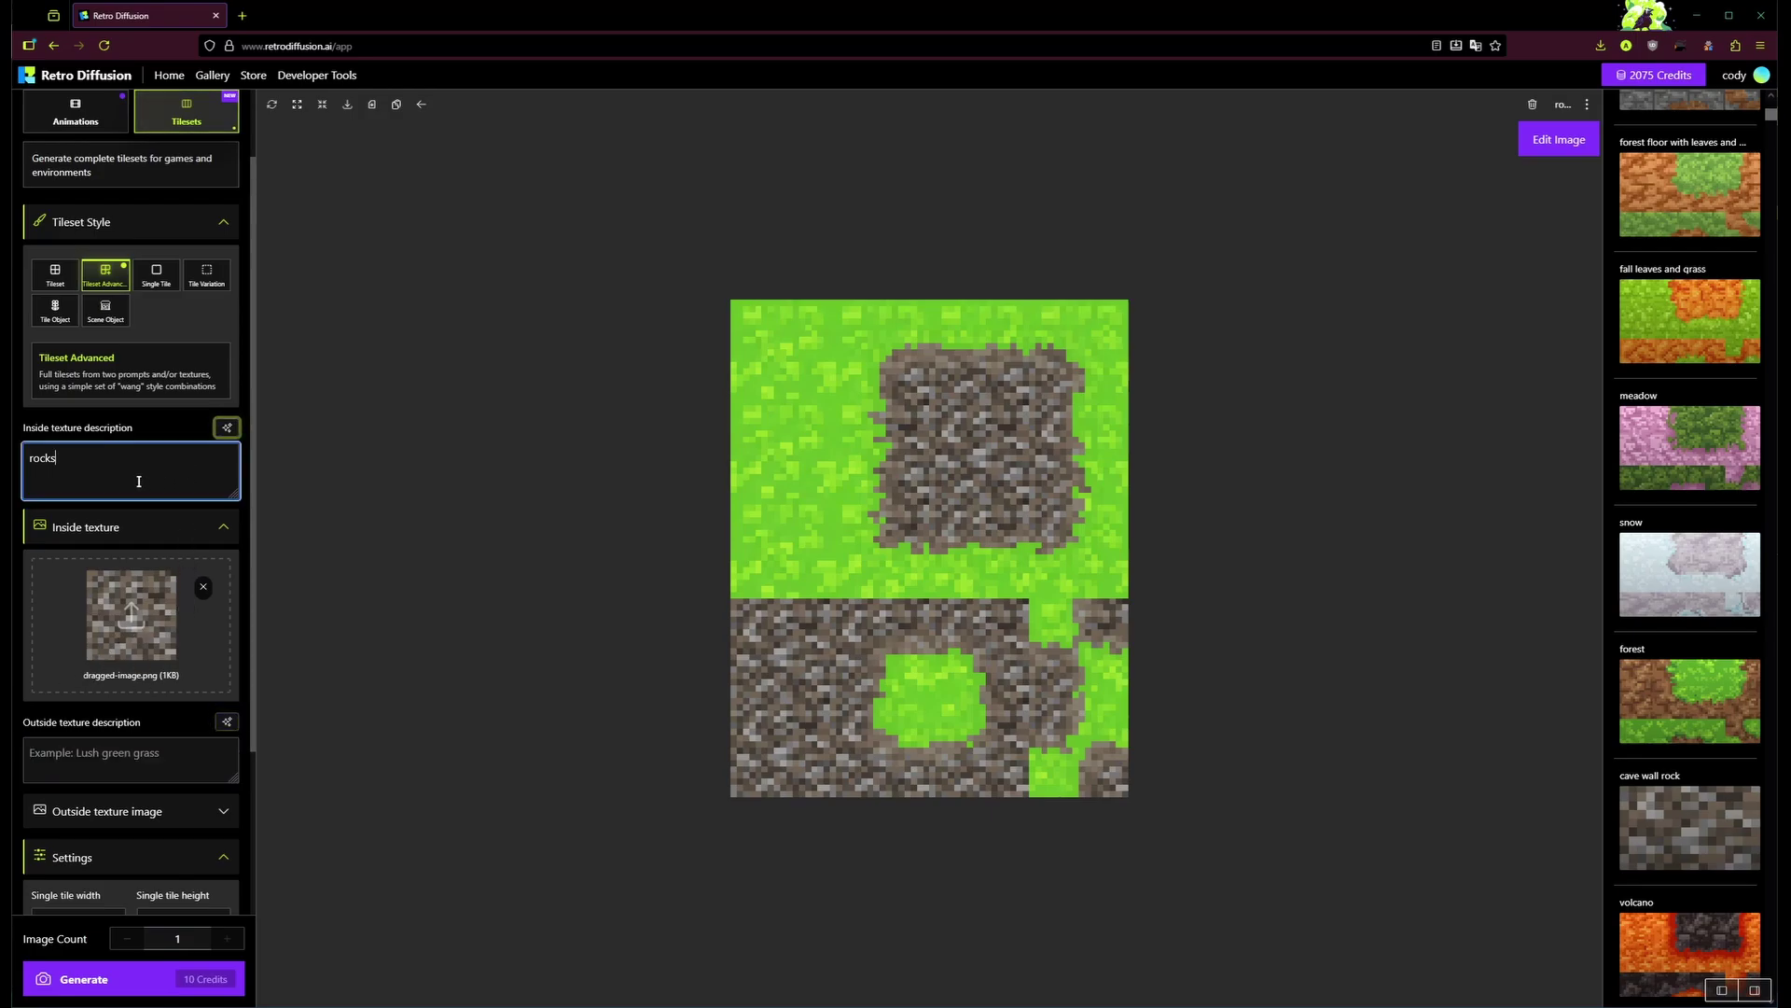
Generate a 16×16 Single Tile with the prompt 'dark green ragged grass'
click(156, 276)
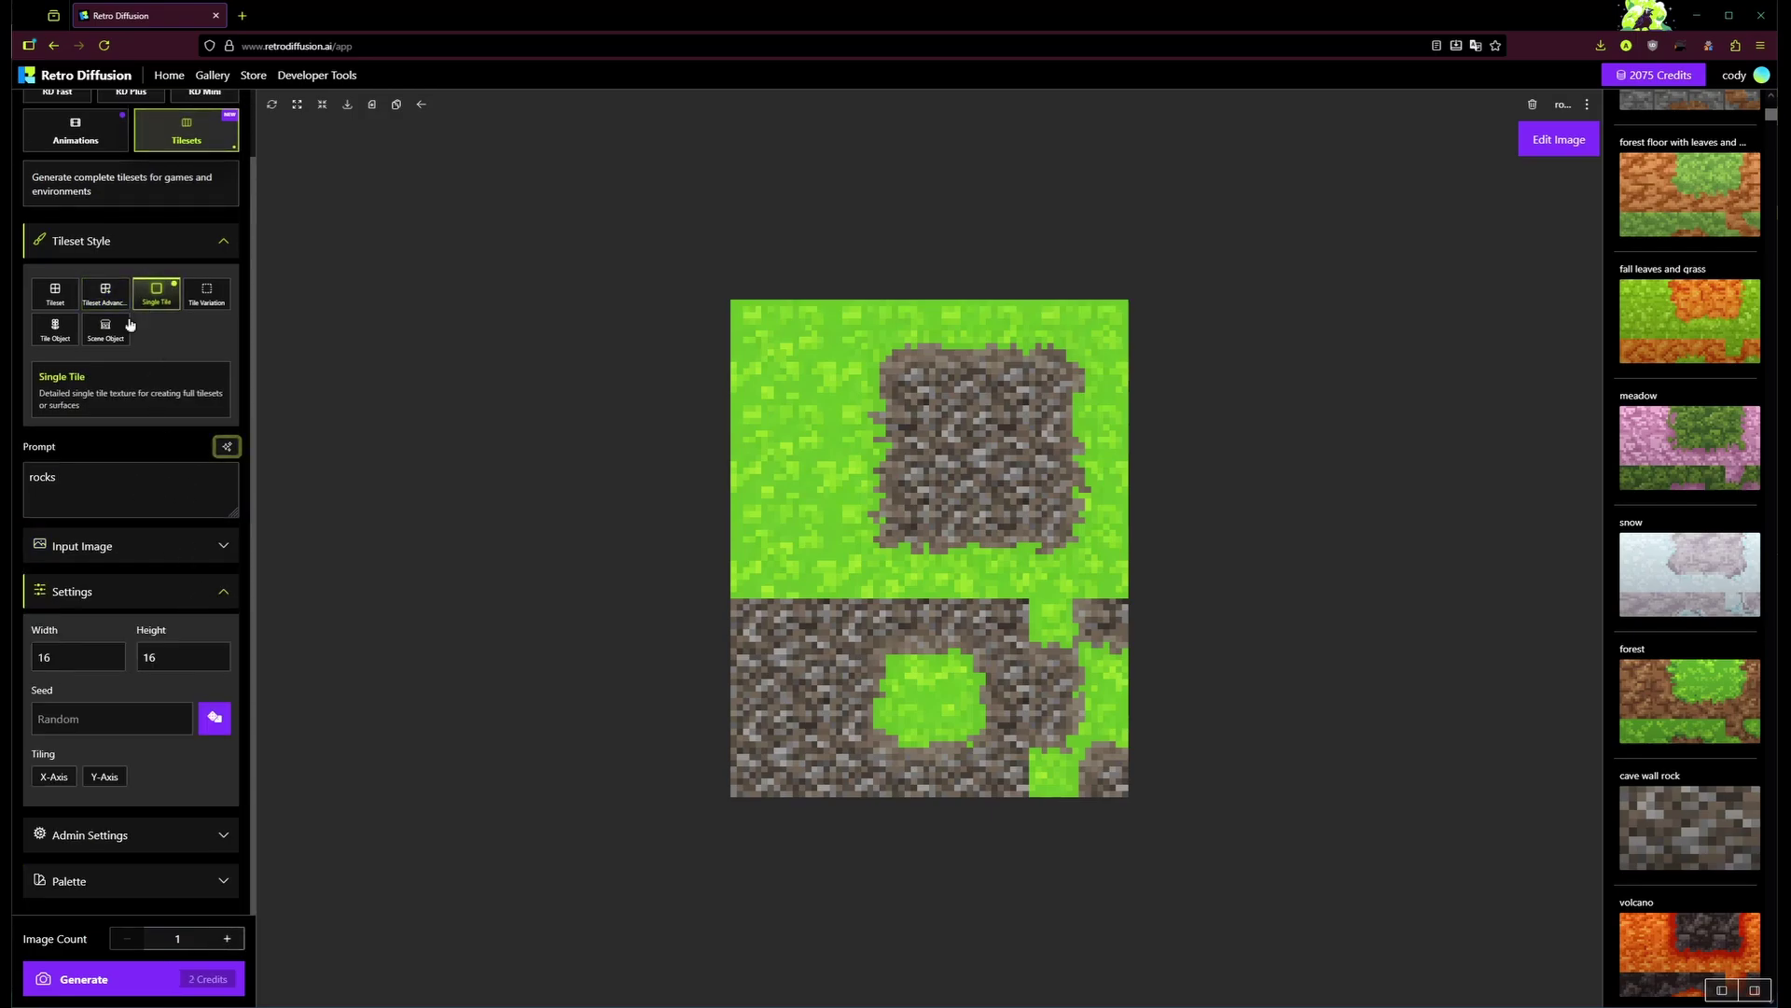
click(208, 471)
key(ctrl+a)
key(BackSpace)
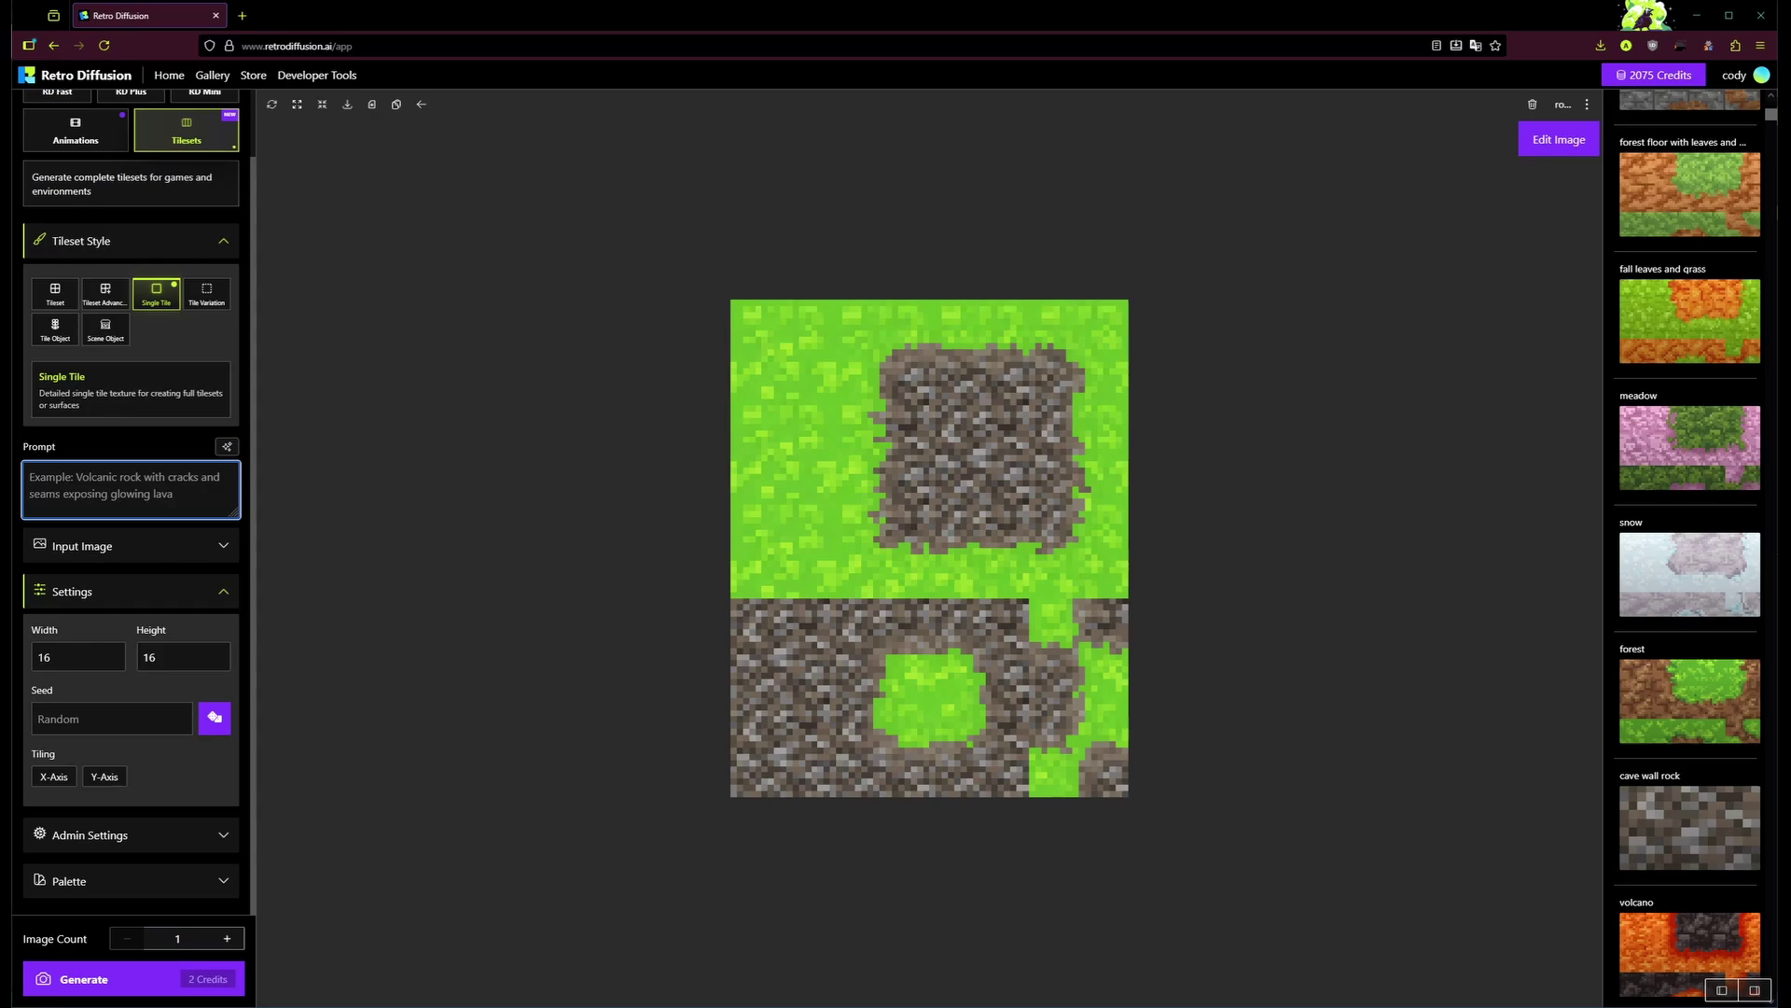
text(dark green ragged grass)
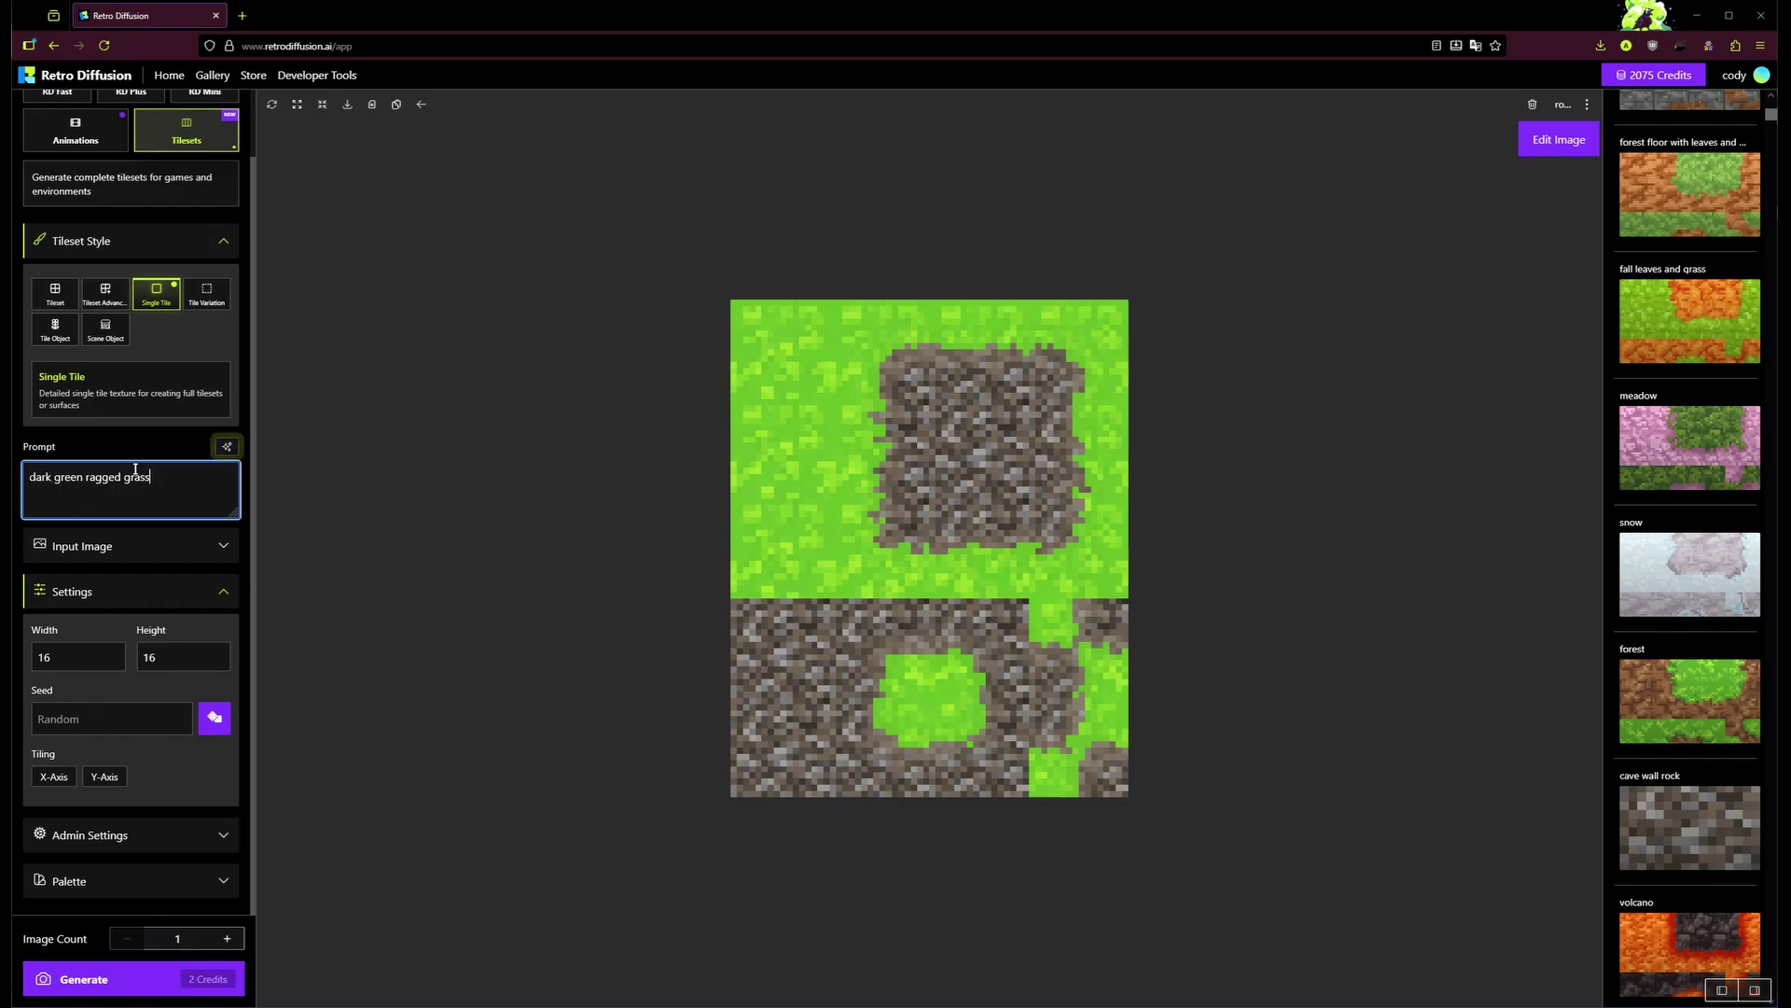
click(112, 979)
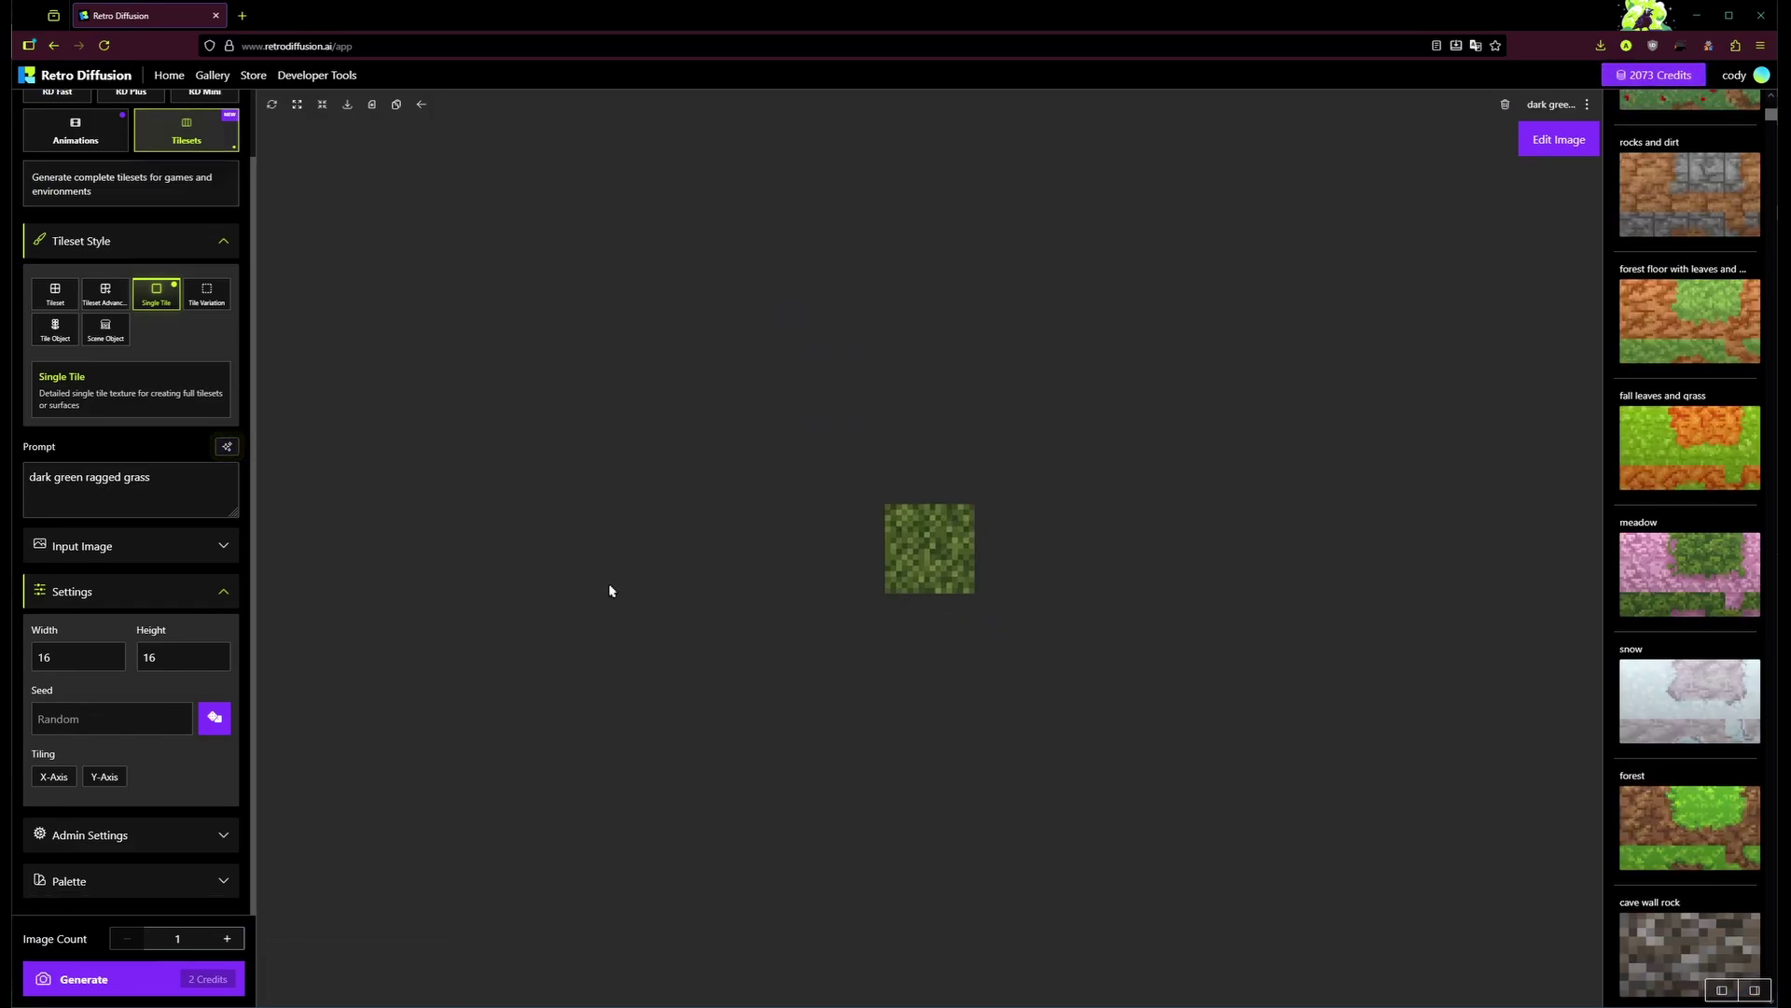
Switch to Tileset Advanced and set the inside description to 'rocks'
scroll(971, 560, up, 2)
click(98, 295)
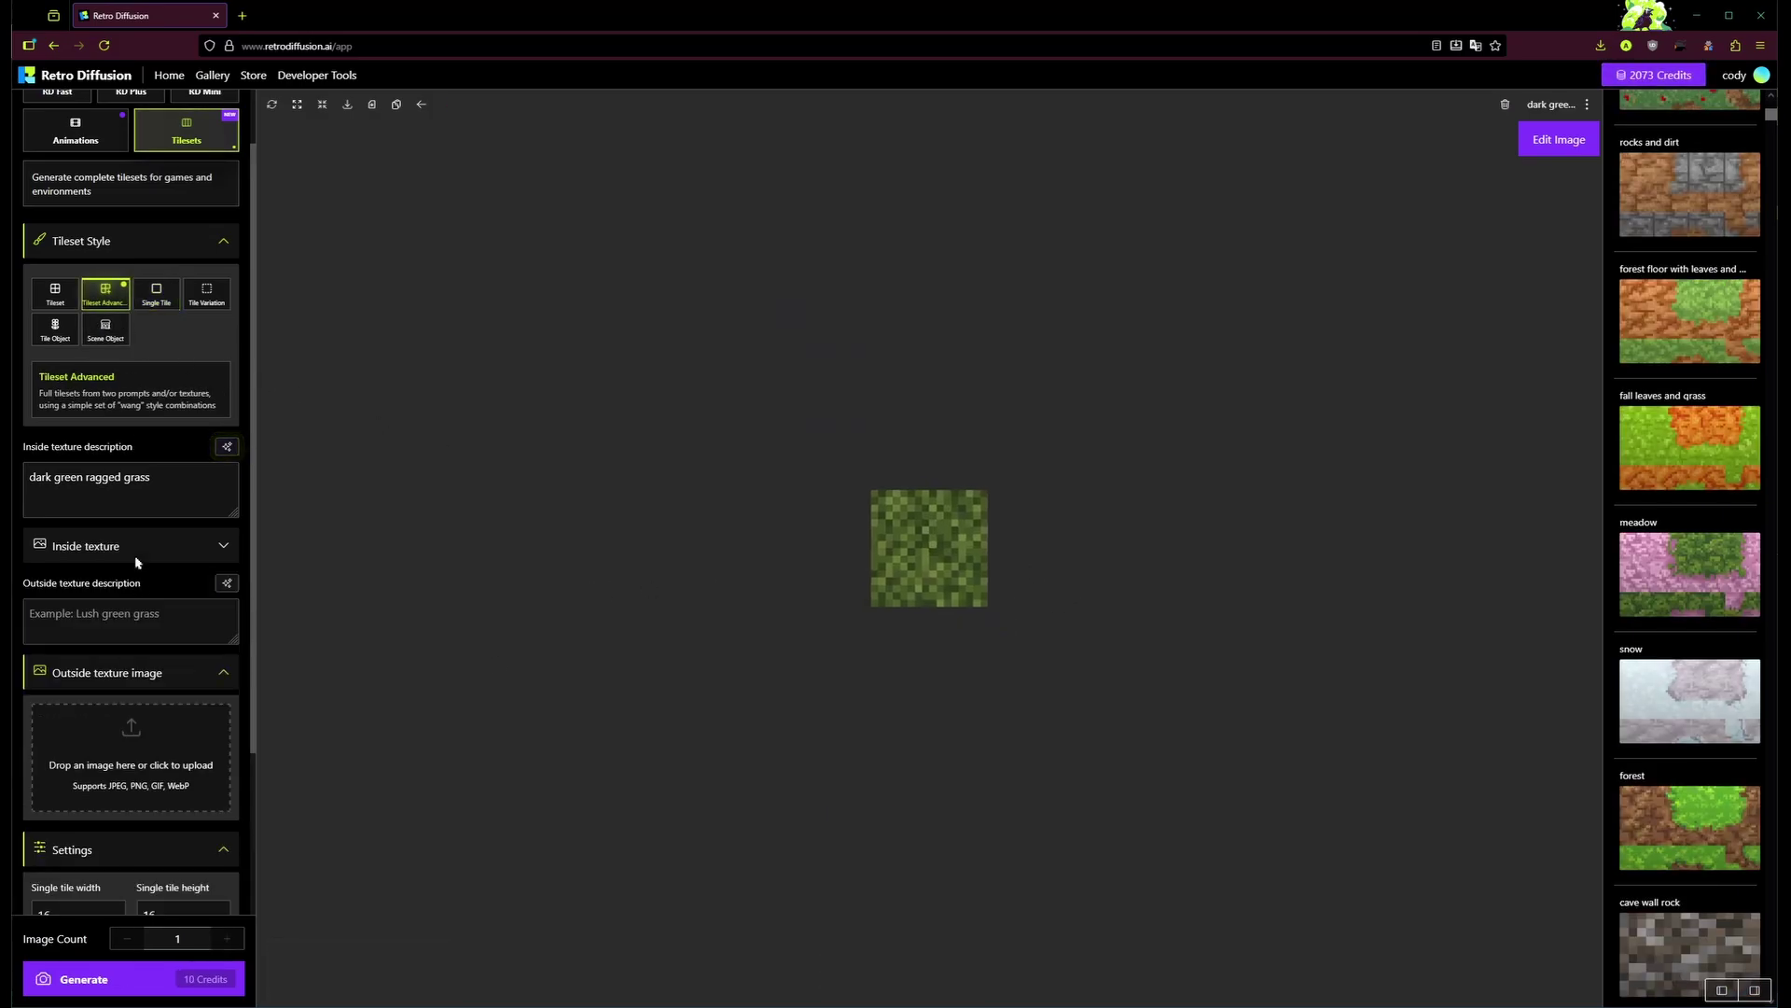
triple_click(89, 478)
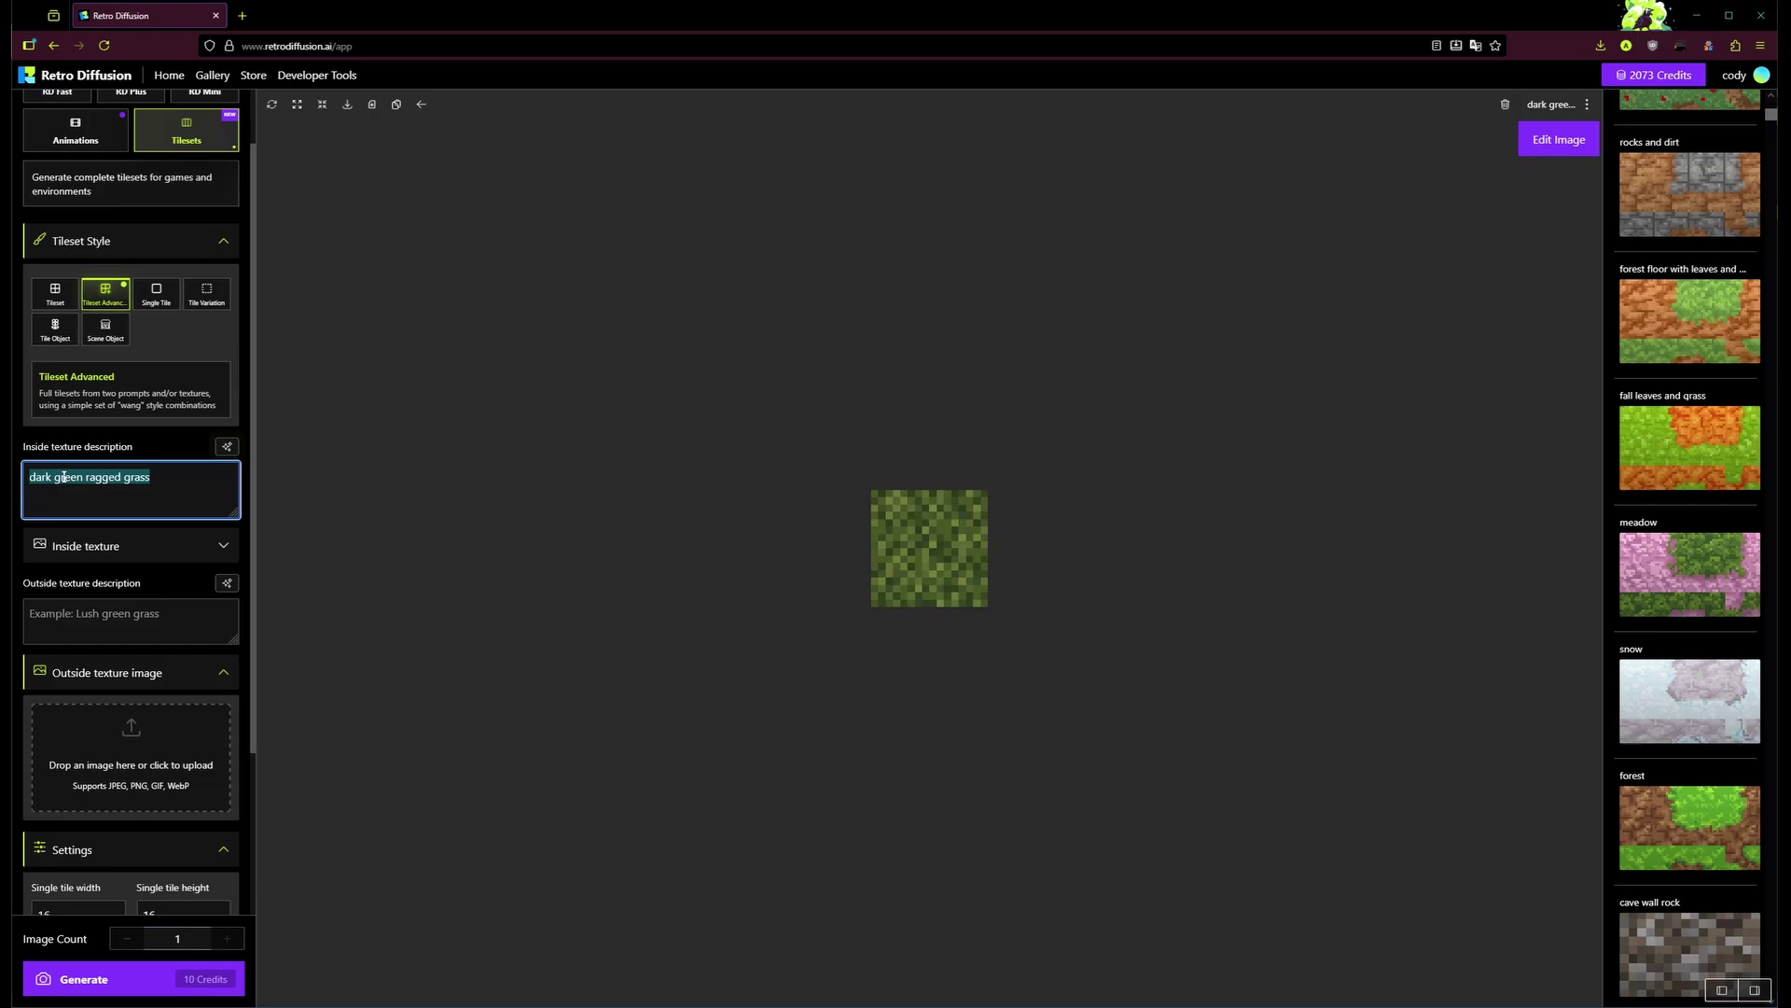
text(rocks)
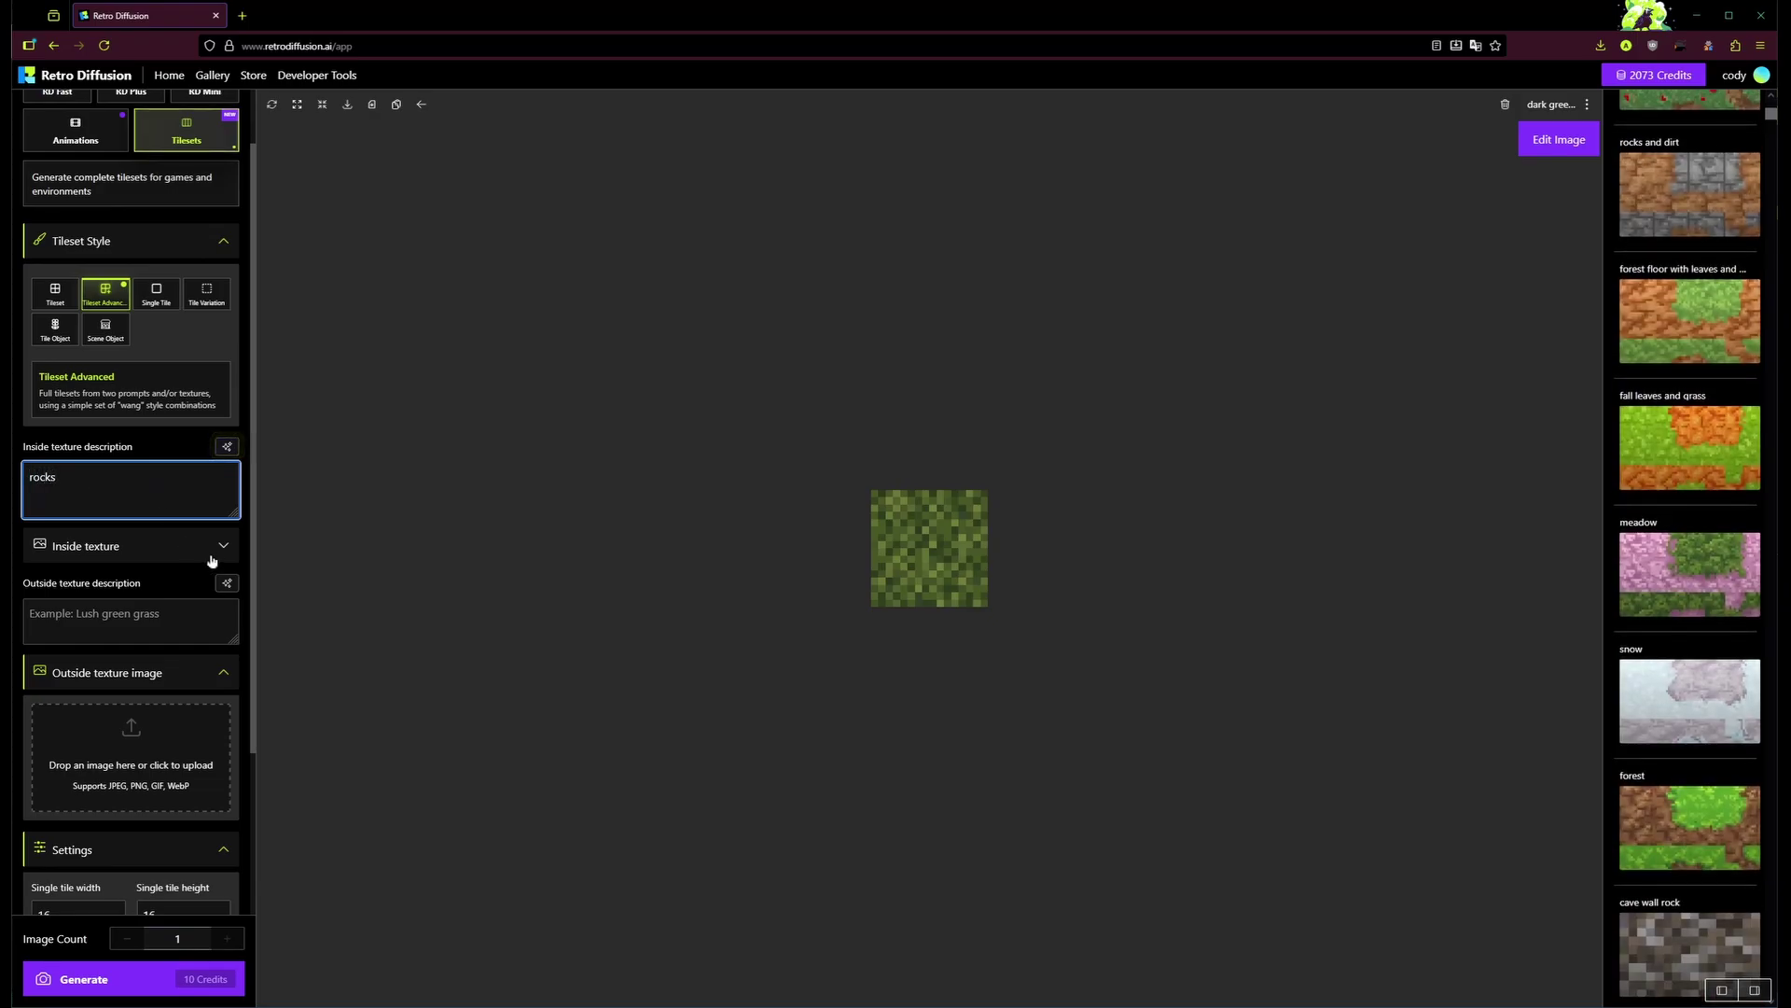
click(212, 552)
scroll(1713, 301, up, 5)
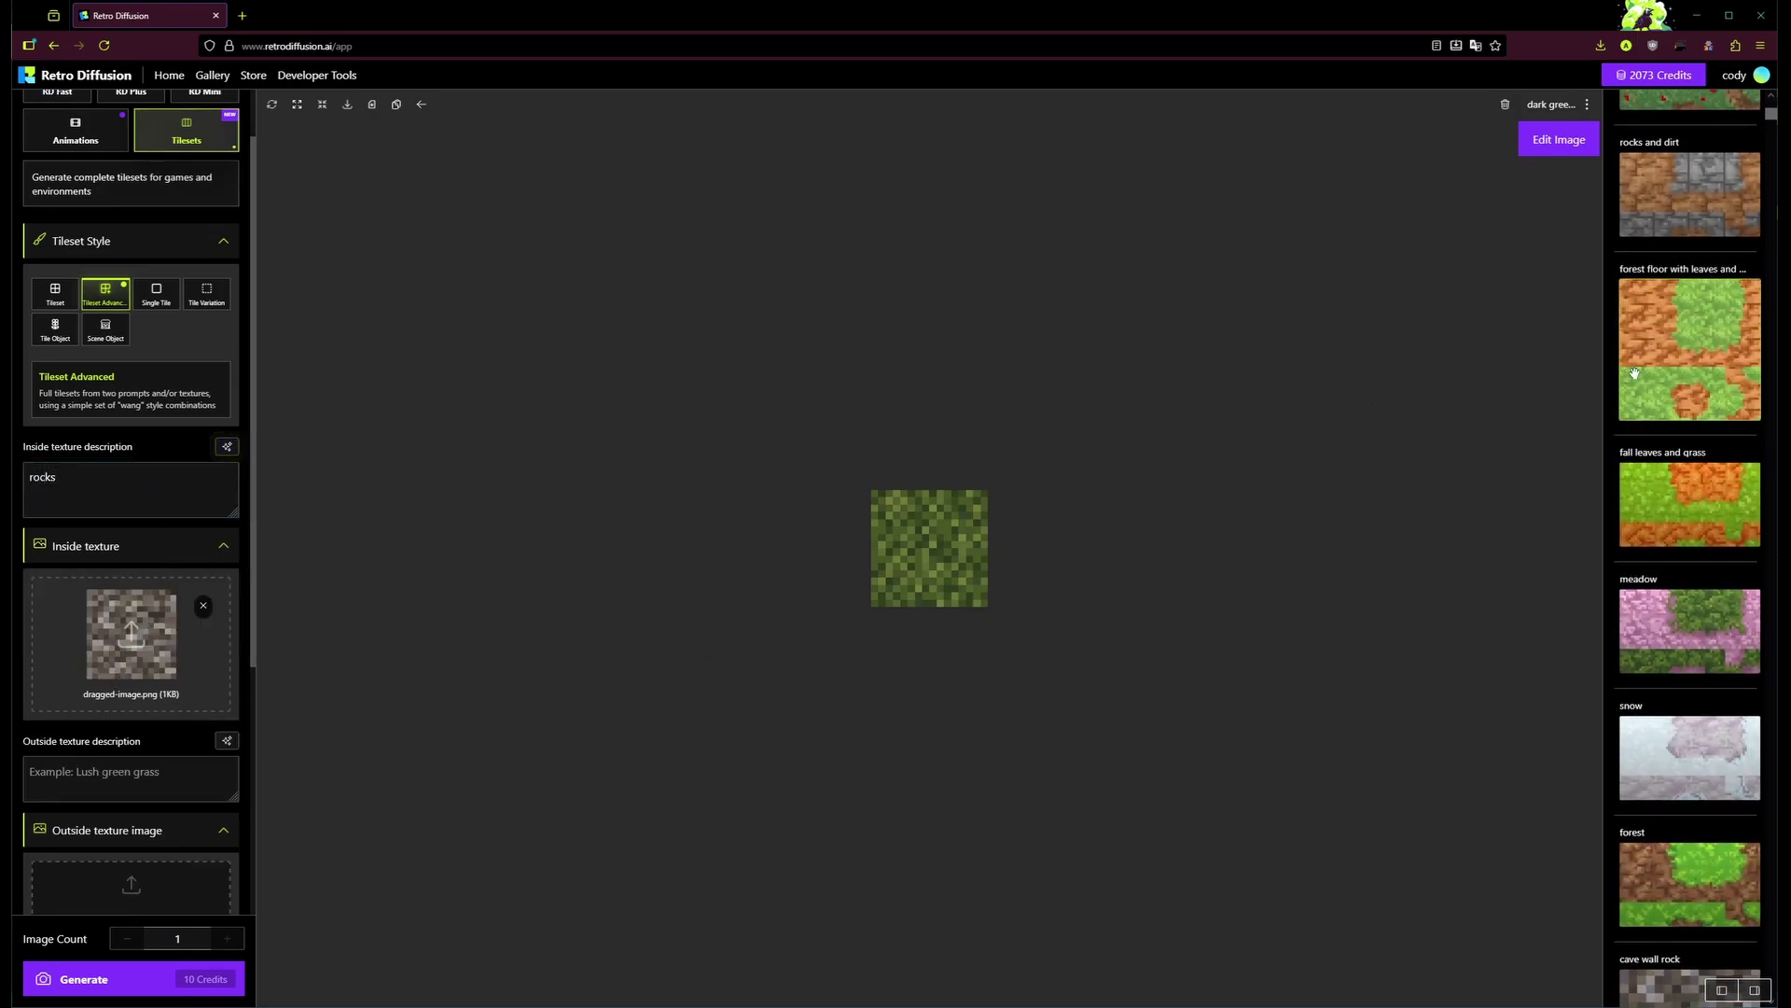
Use the dark green ragged grass tile as outside texture, describe it as 'grass', and generate
drag(1696, 212, 140, 893)
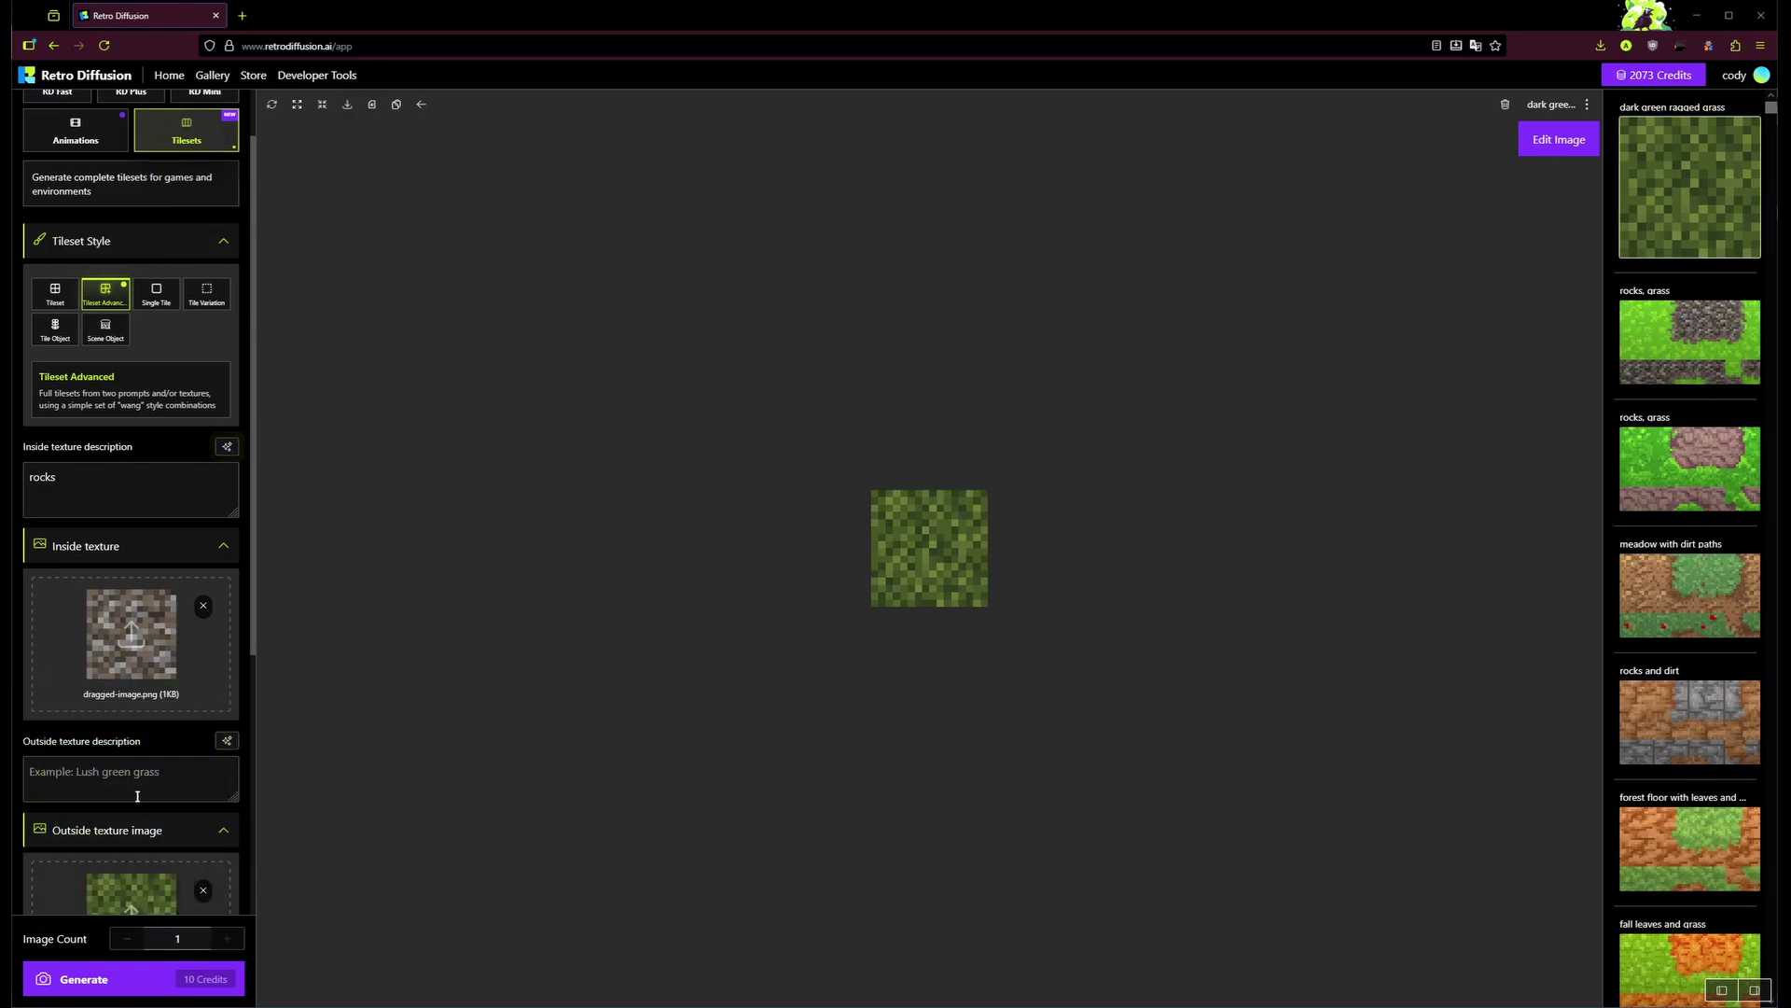
scroll(140, 793, down, 2)
click(157, 602)
text(grass)
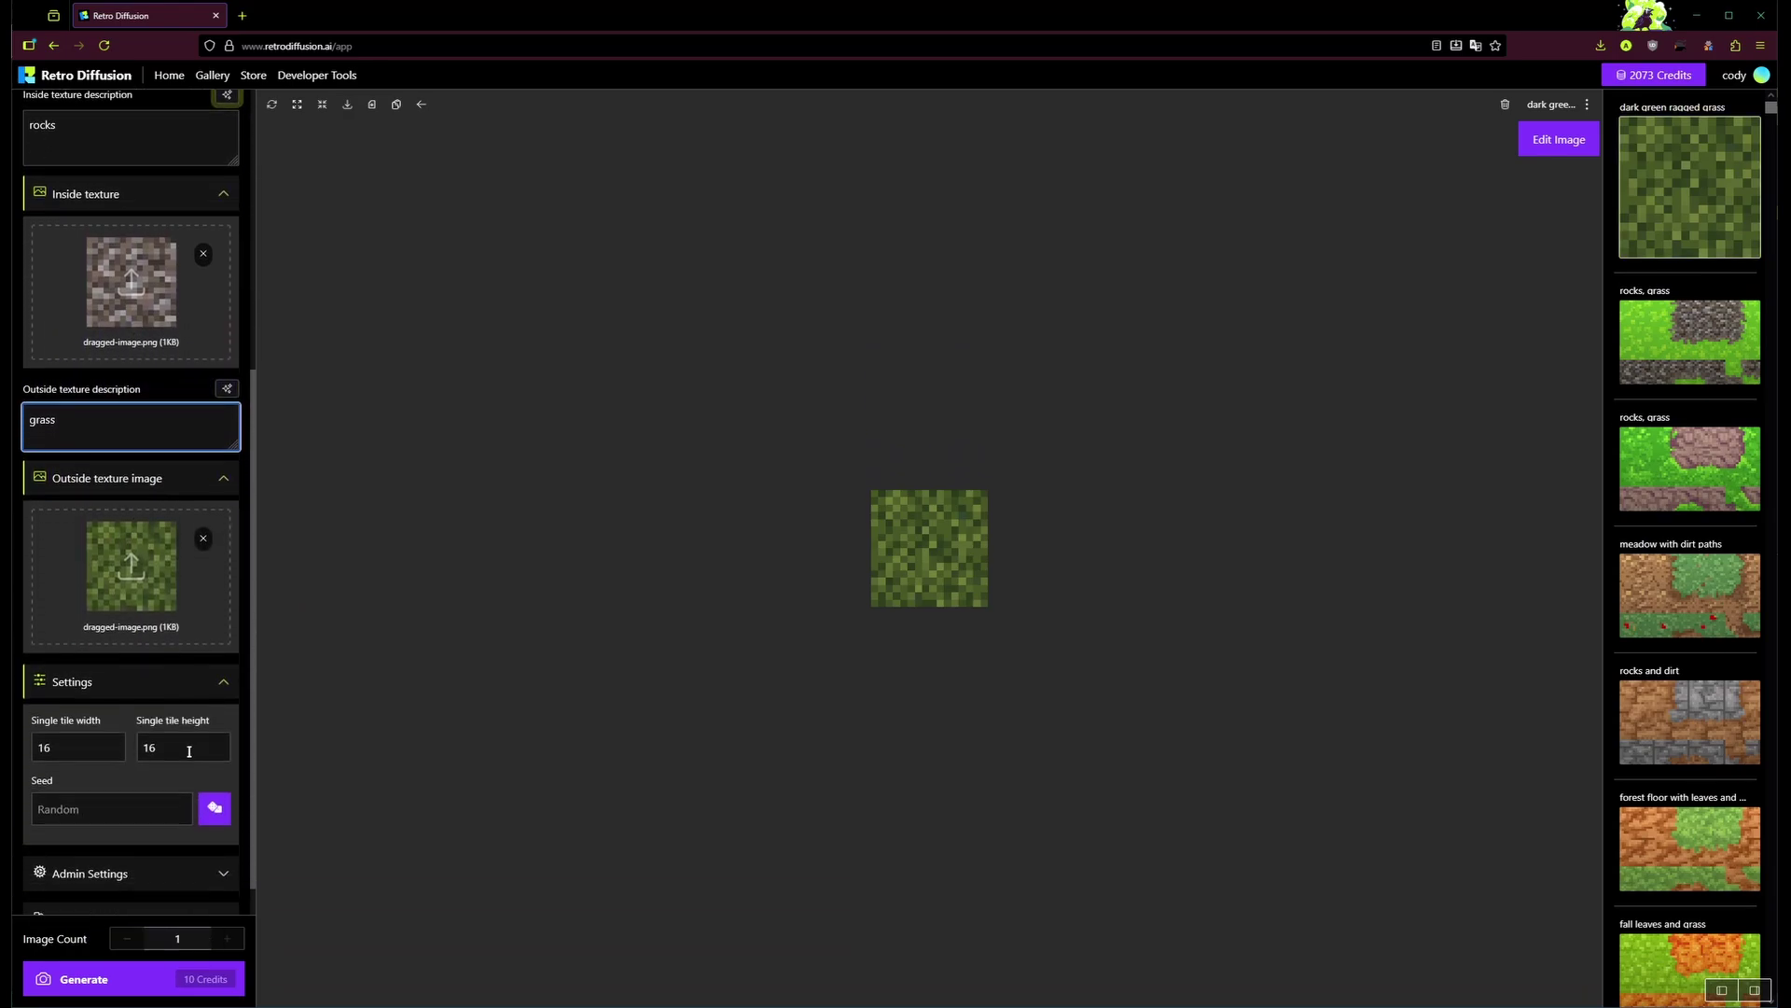
scroll(131, 653, down, 2)
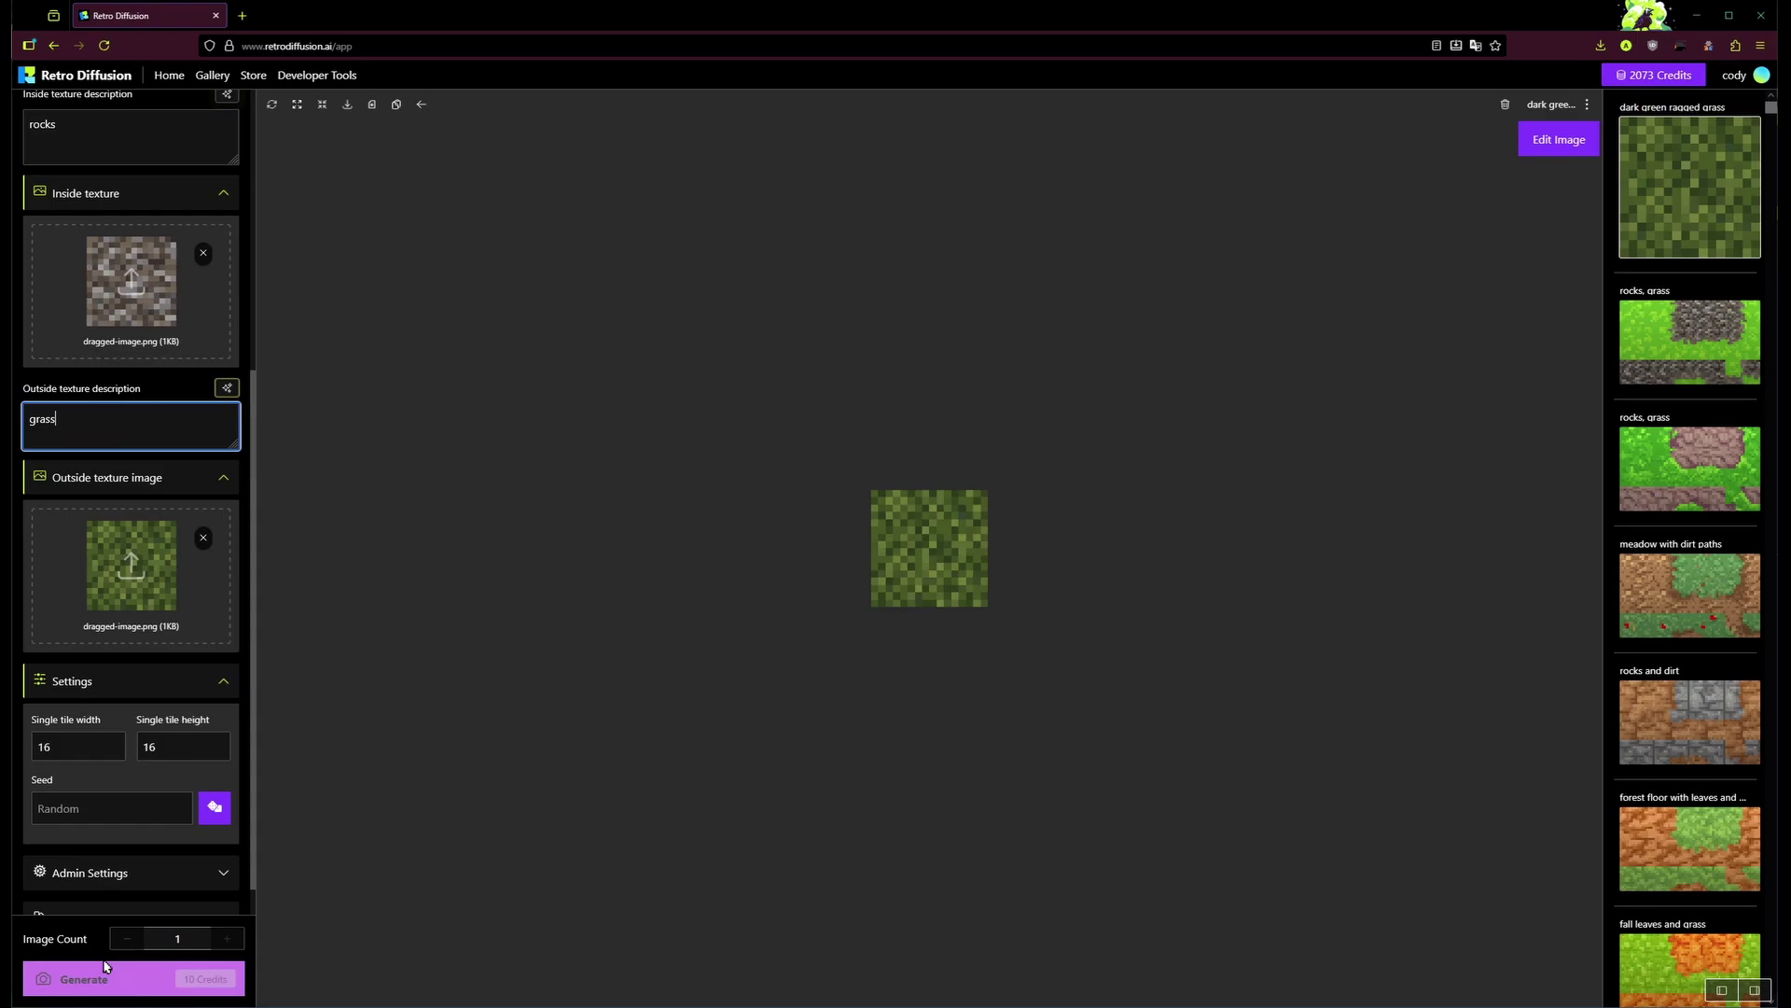
click(137, 979)
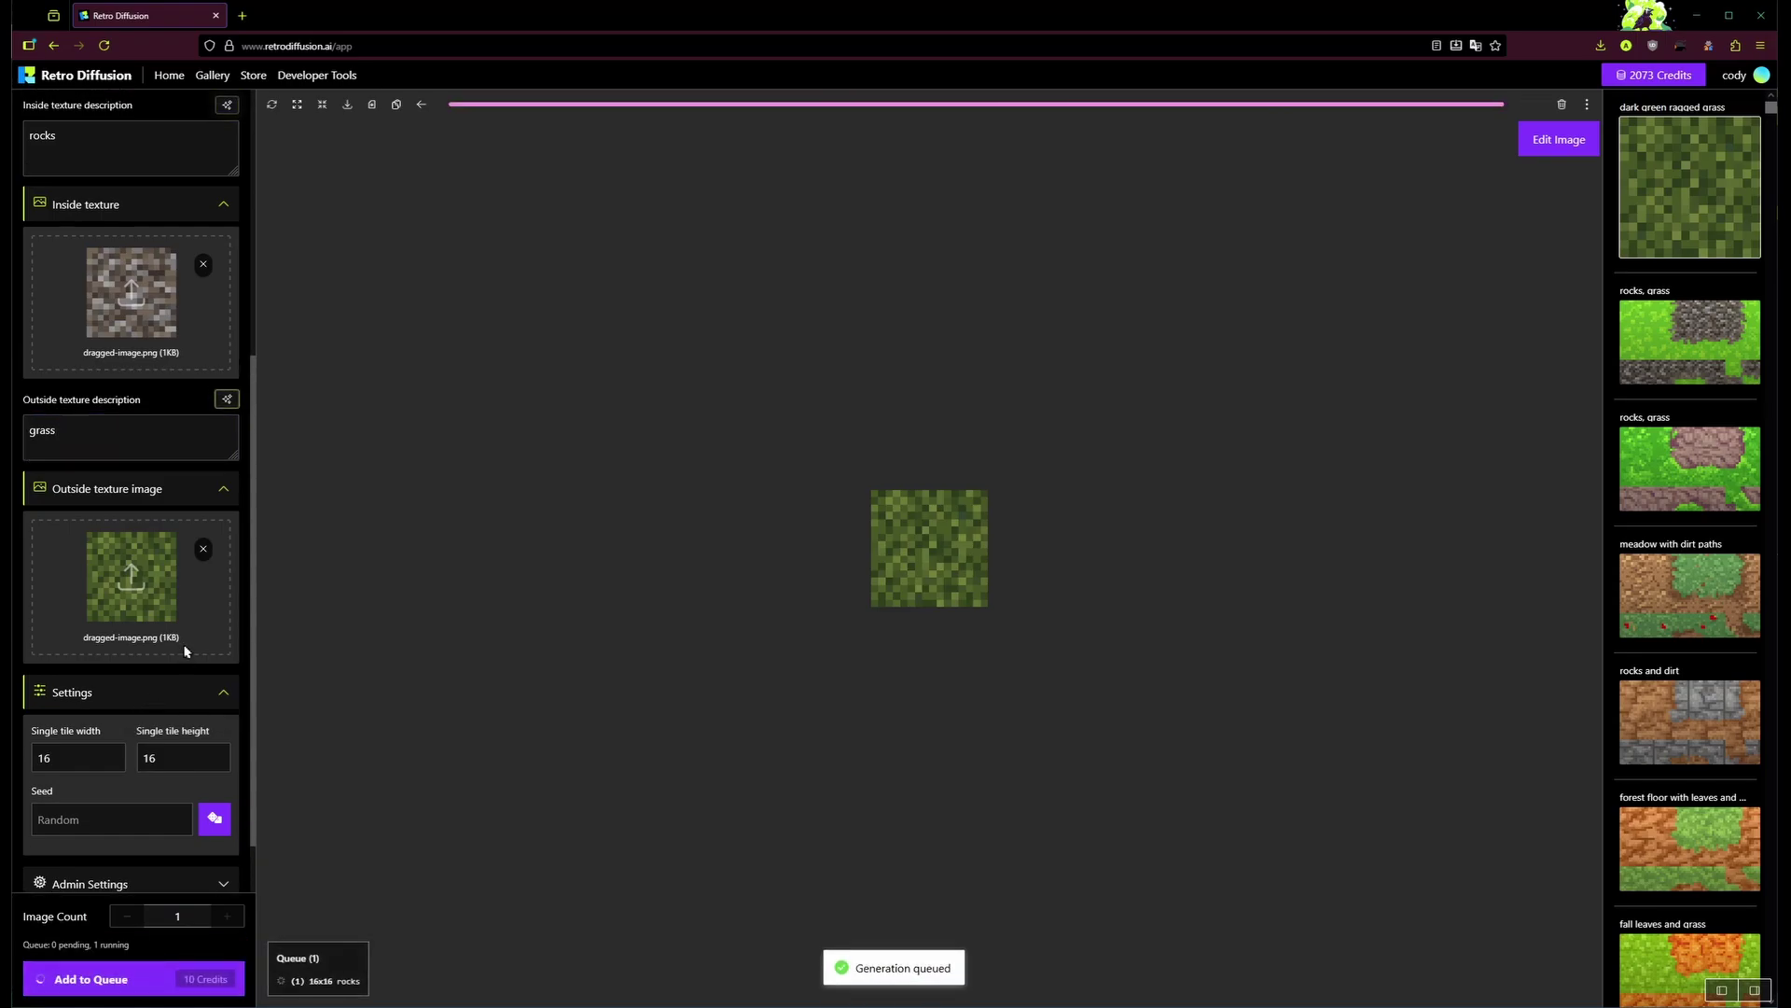
Zoom in on the finished rocks-and-dark-grass tileset, then select the Tile Variation style
scroll(180, 648, up, 3)
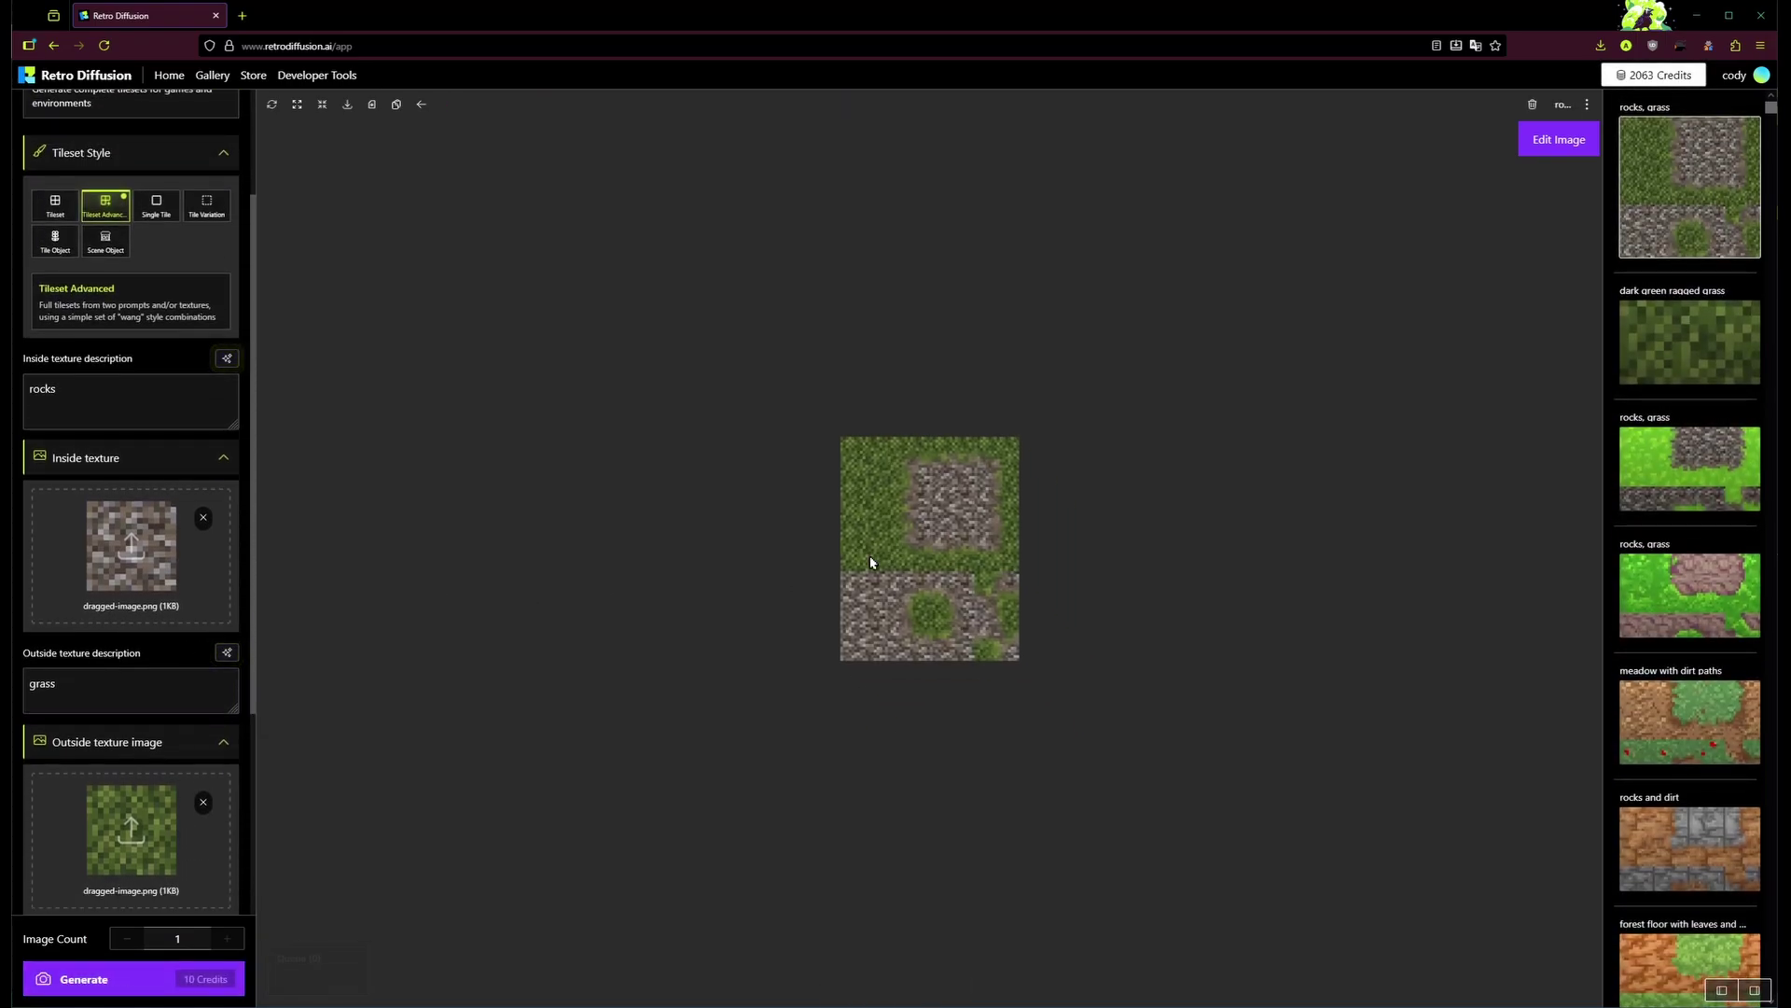
scroll(869, 562, up, 3)
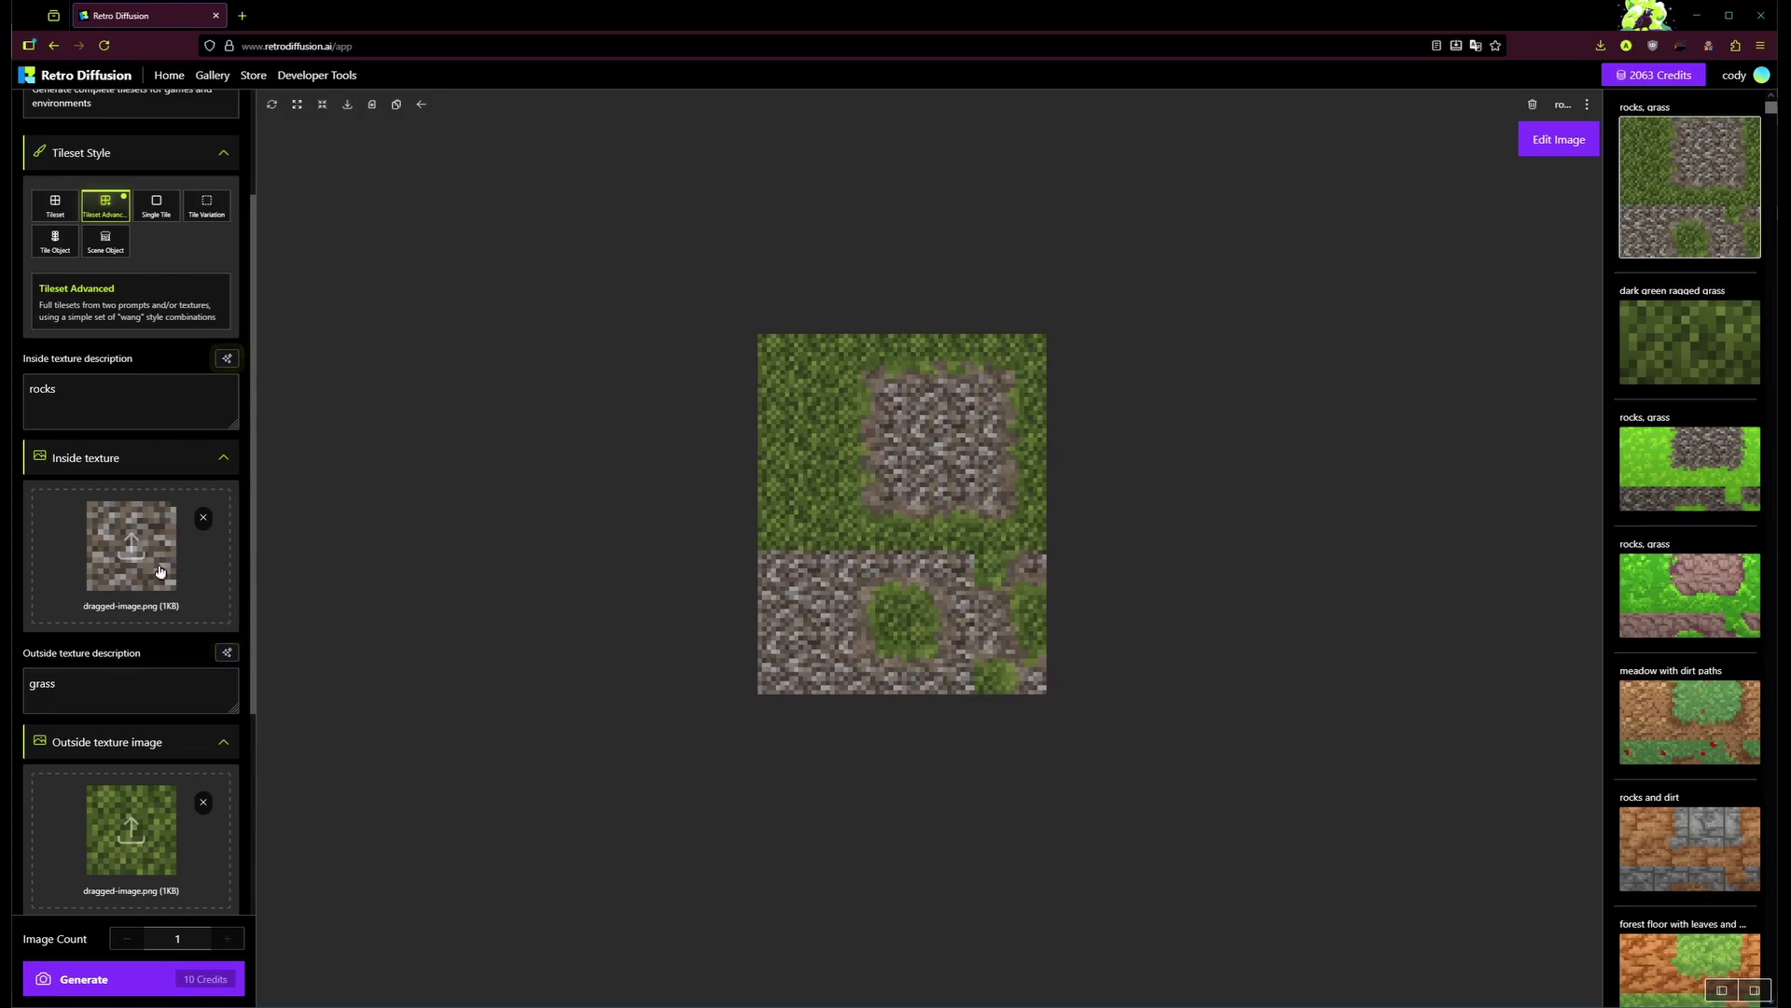
scroll(905, 424, up, 3)
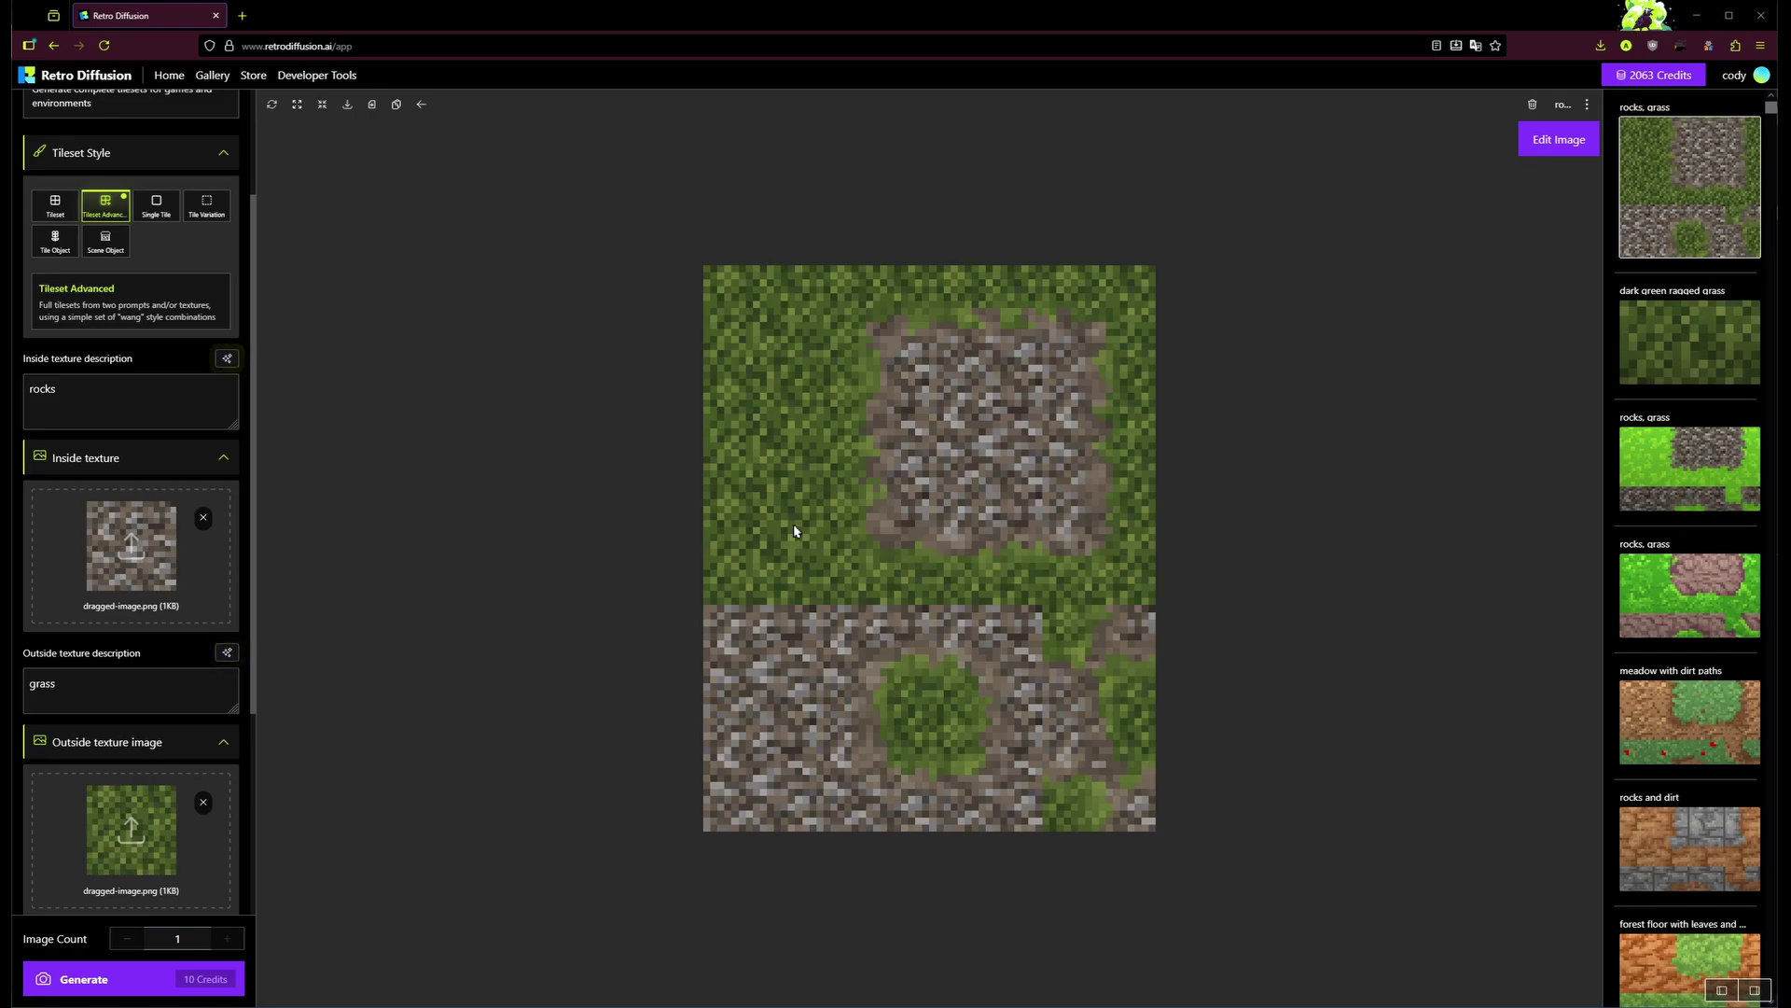
click(206, 205)
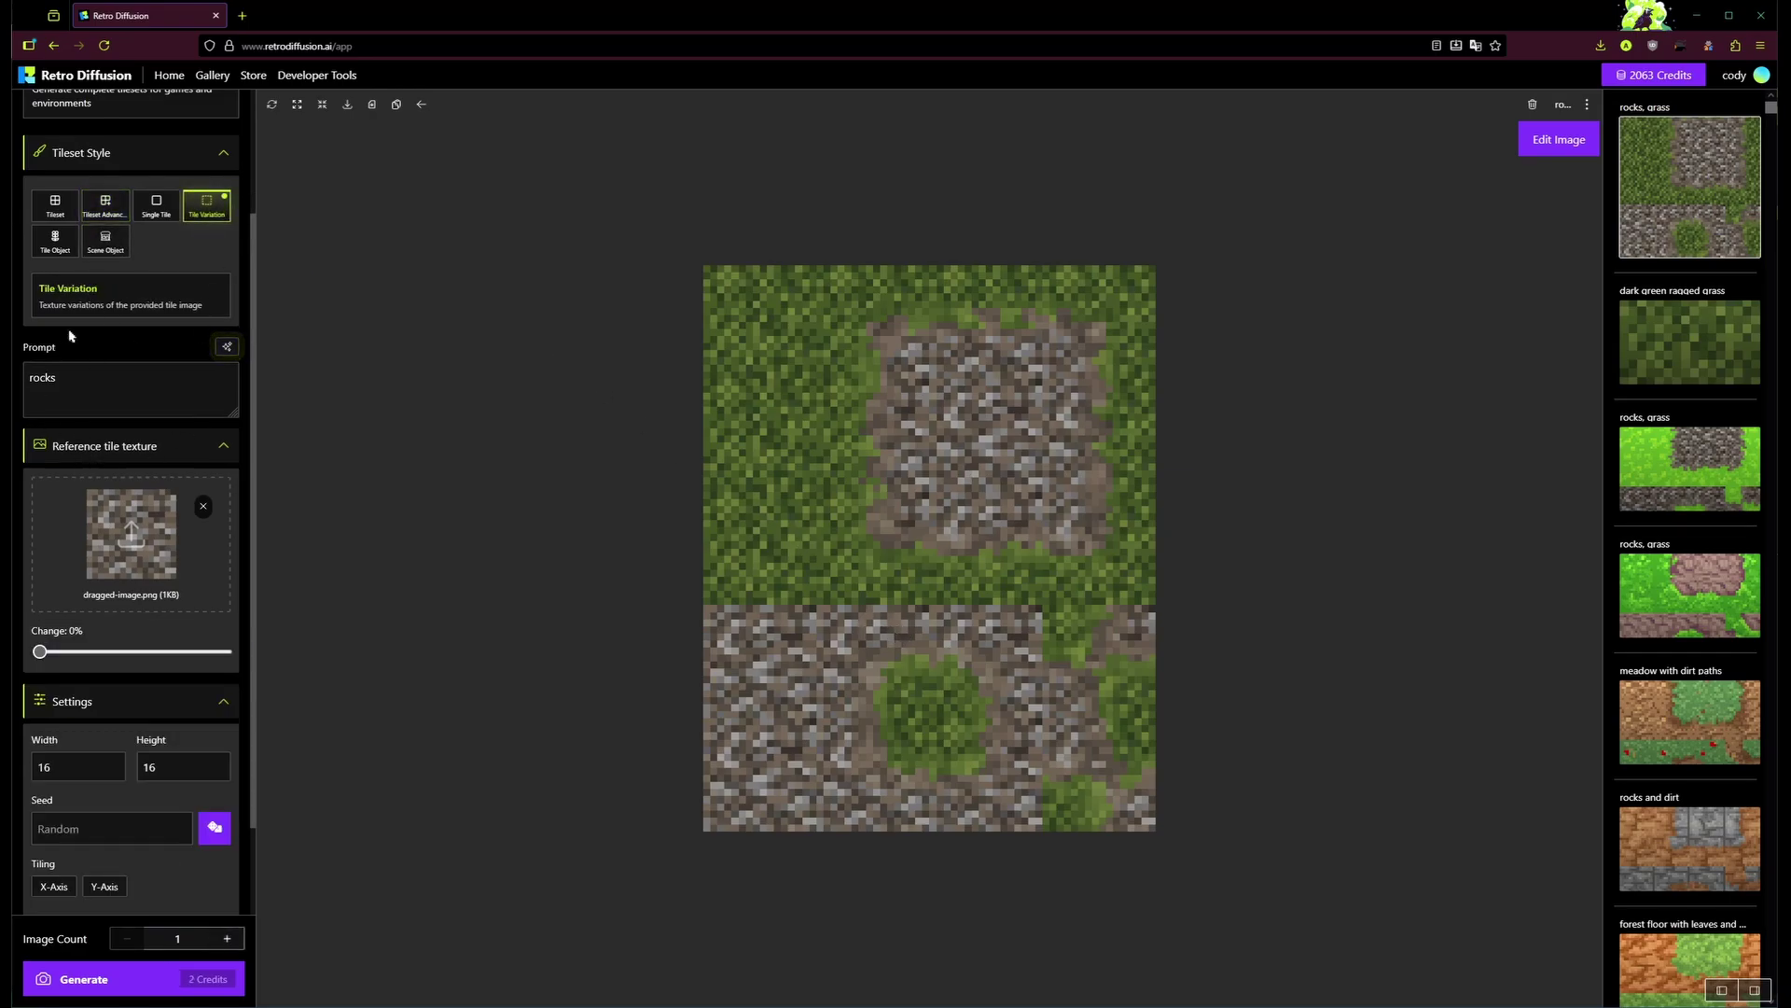
In Tileset Advanced, clear the 'grass' outside description and remove the outside texture image
click(105, 205)
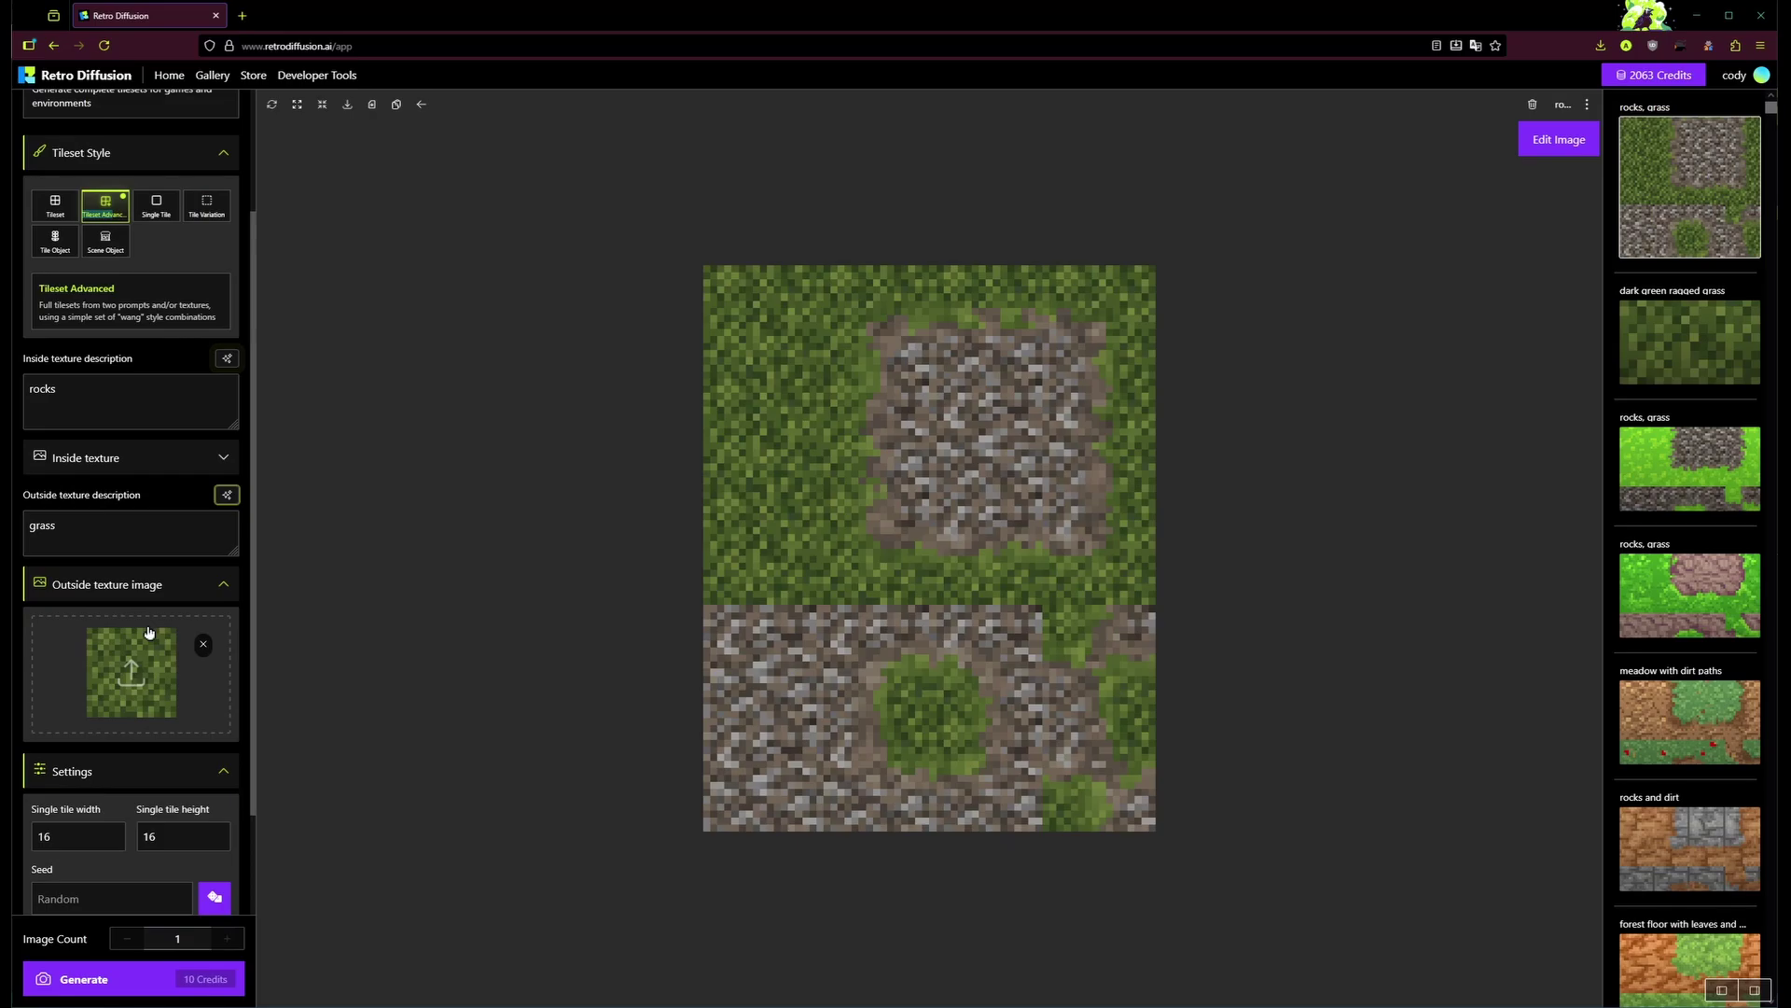
scroll(131, 829, down, 1)
double_click(45, 438)
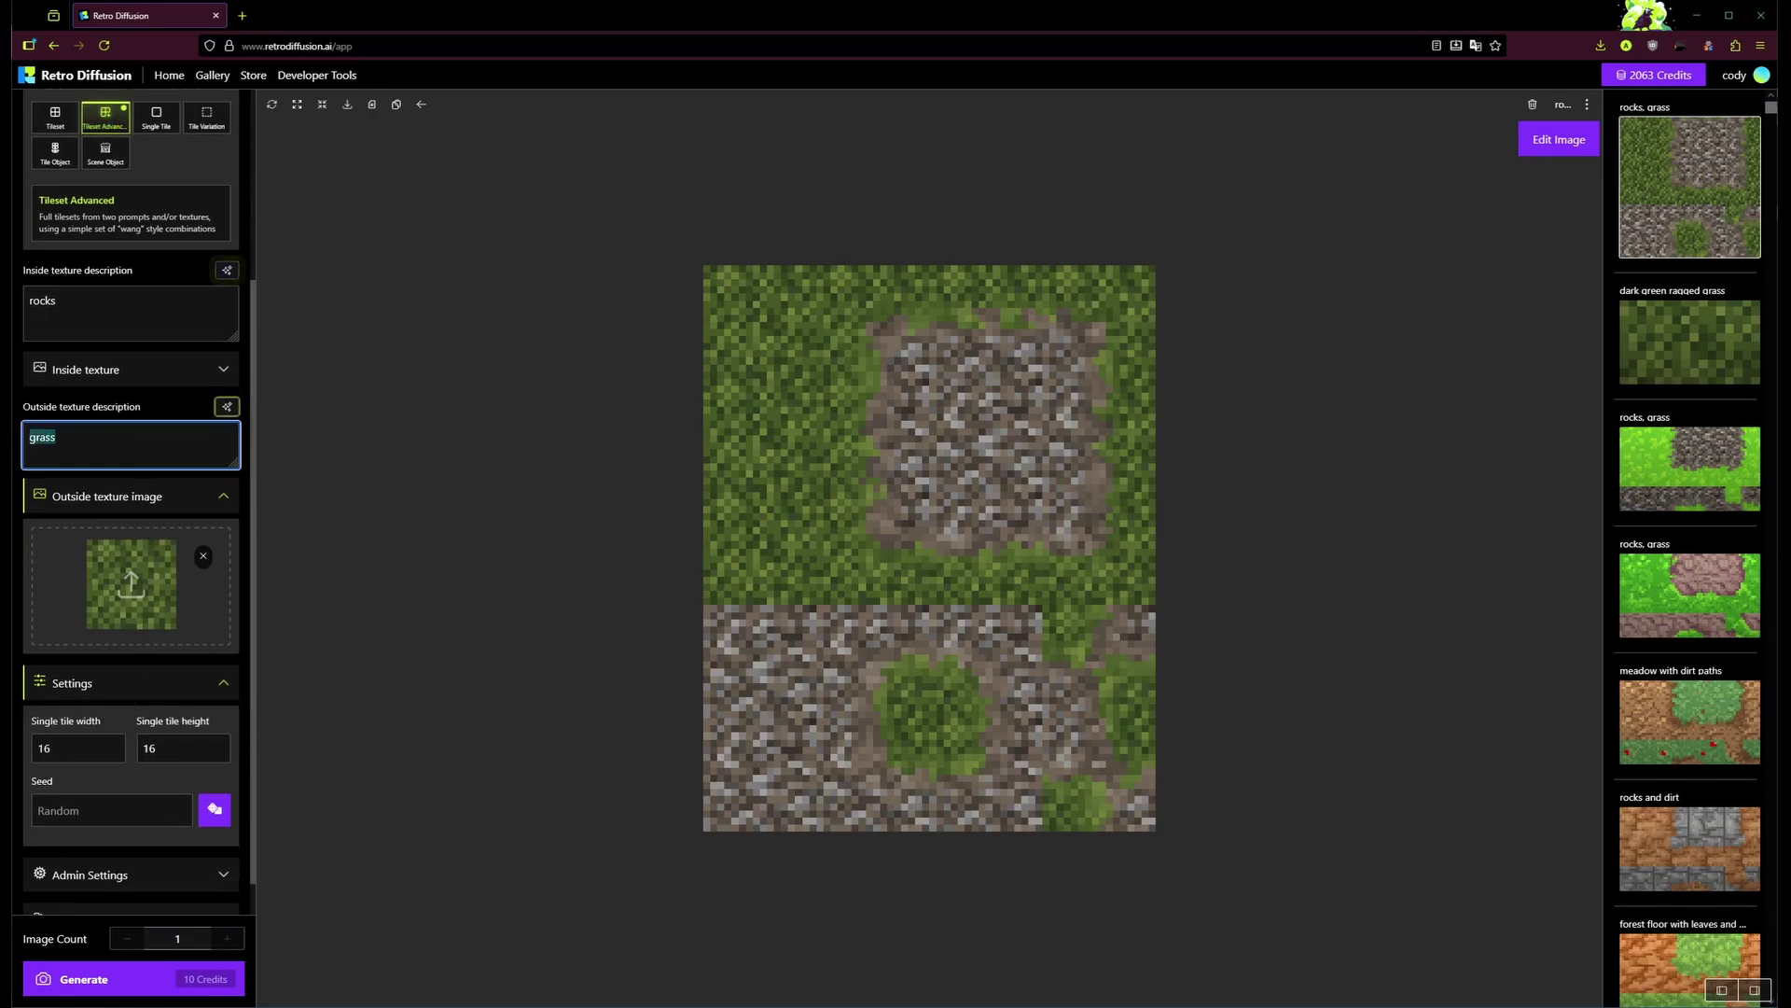
key(BackSpace)
click(203, 556)
Remove the inside texture image and 'rocks' description, then switch to Tile Variation
scroll(183, 495, up, 3)
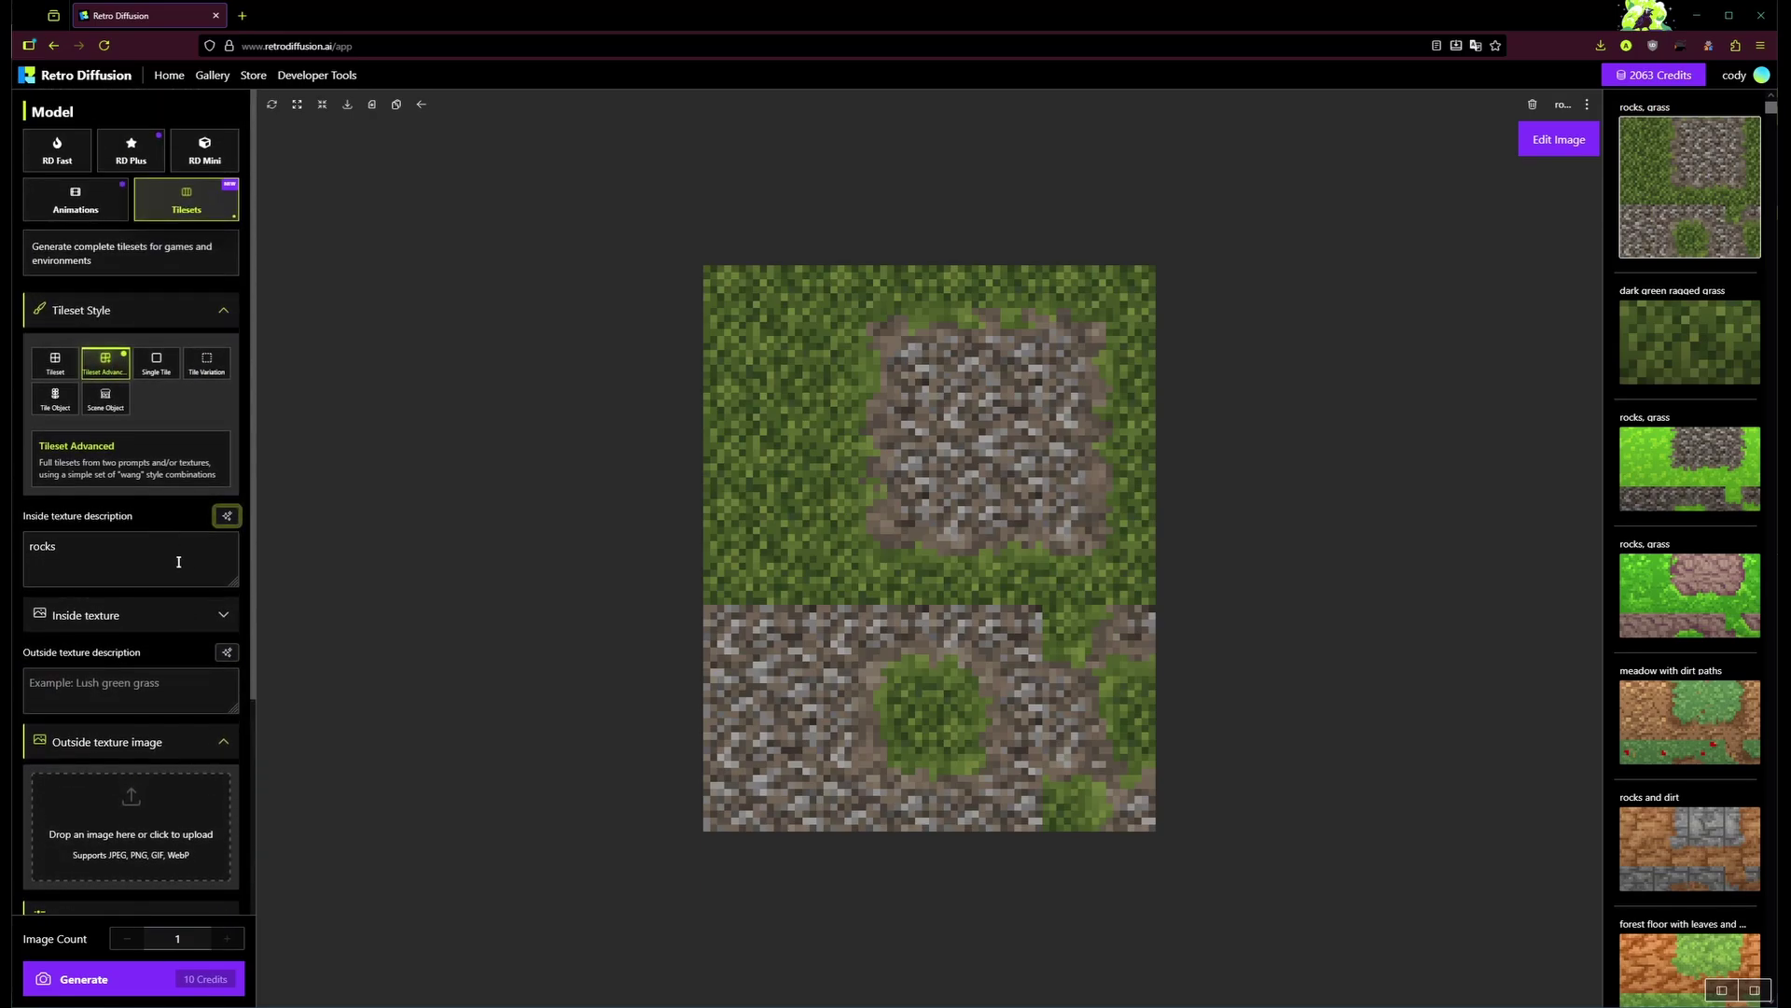
click(154, 625)
click(199, 677)
double_click(42, 547)
key(BackSpace)
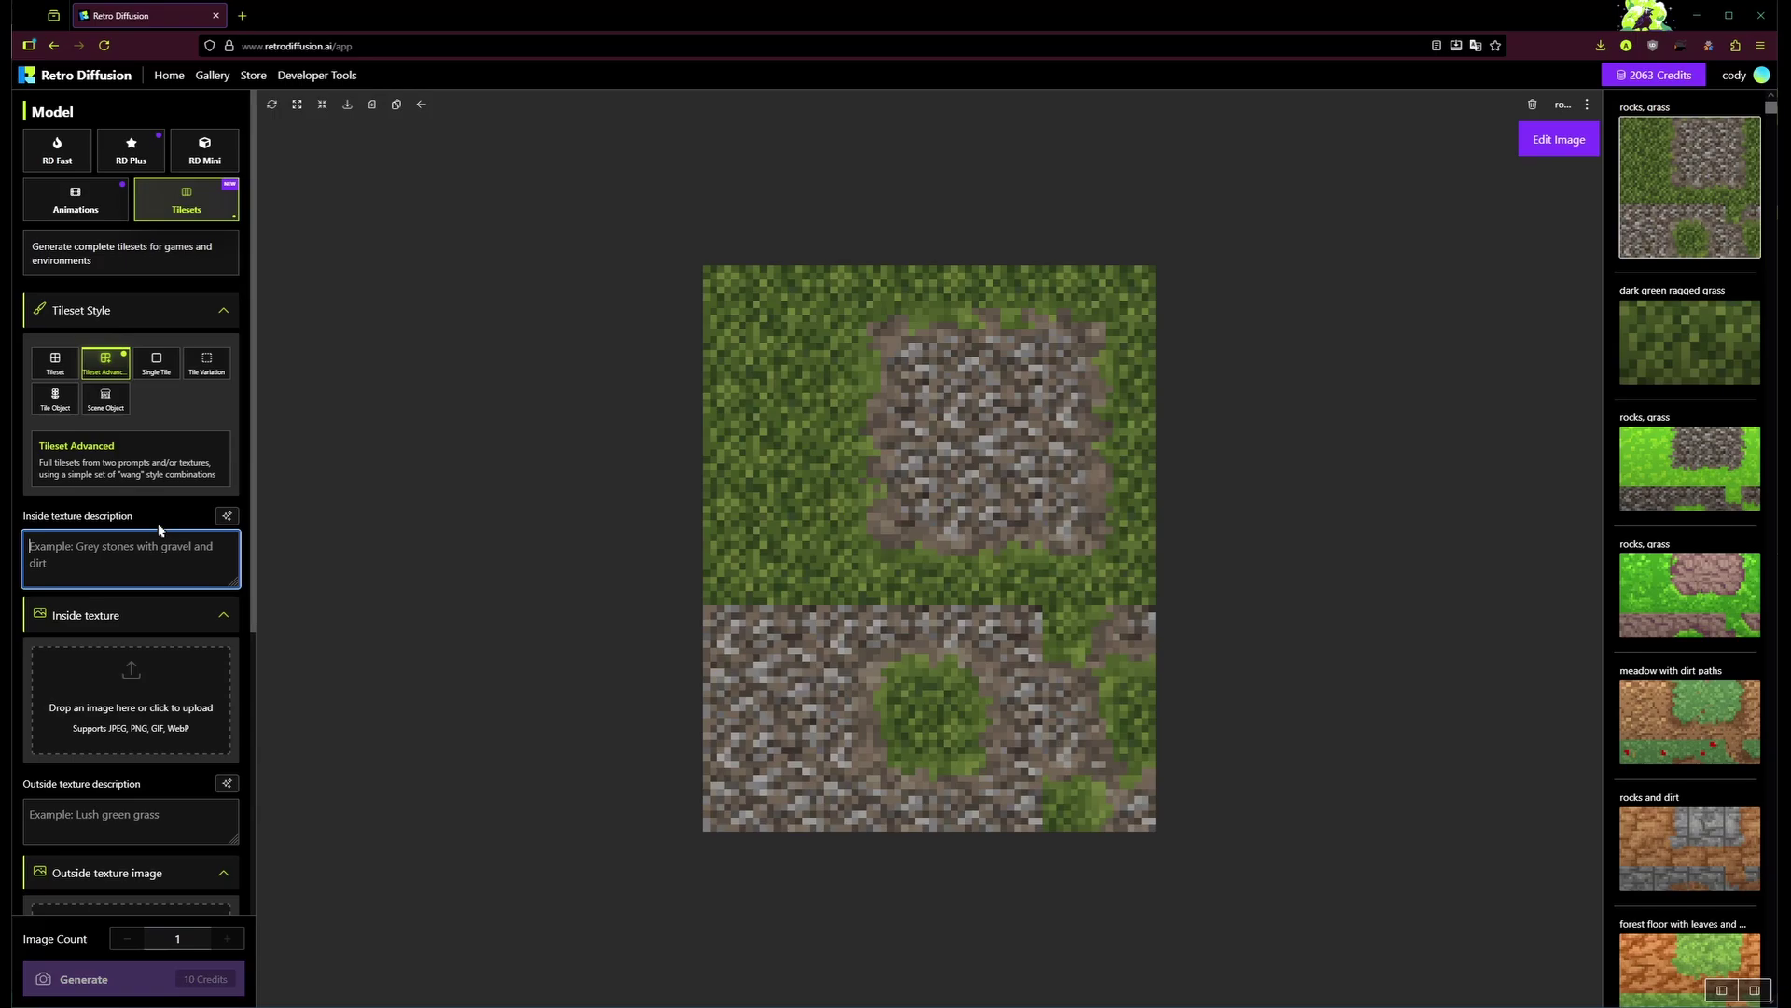
click(207, 363)
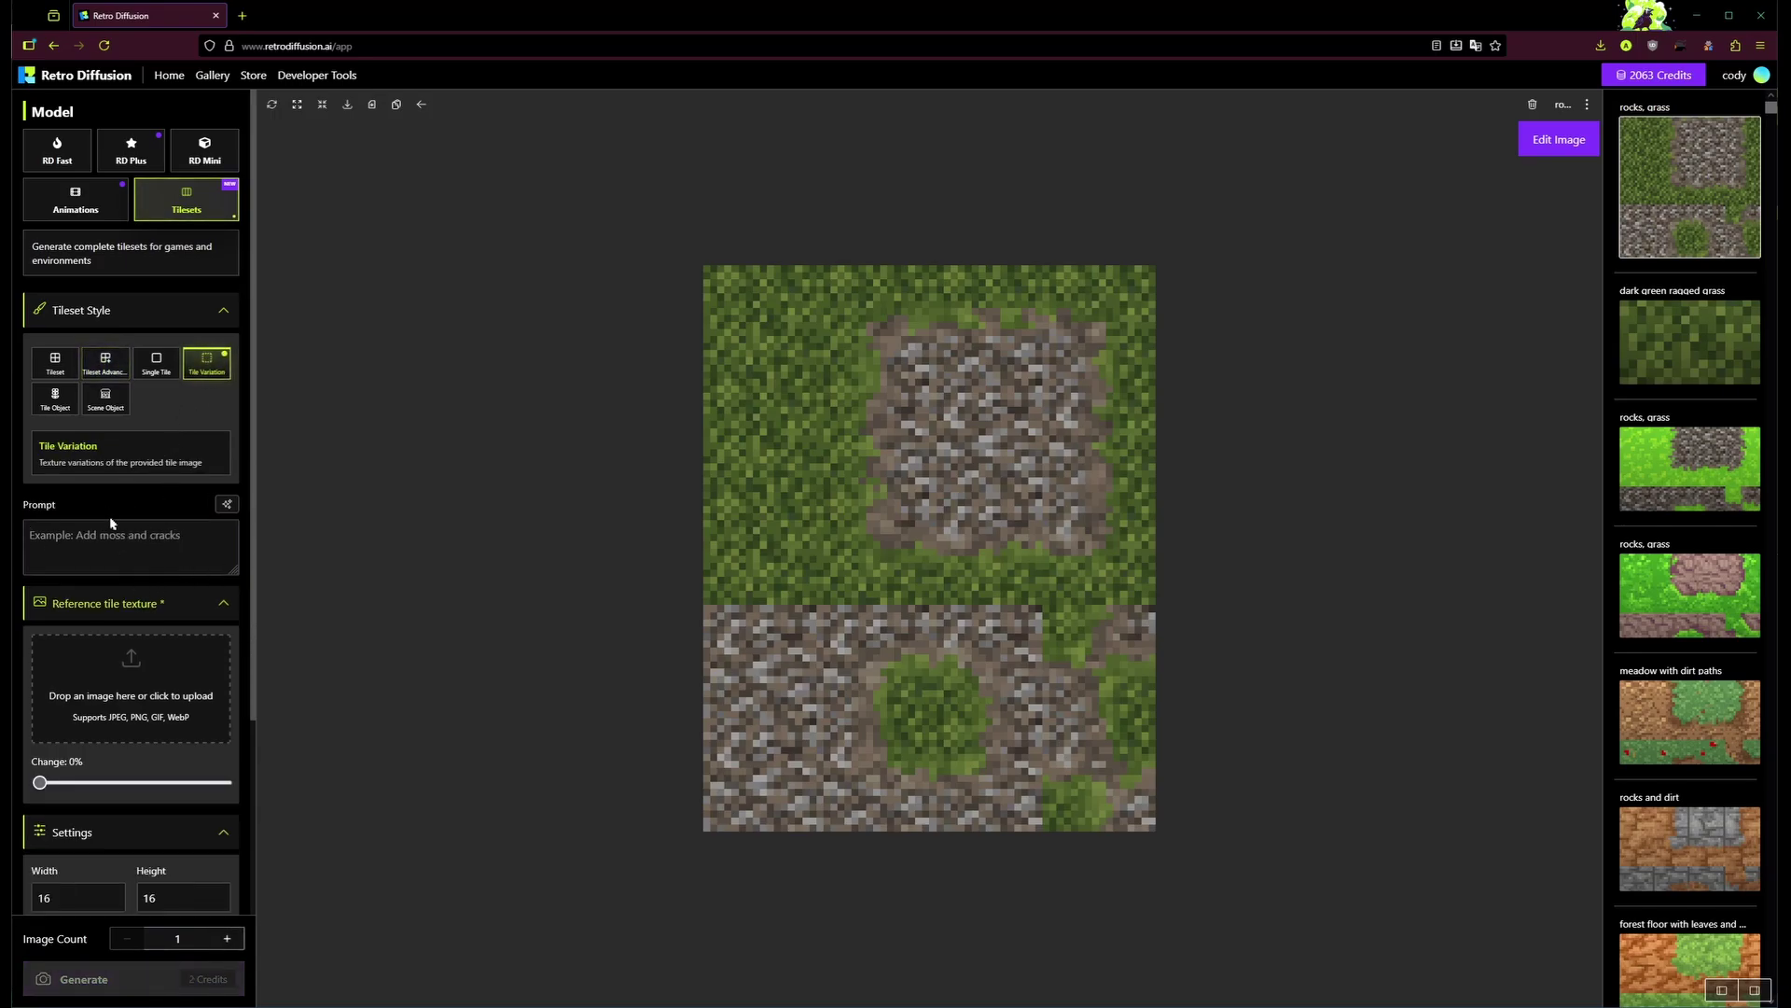
scroll(110, 524, down, 2)
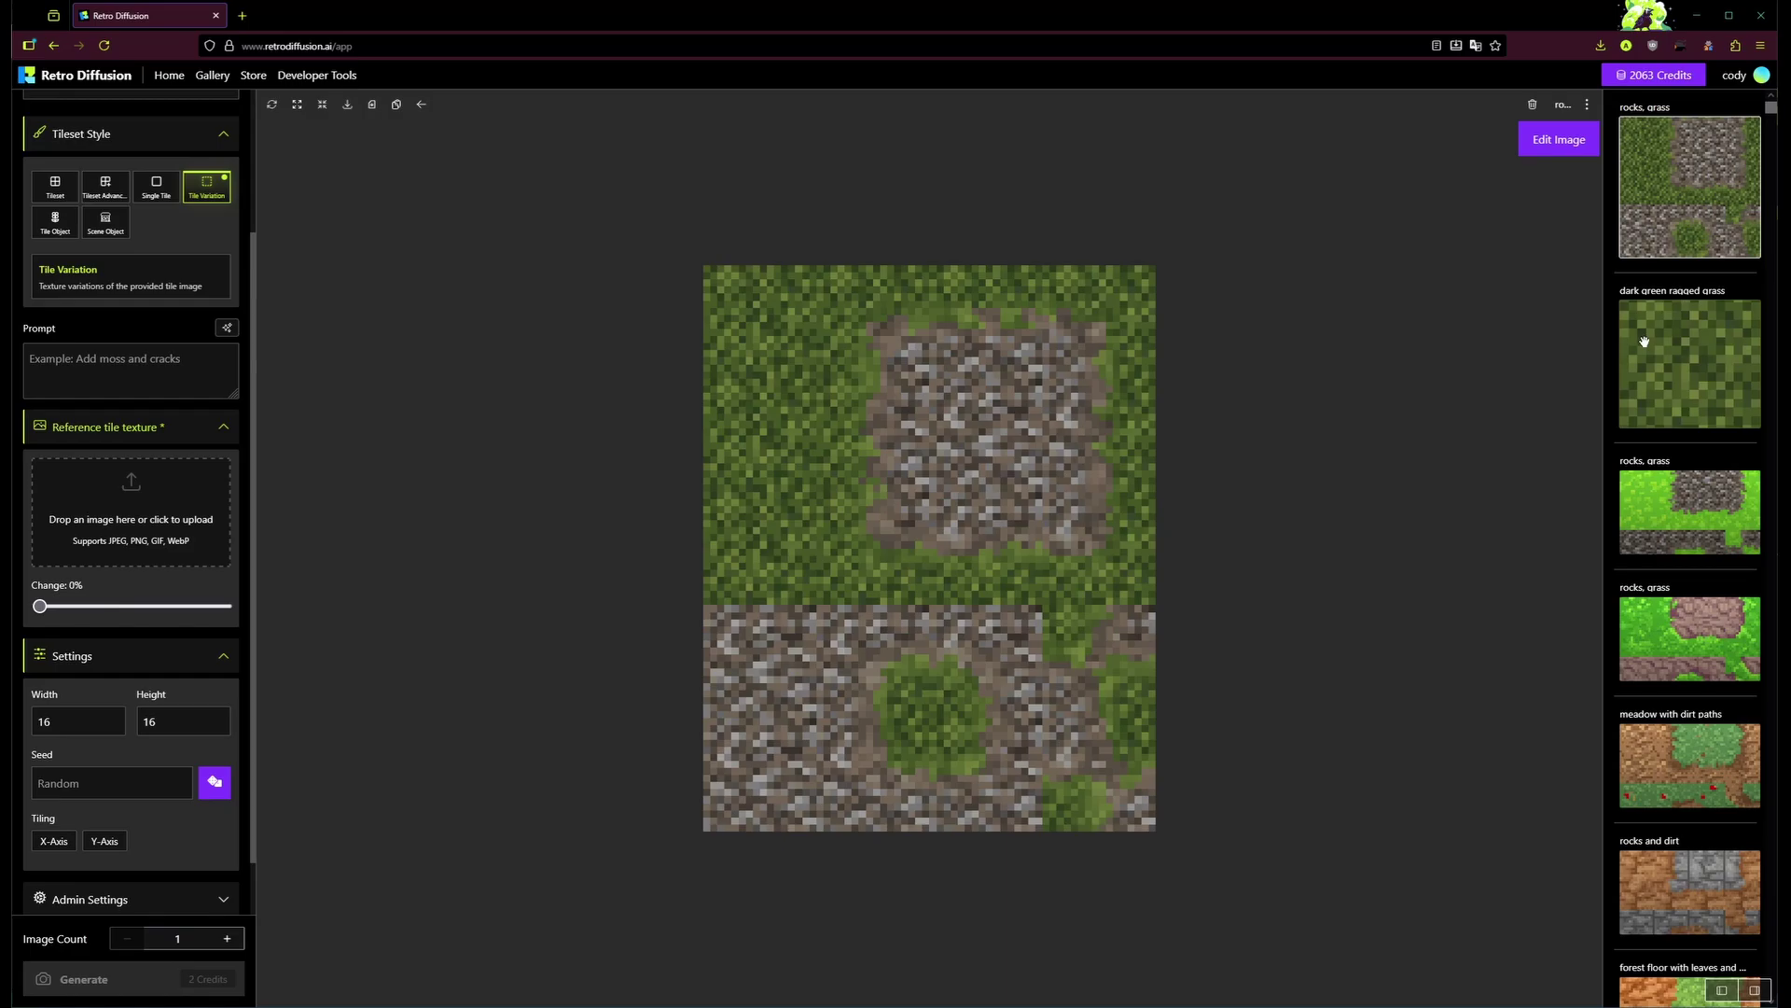
Set the dark green grass tile as reference, change to about 50%, and prompt 'grass'
drag(1689, 362, 146, 497)
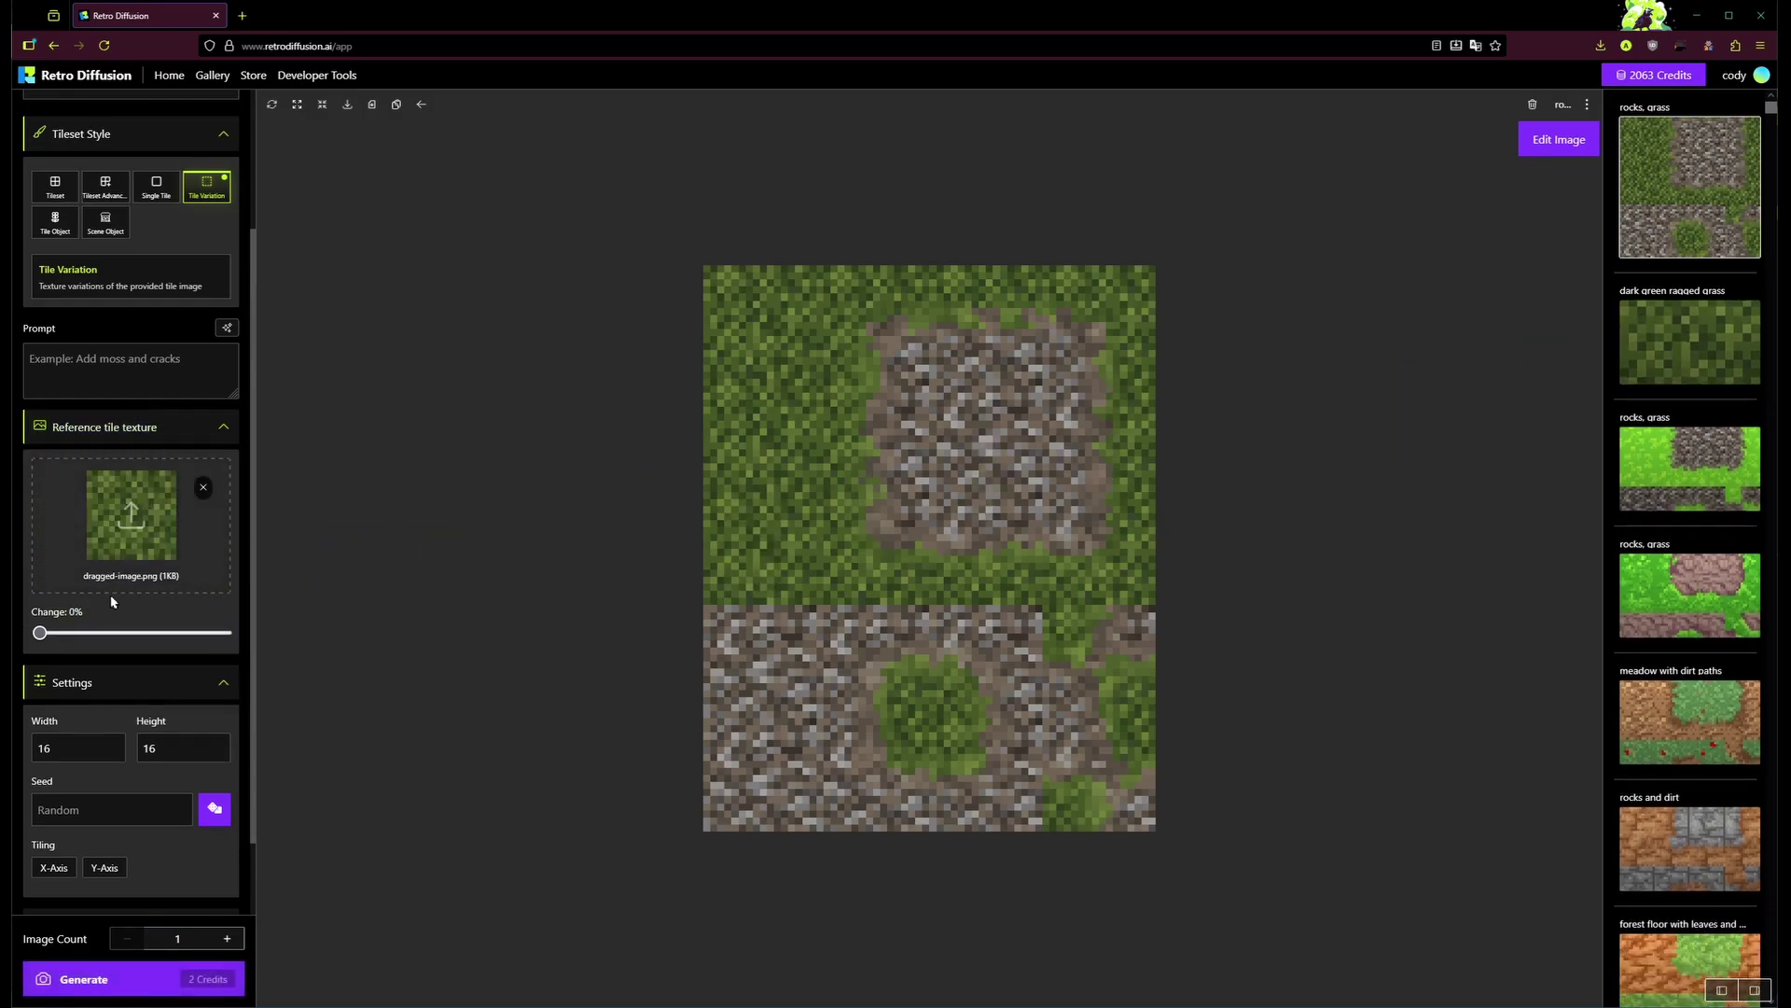
drag(39, 632, 137, 634)
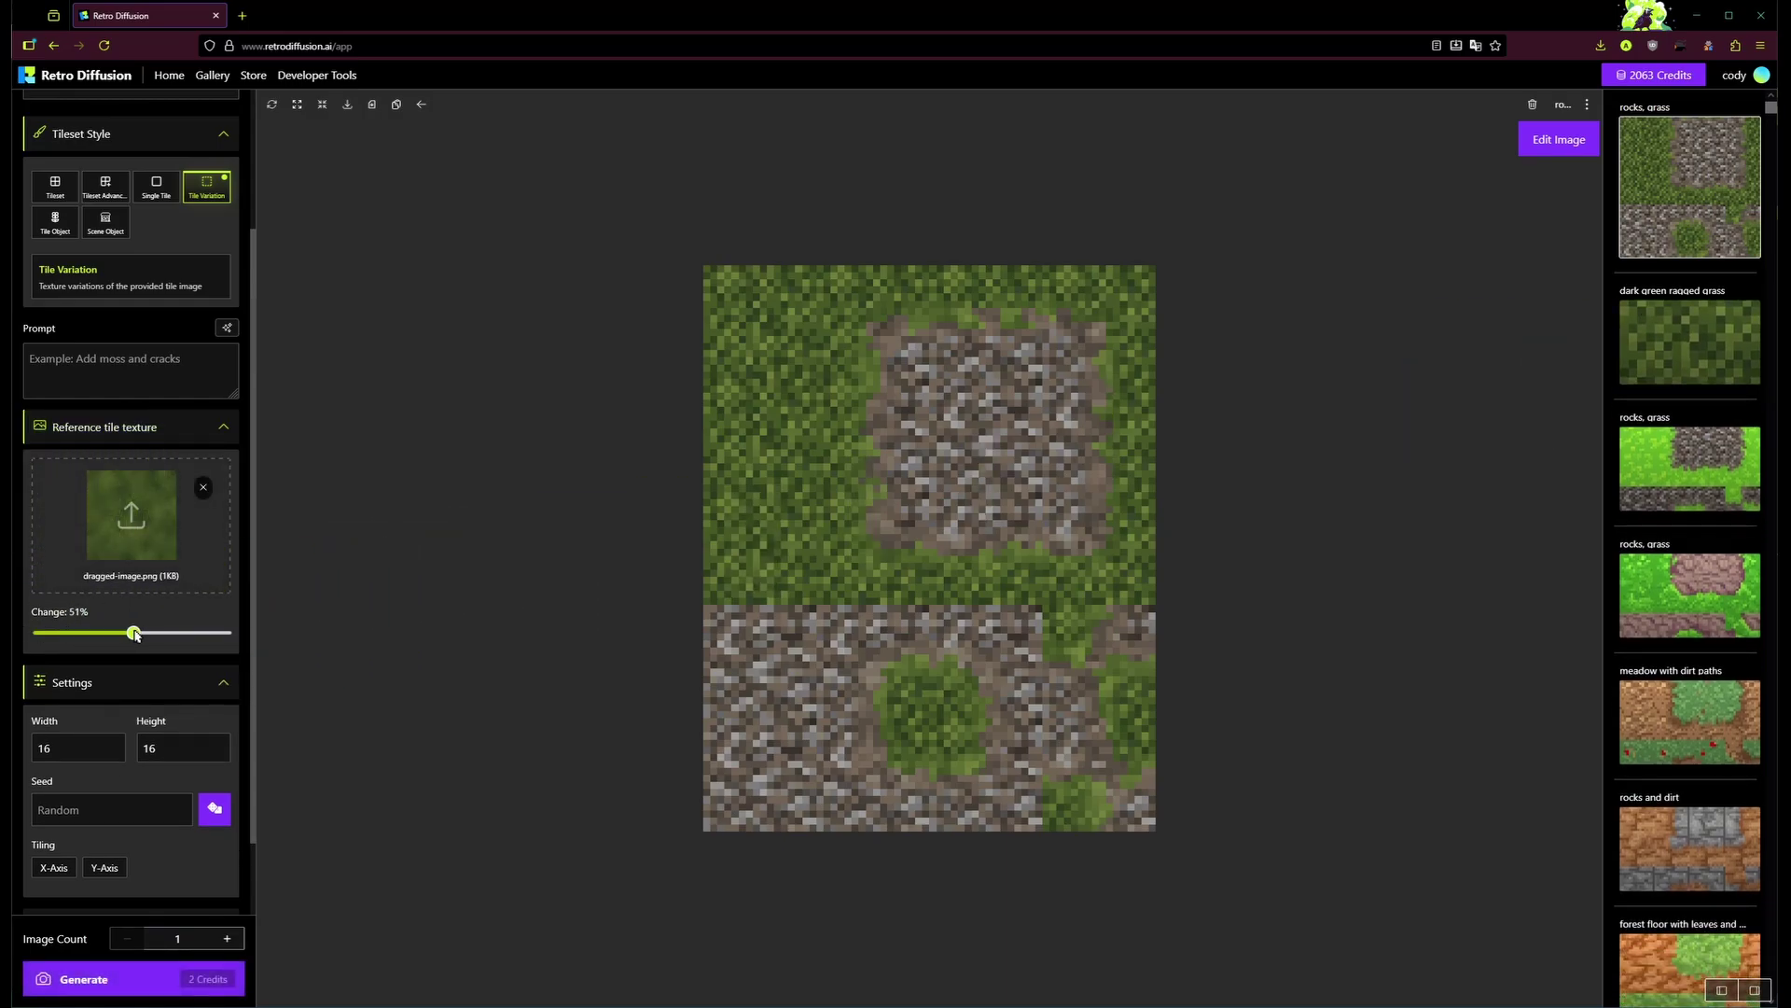
click(190, 388)
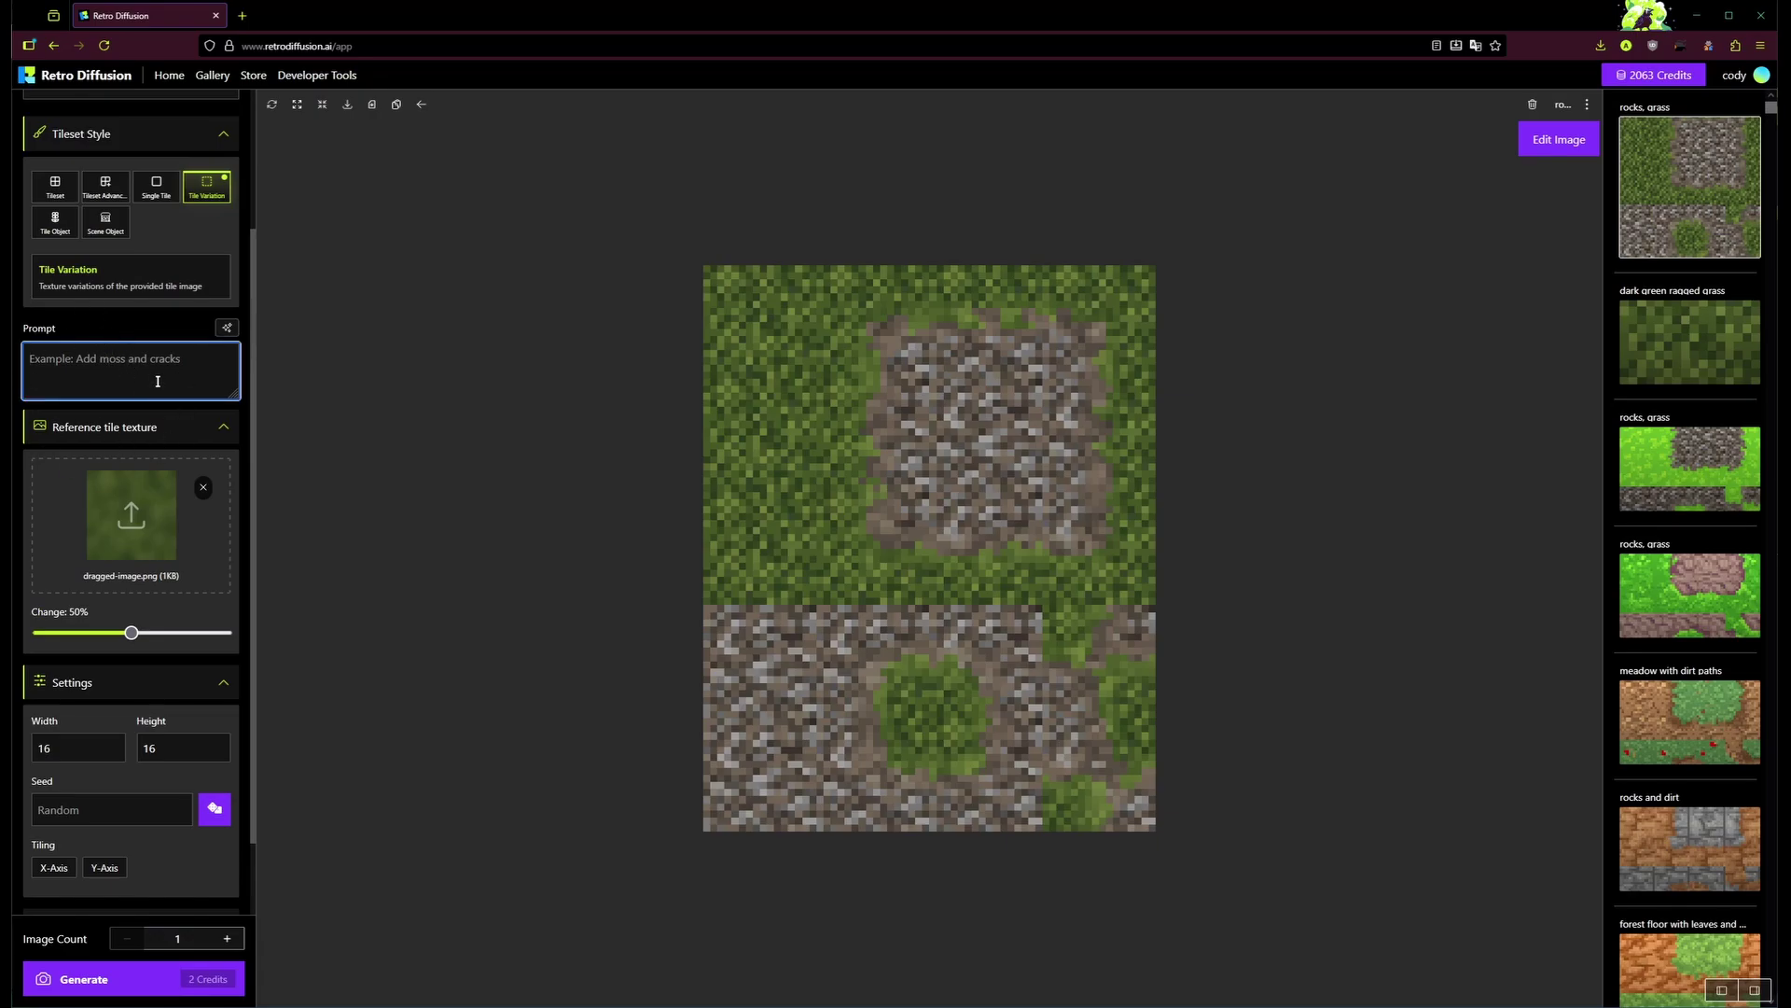
text(grass)
click(160, 329)
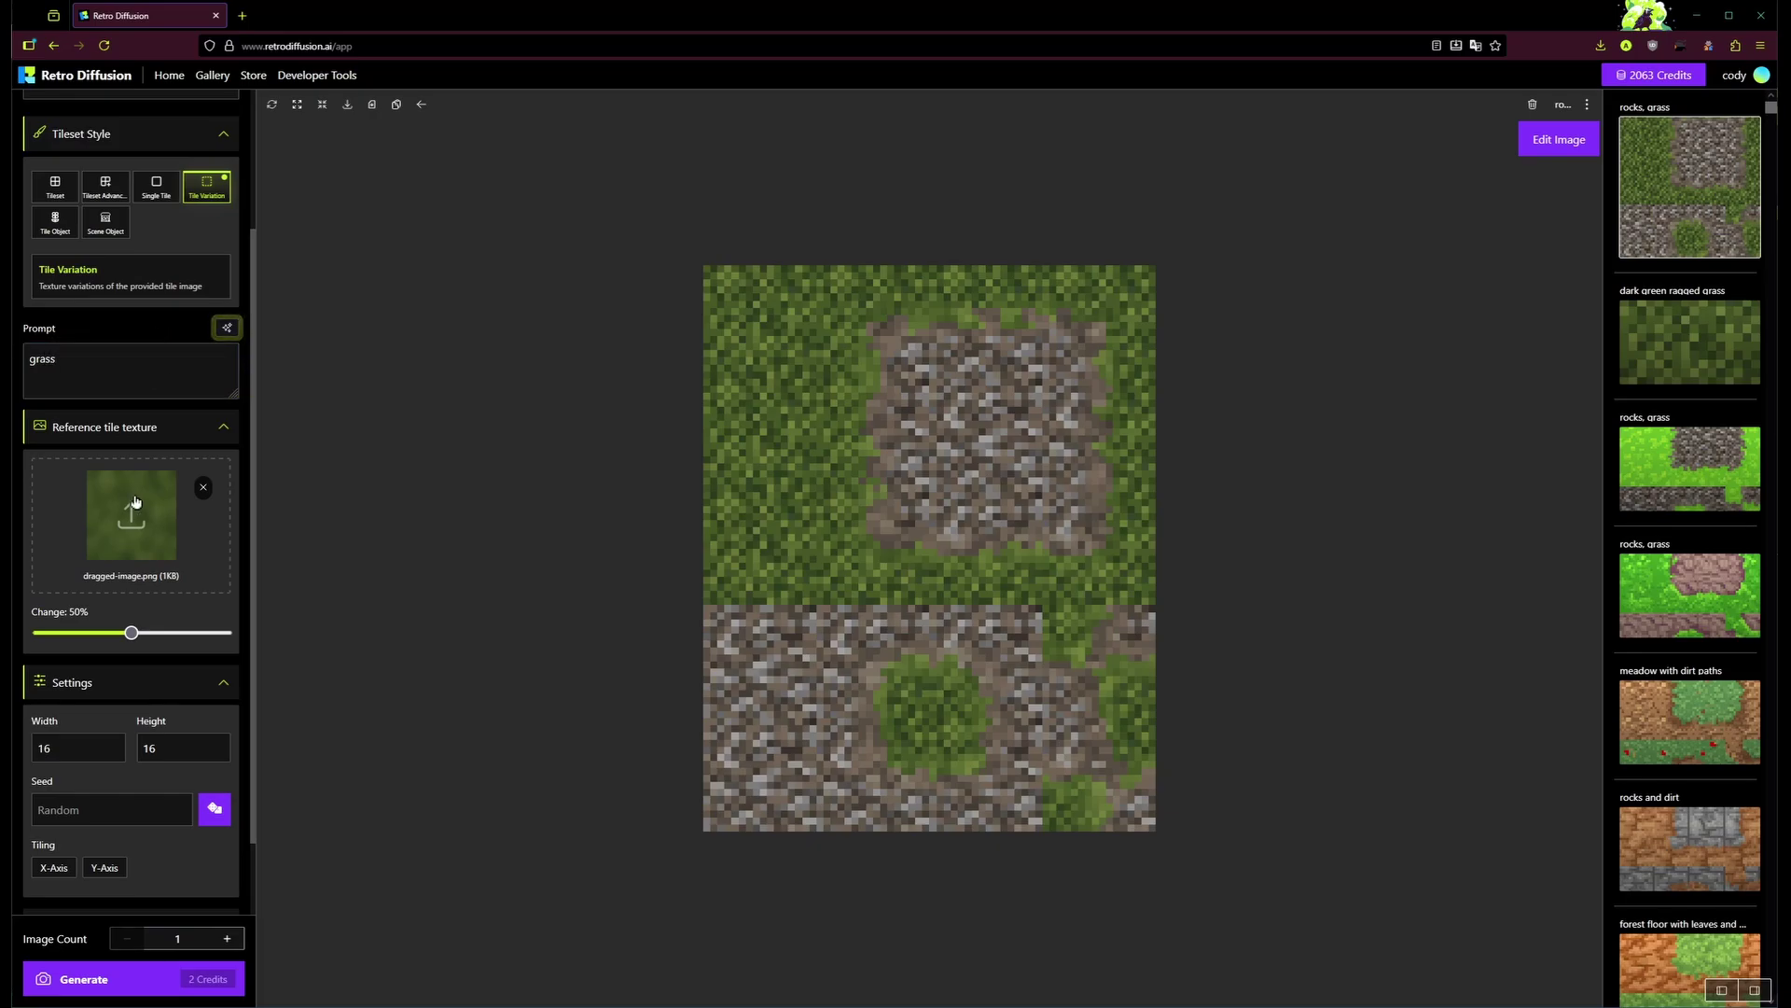
Raise Image Count to 4 and generate the grass variations
scroll(140, 560, down, 1)
scroll(182, 796, up, 3)
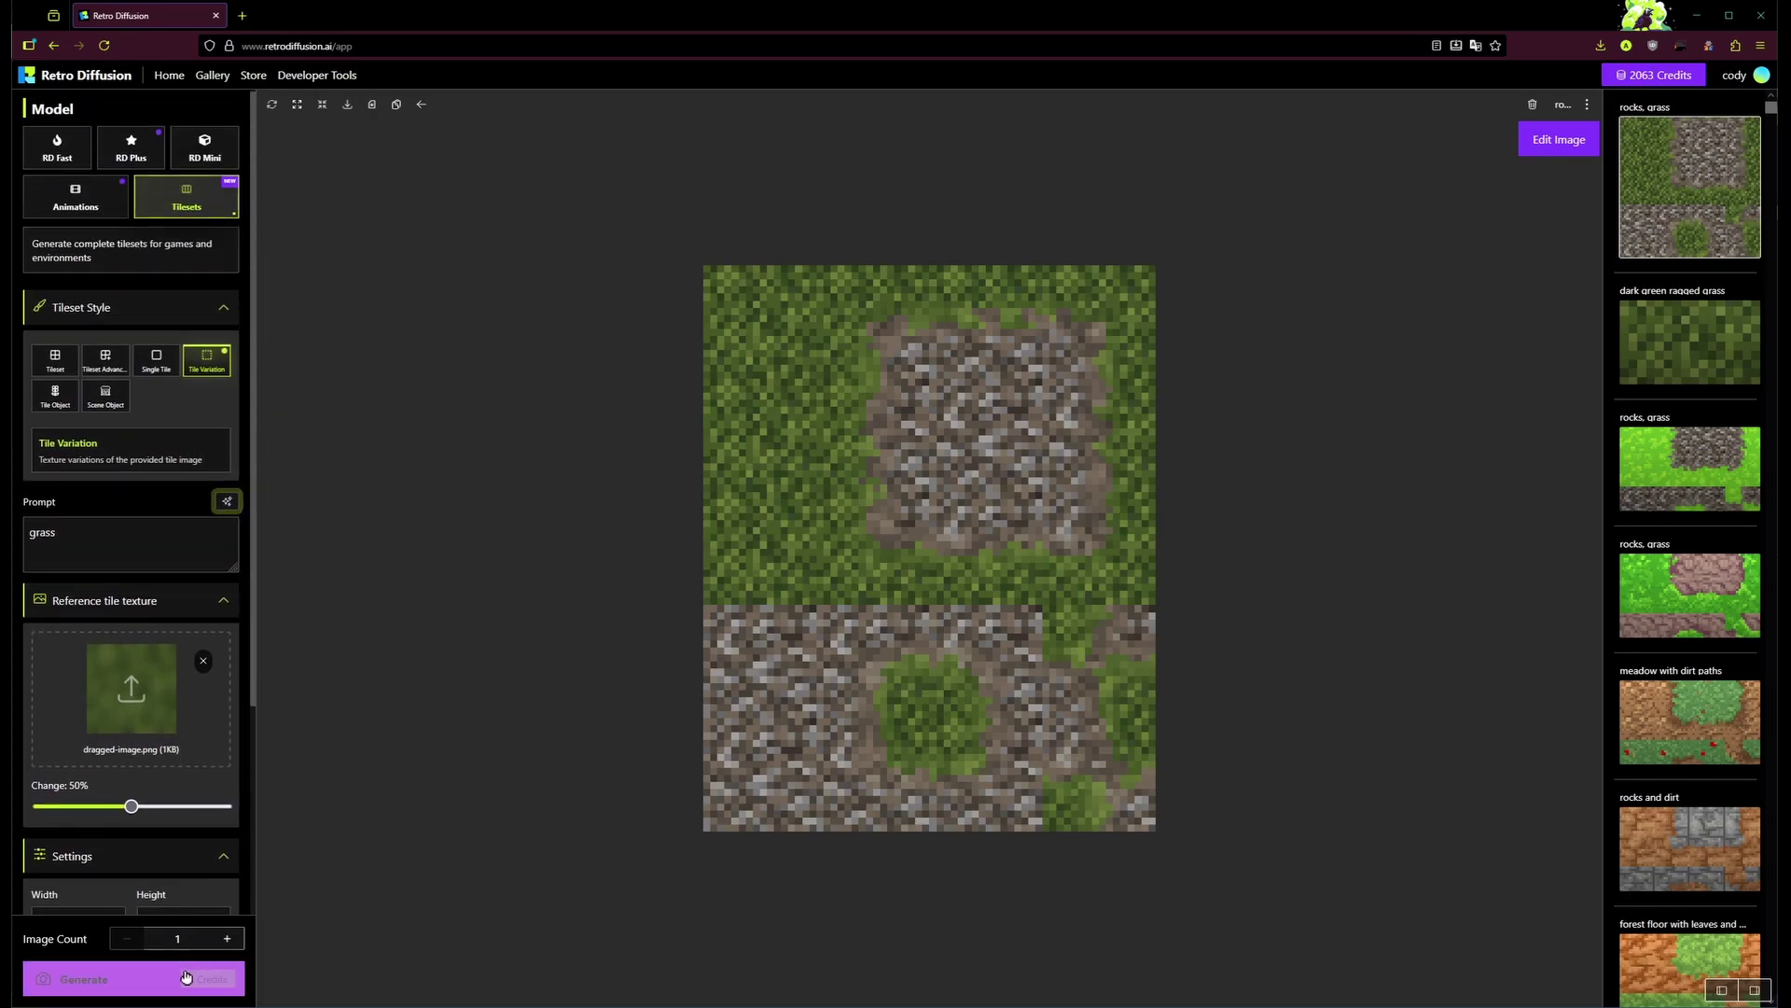
click(231, 943)
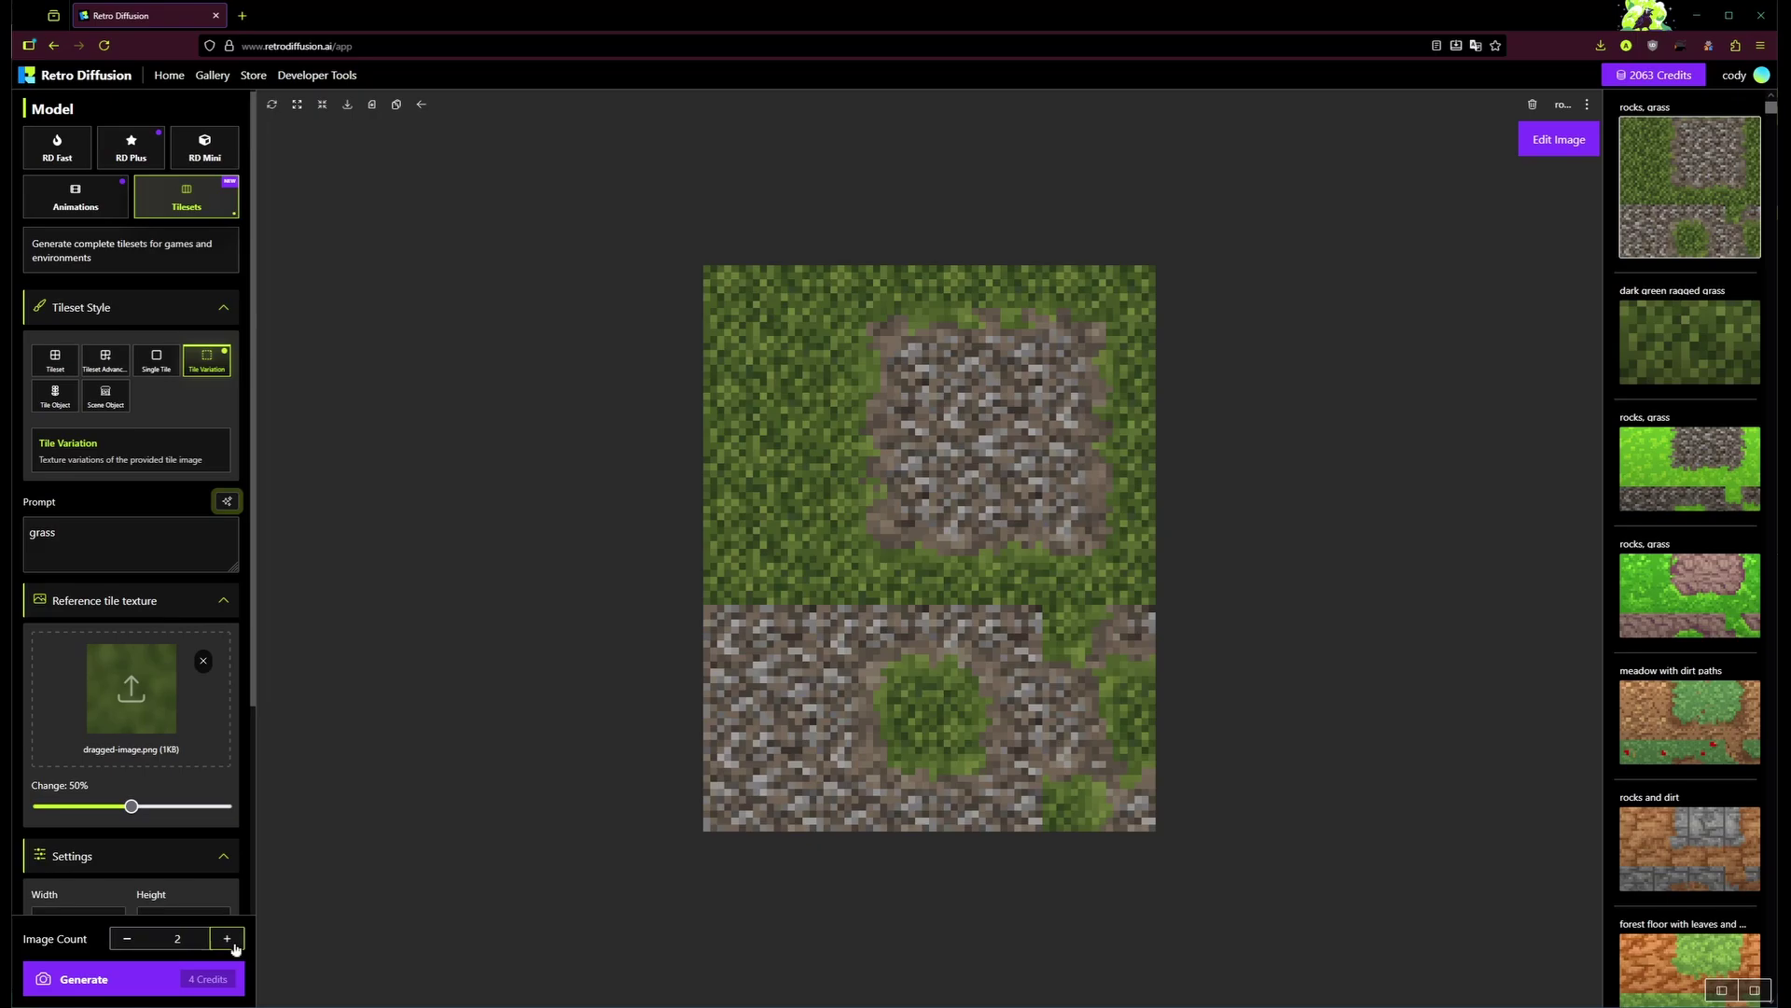
click(234, 944)
key(ctrl+Return)
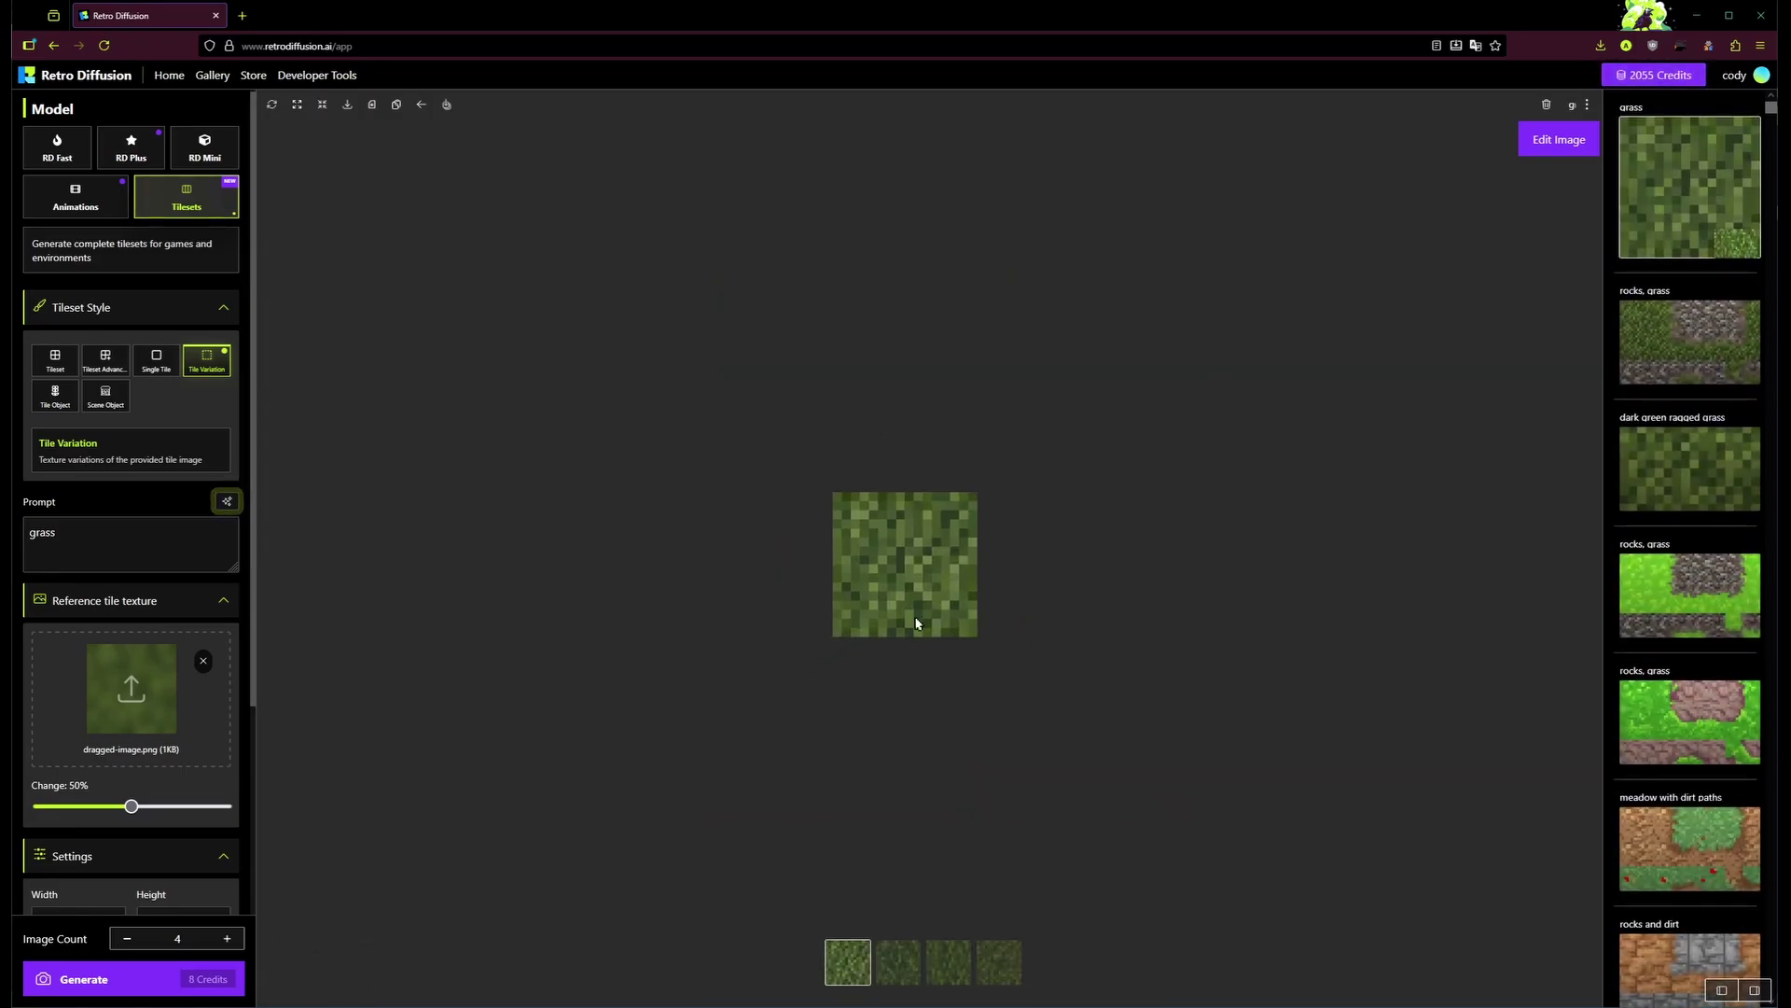
Preview each of the four generated grass tile variations
click(905, 964)
click(942, 970)
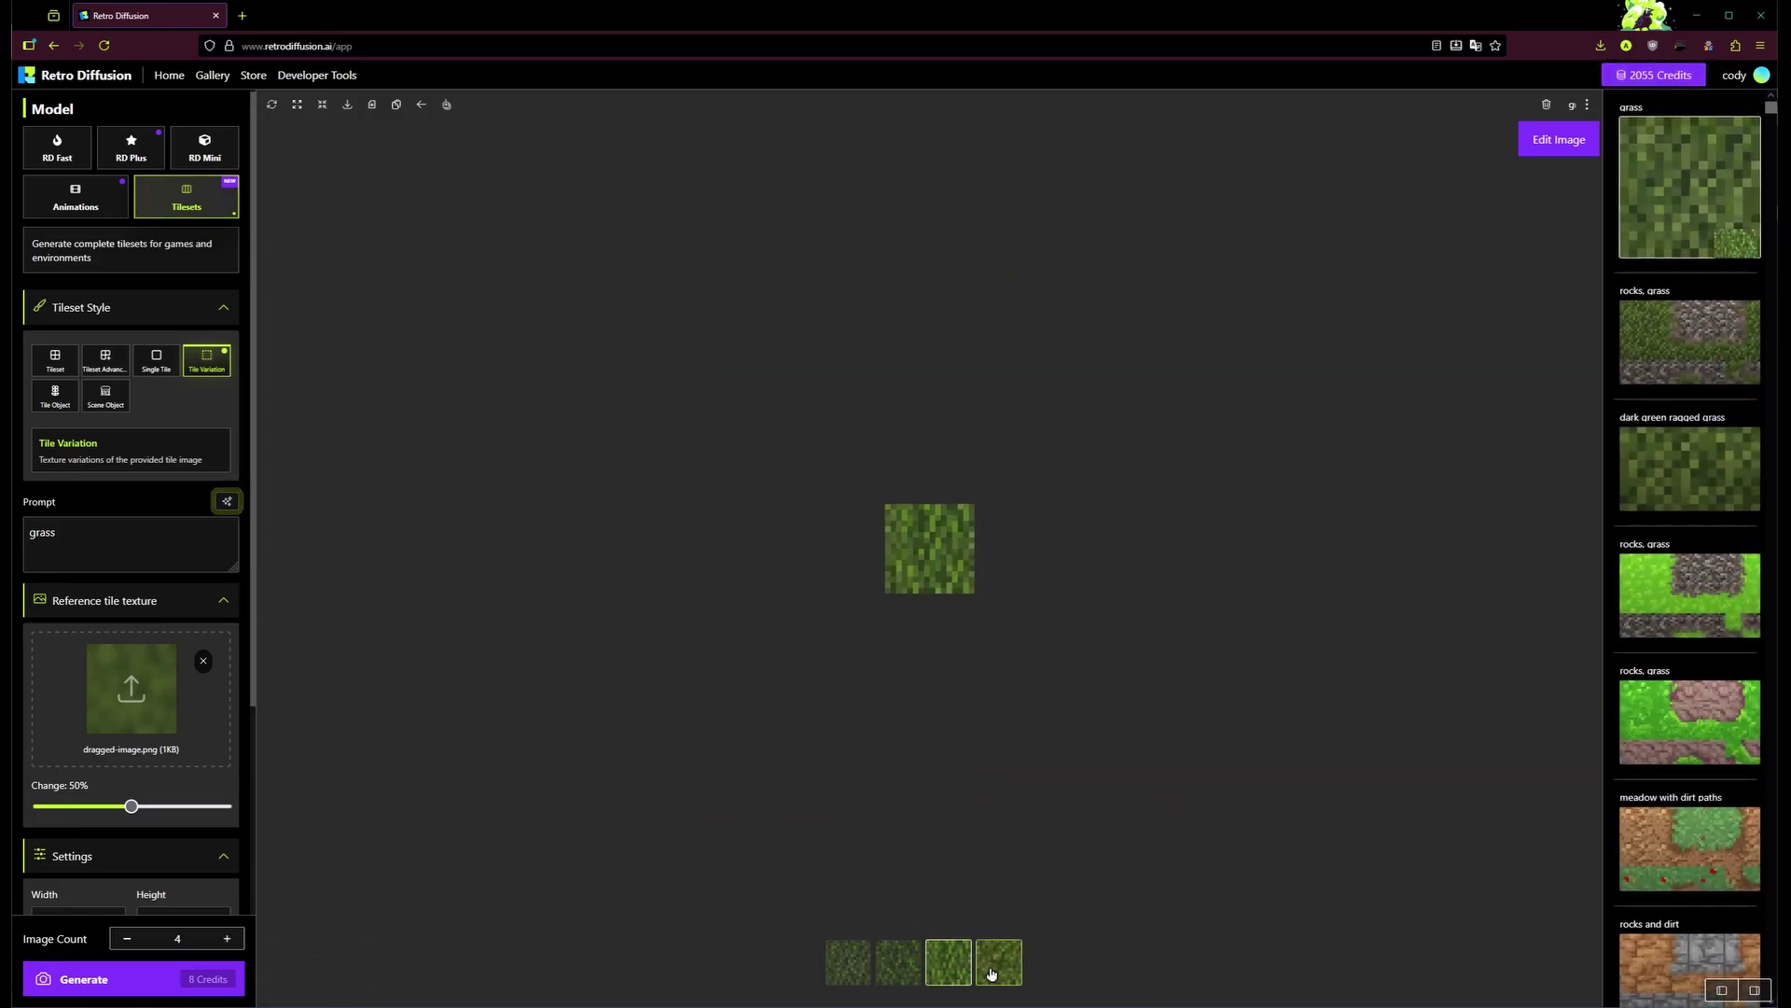
click(991, 965)
click(862, 959)
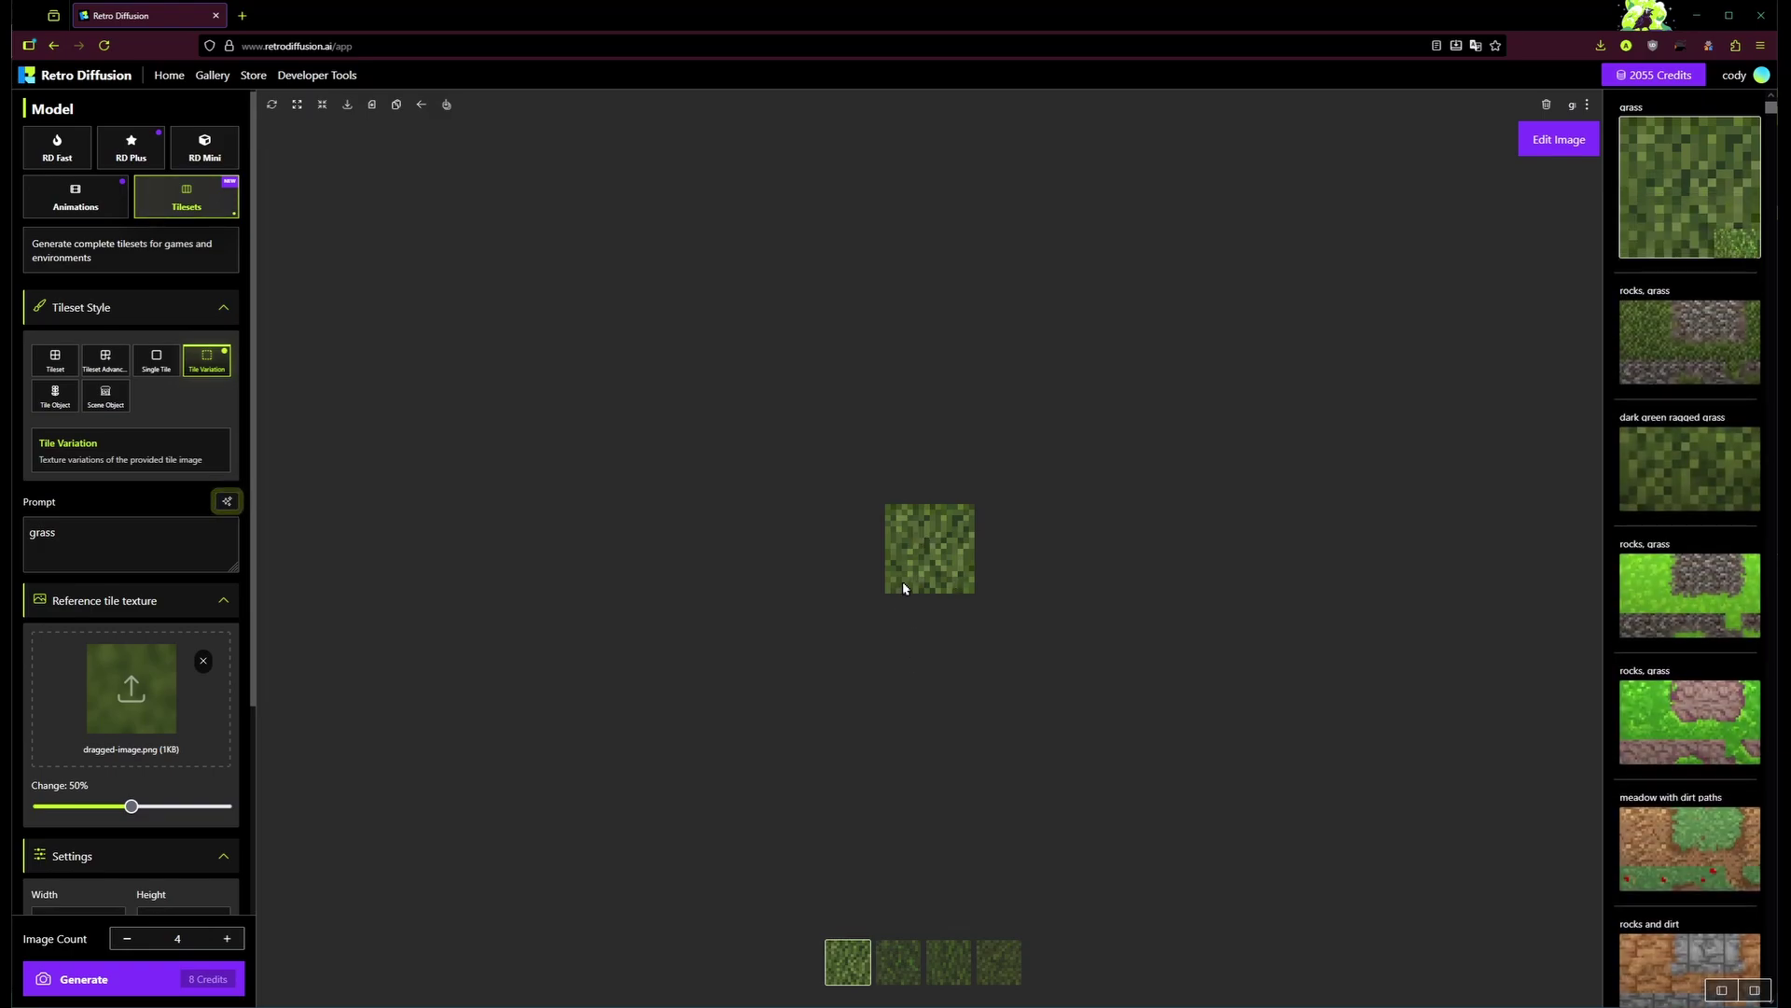
Generate a single grass variation with the prompt 'add wildflowers' and Image Count 1
click(104, 535)
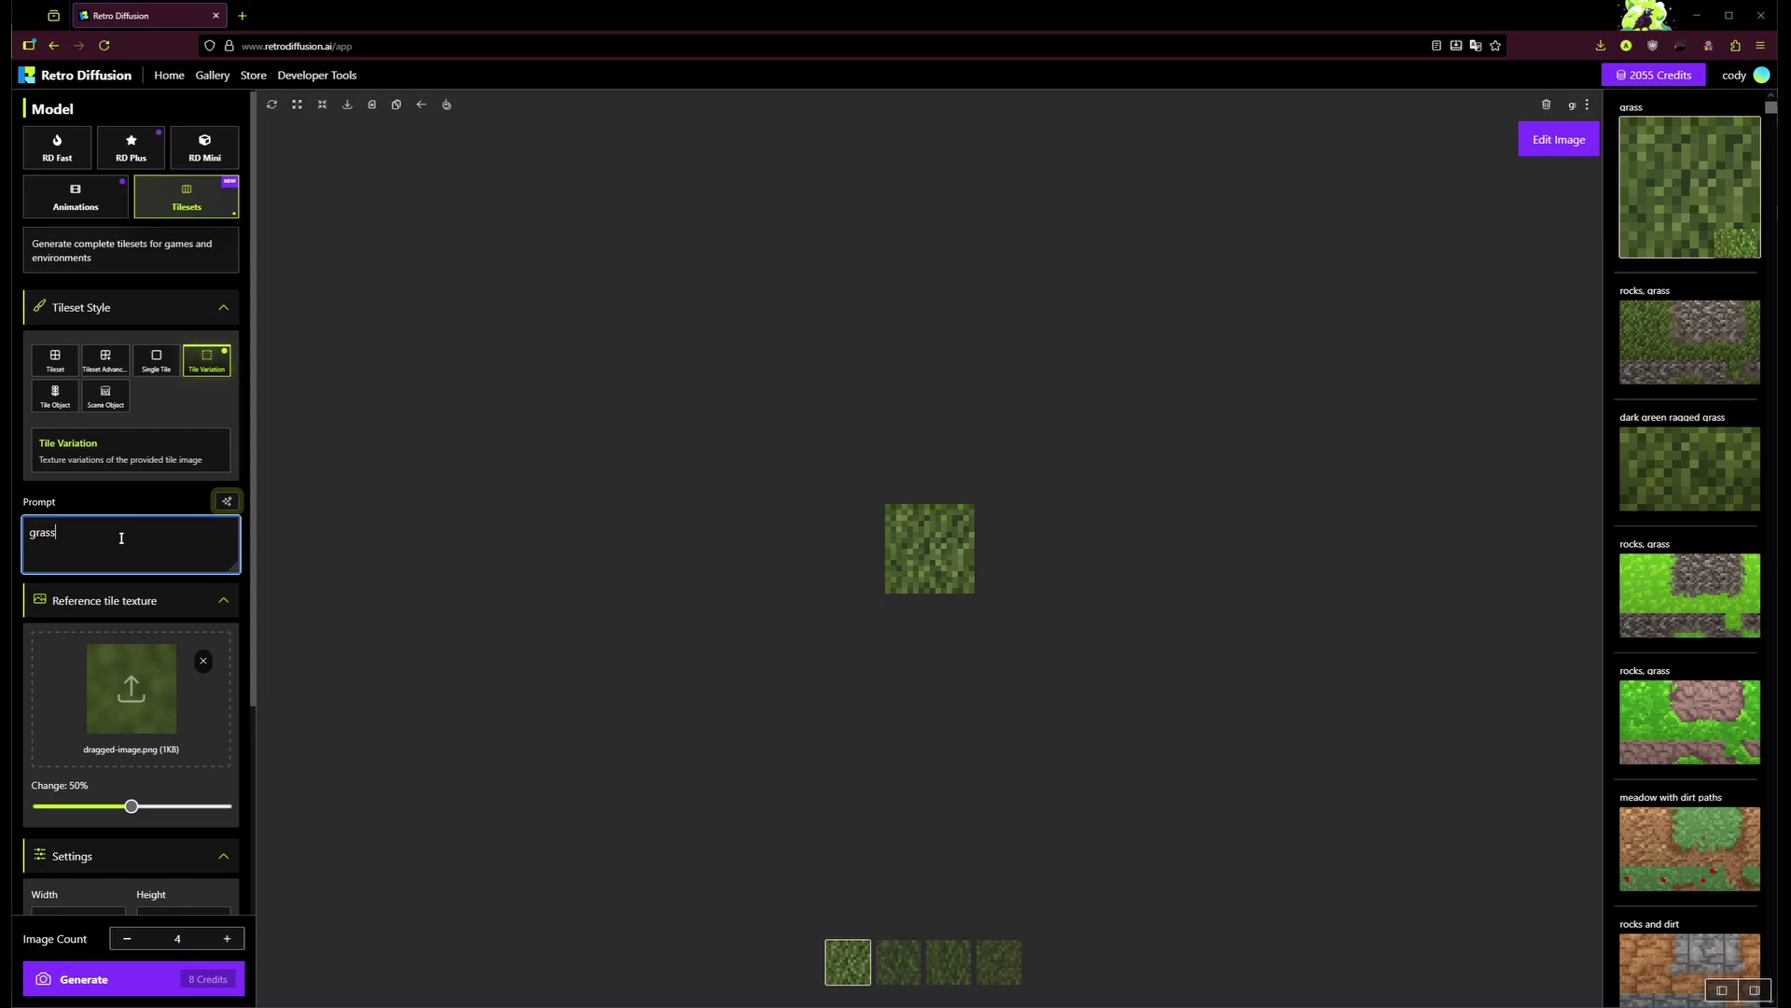
key(BackSpace)
key(BackSpace)
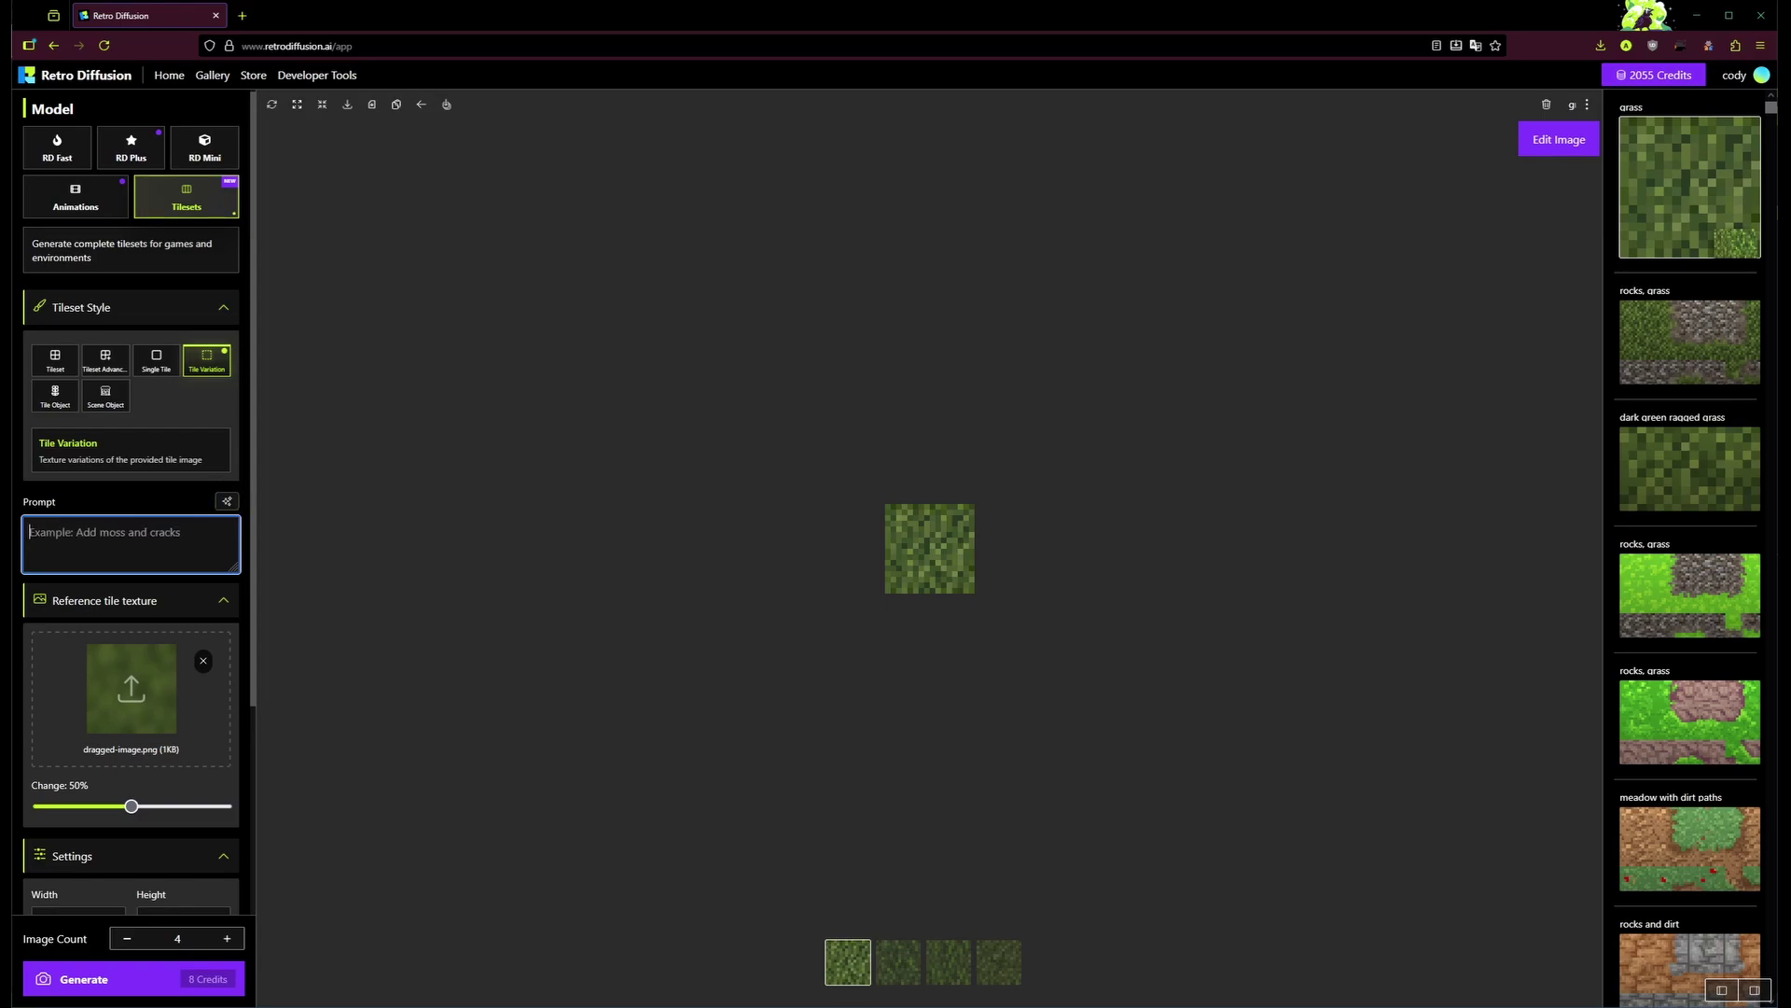
text(add wildflow)
click(126, 938)
click(126, 937)
click(126, 938)
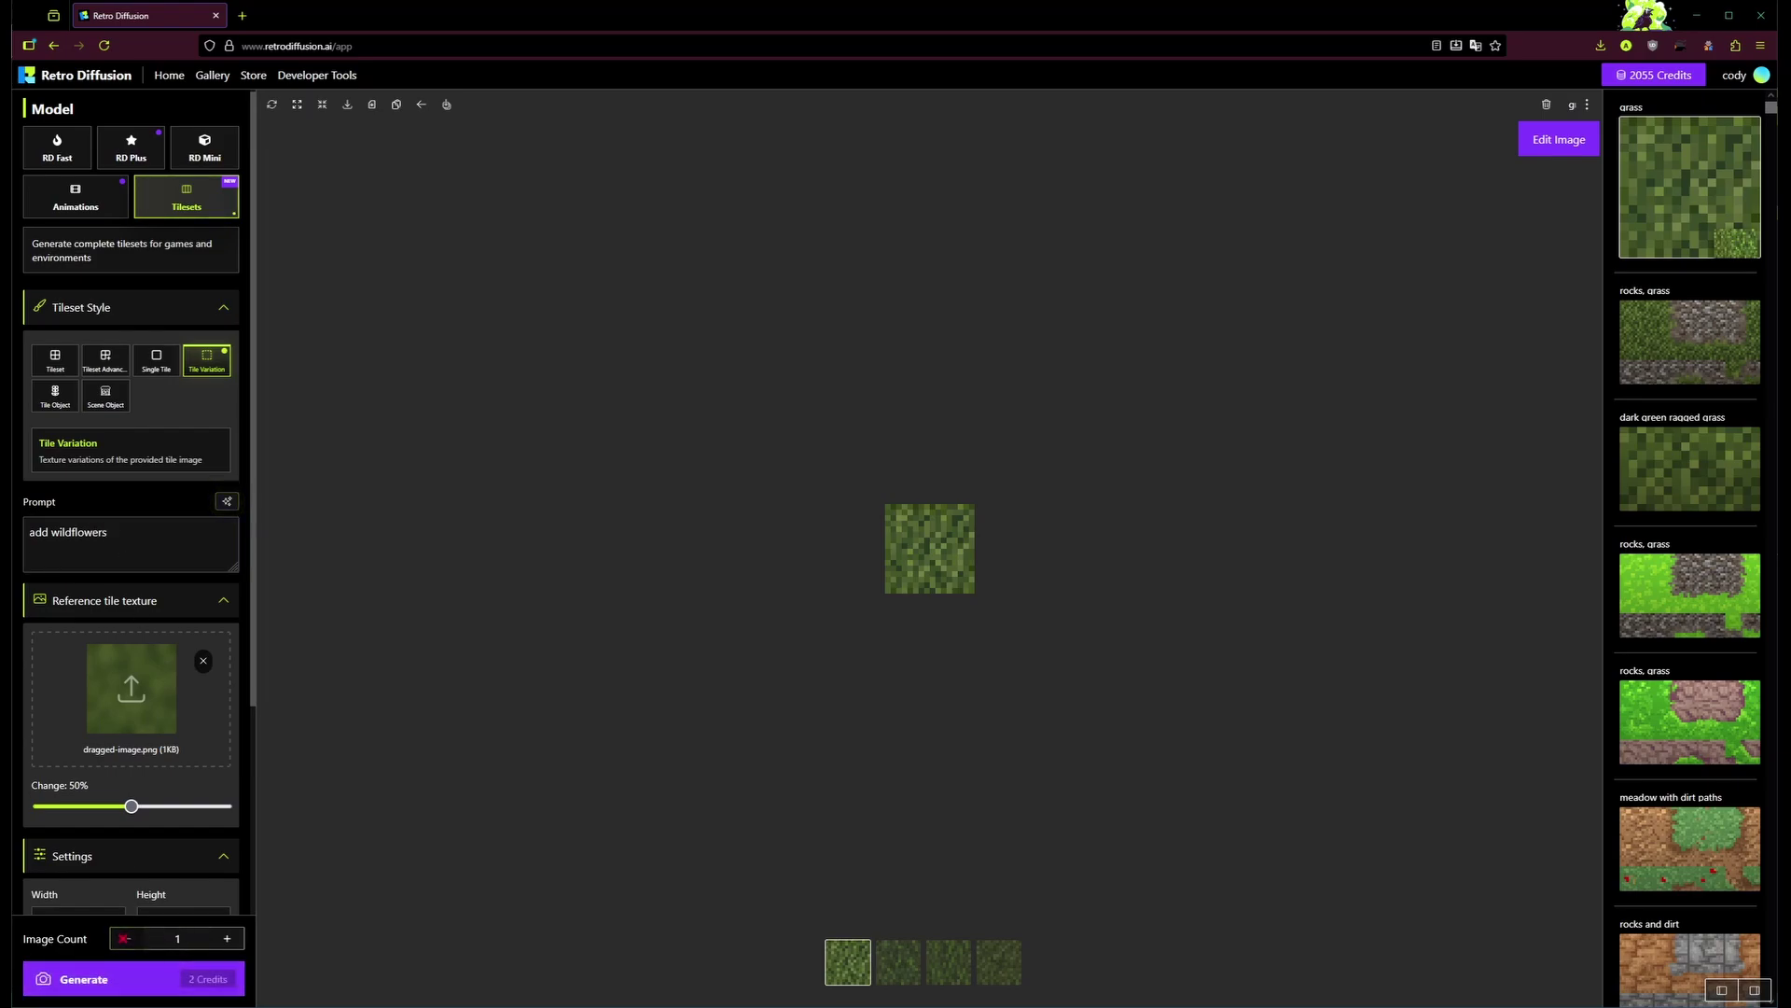
click(129, 974)
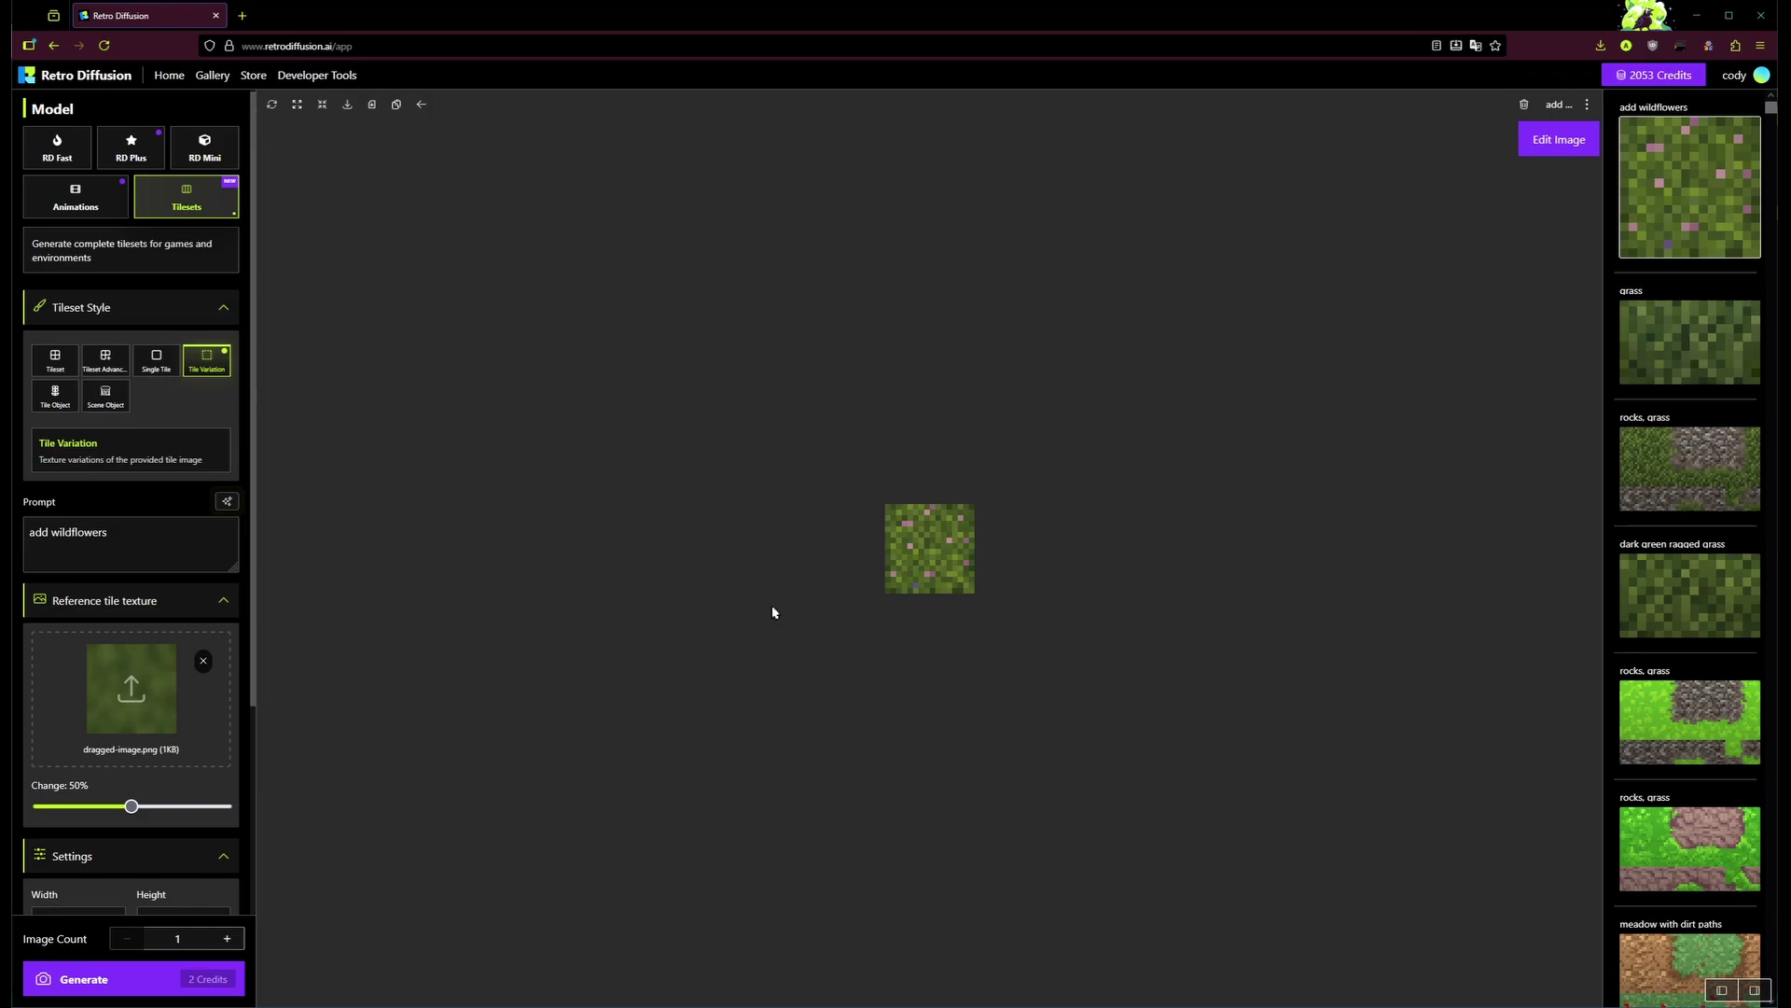
scroll(933, 564, up, 3)
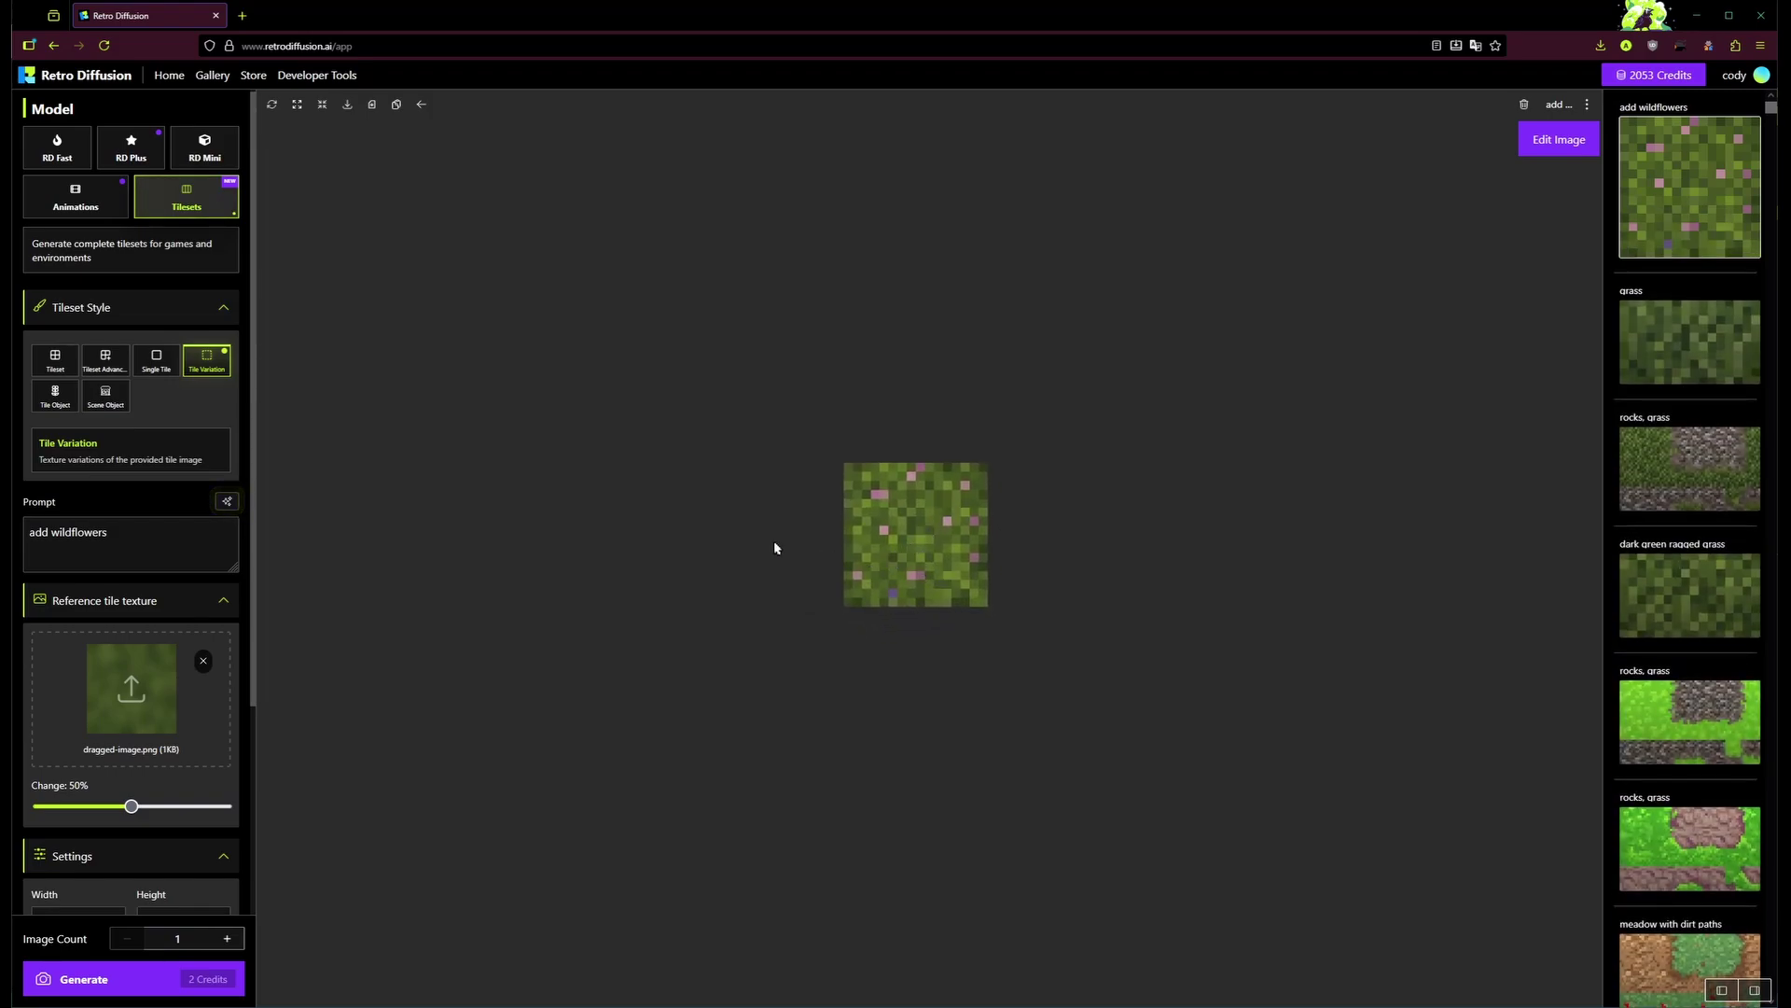
Remove the reference tile texture and switch to the Tile Object style under Tilesets
click(202, 661)
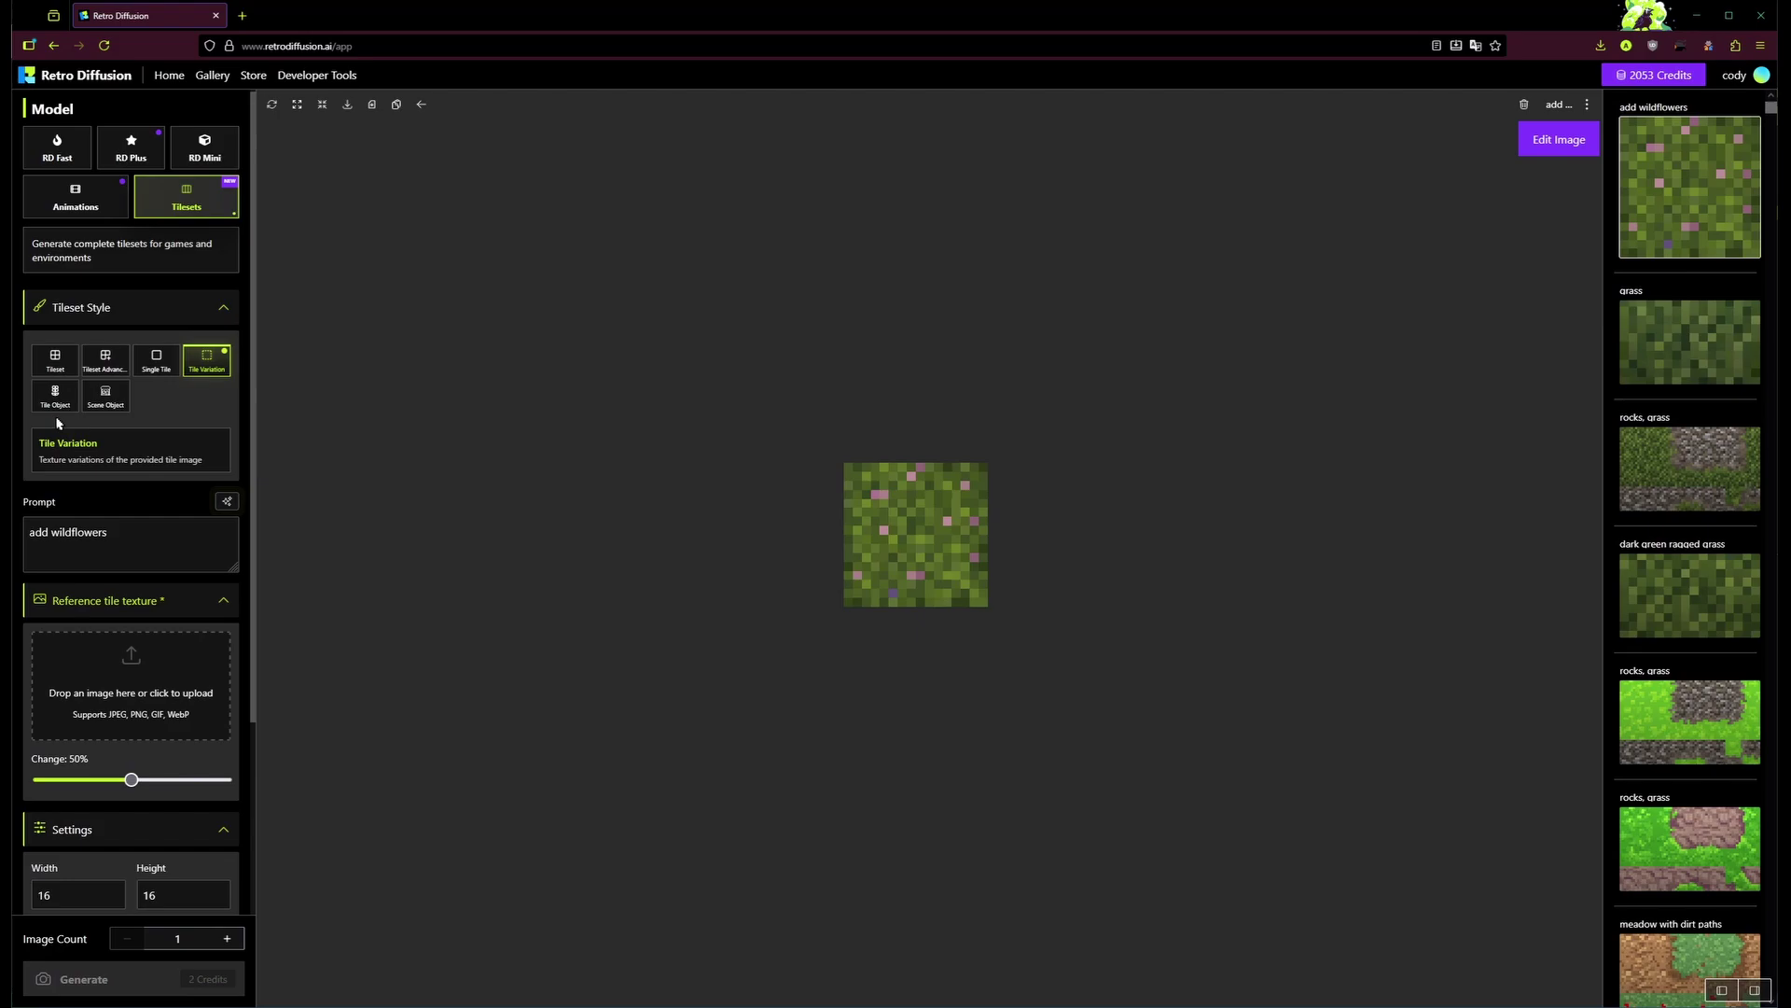
click(55, 395)
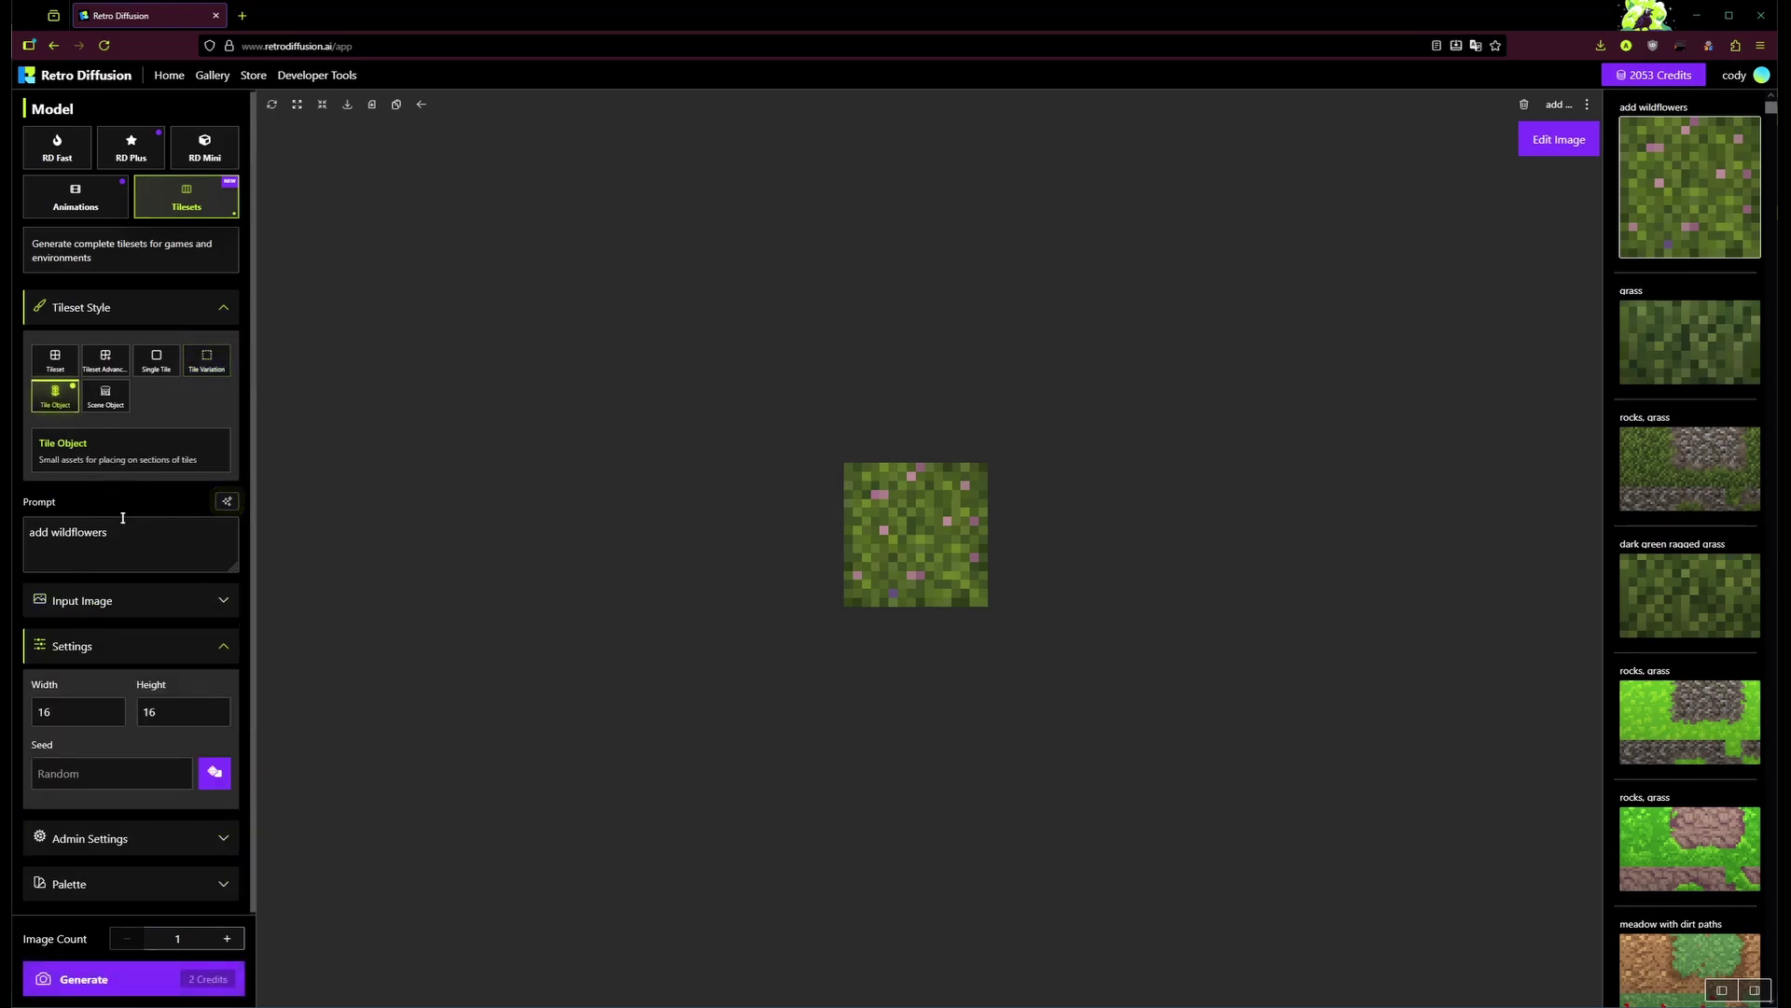
click(205, 152)
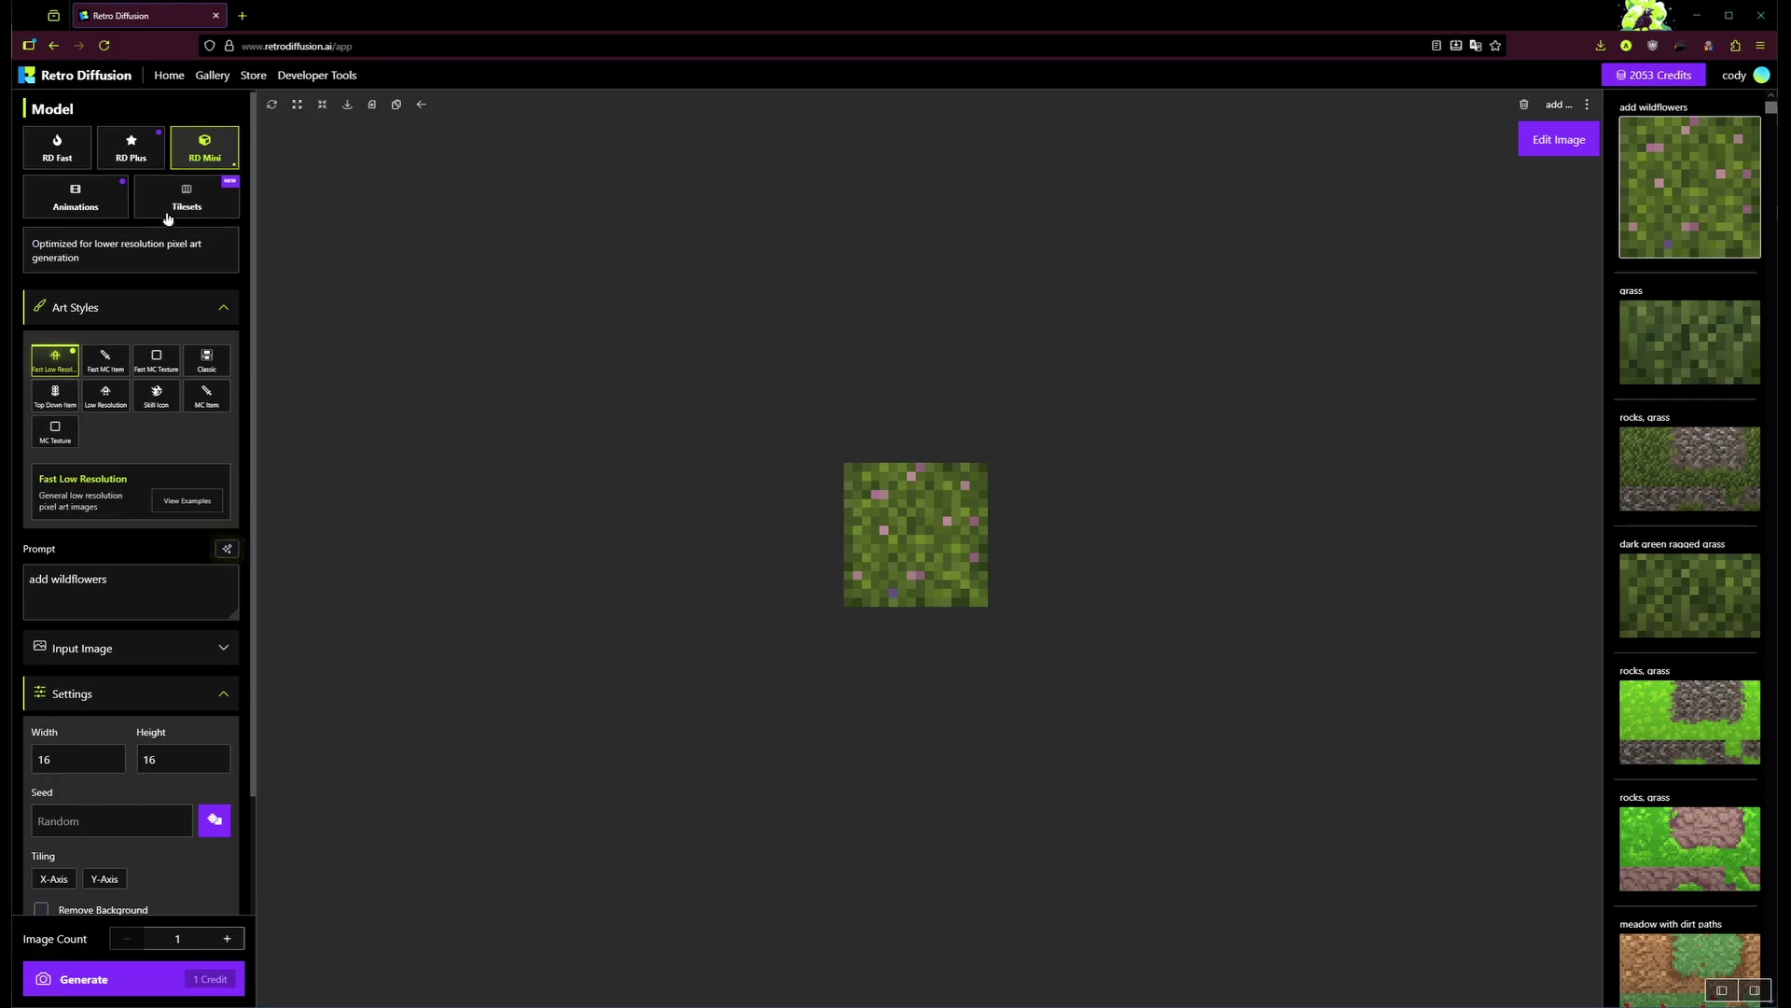
click(187, 198)
click(55, 396)
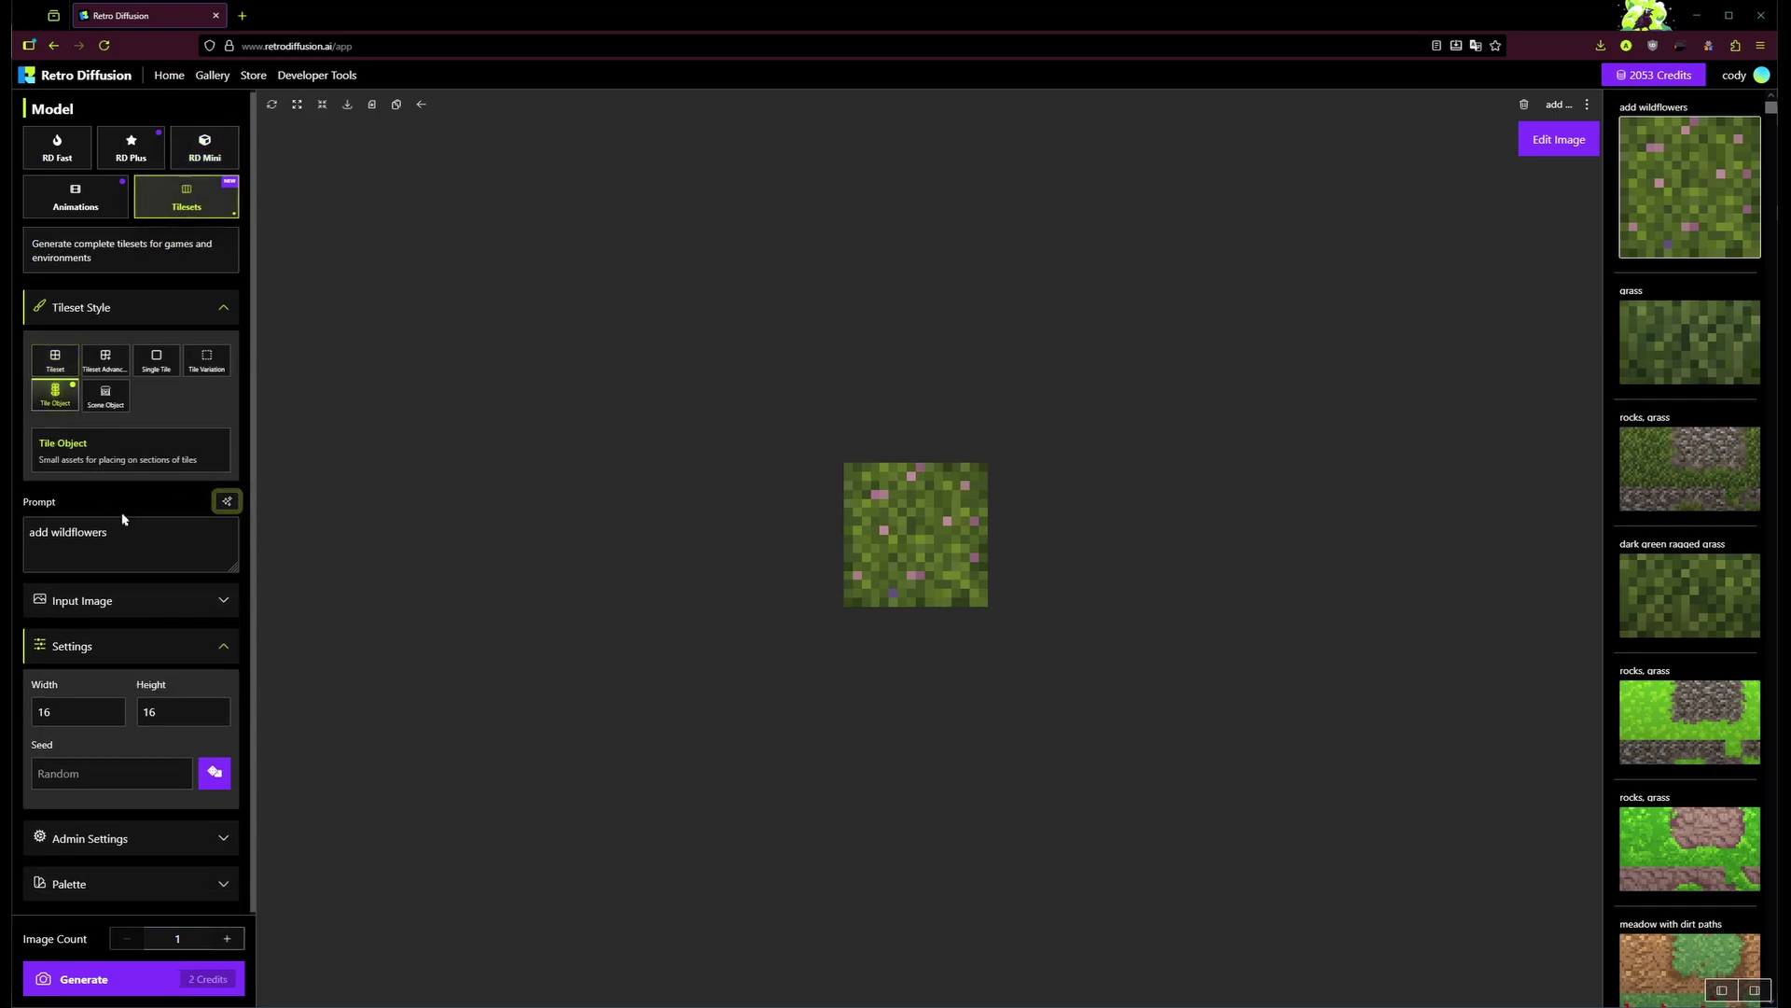
Generate a rose tile object from the prompt 'a rose'
triple_click(92, 549)
key(BackSpace)
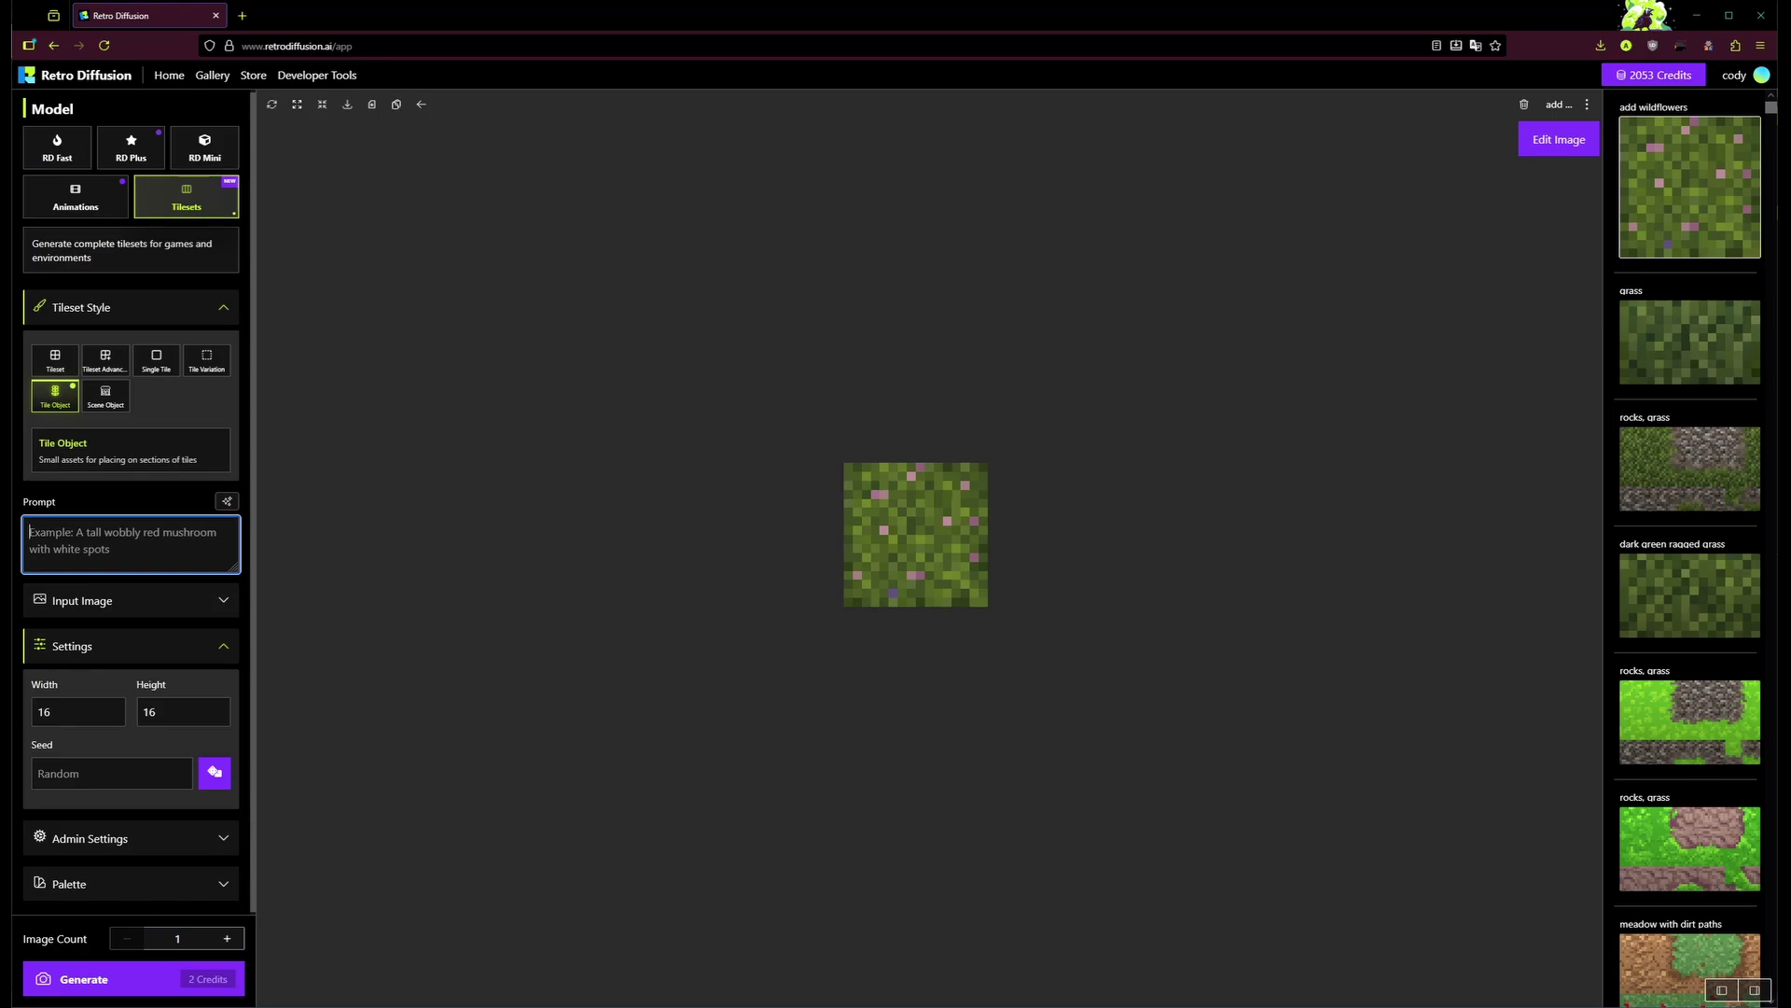
text(a rose)
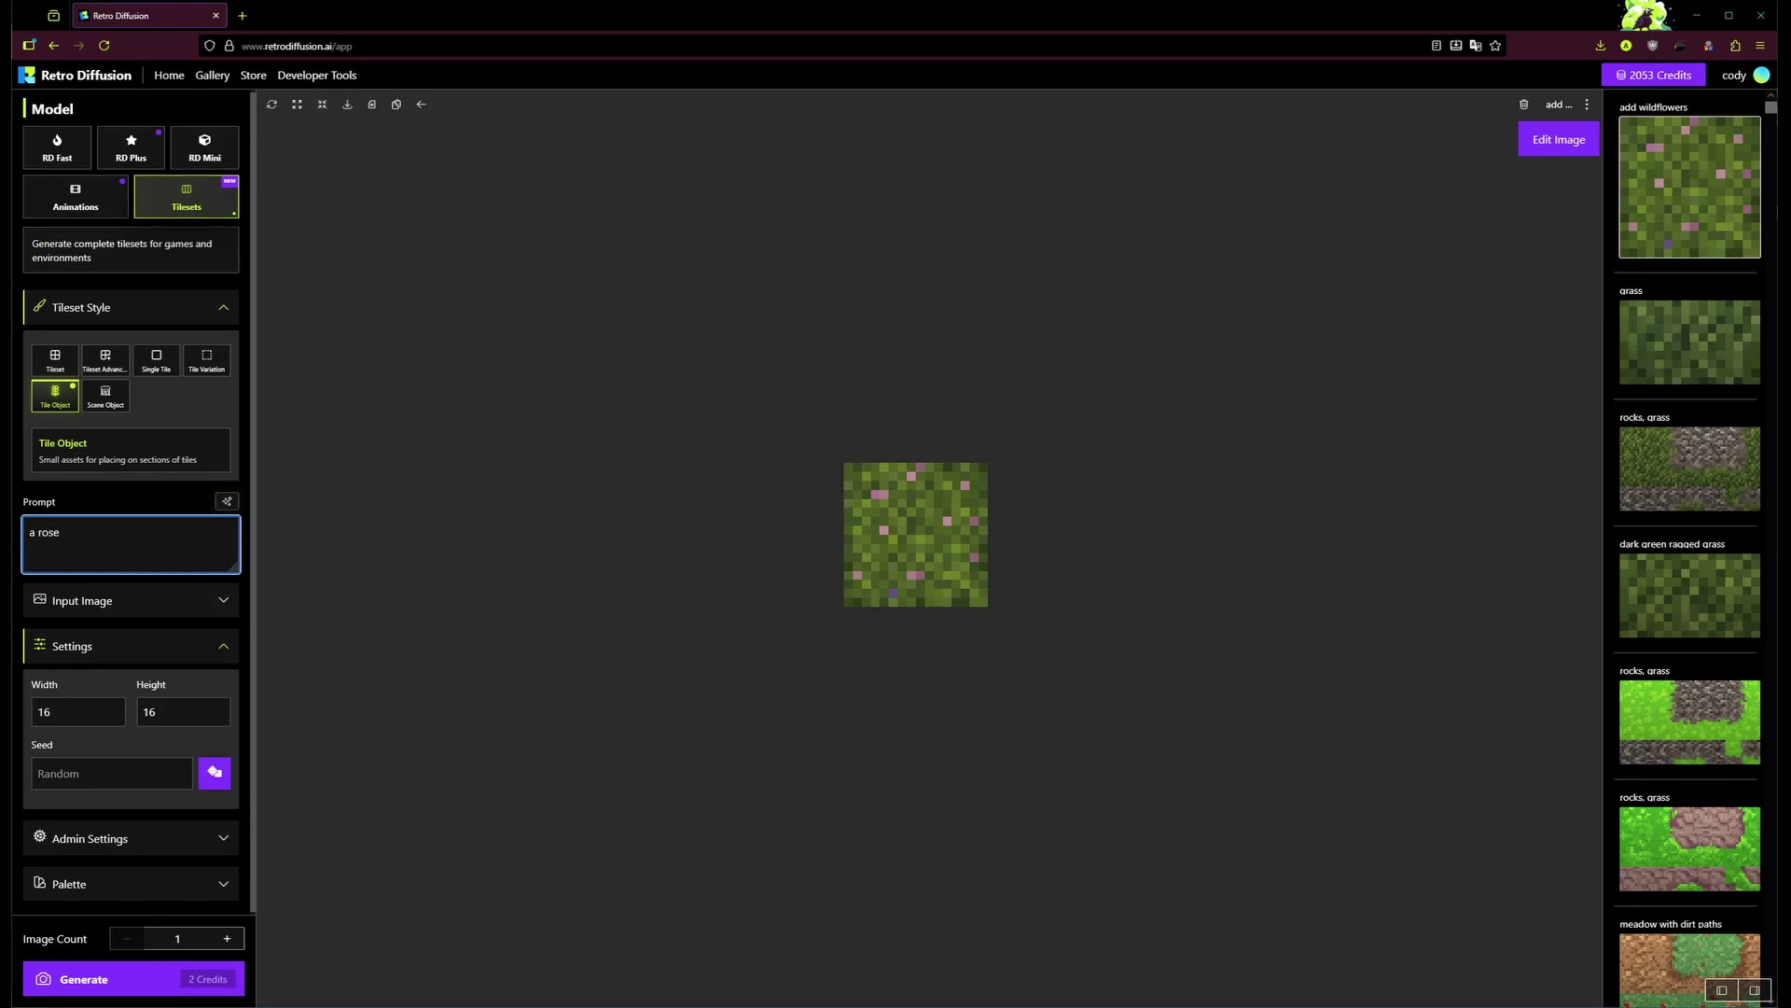
click(144, 979)
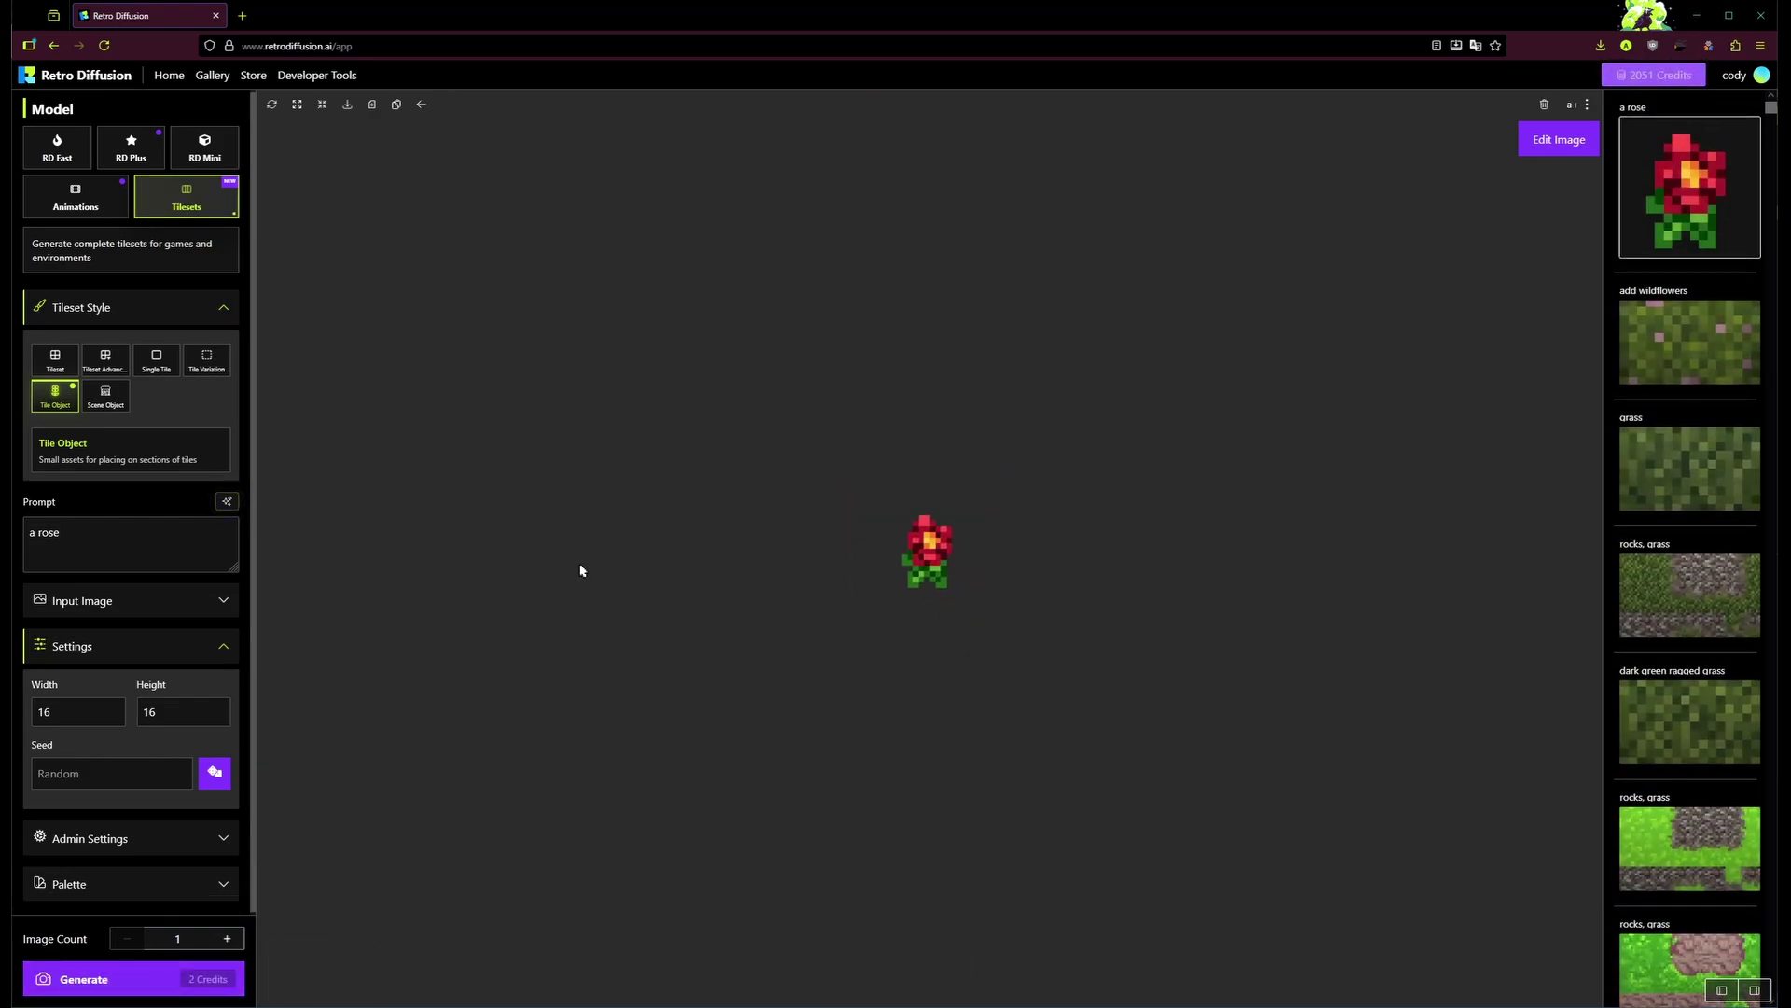
Generate a tile object from the prompt 'a cluster of rocks'
triple_click(107, 531)
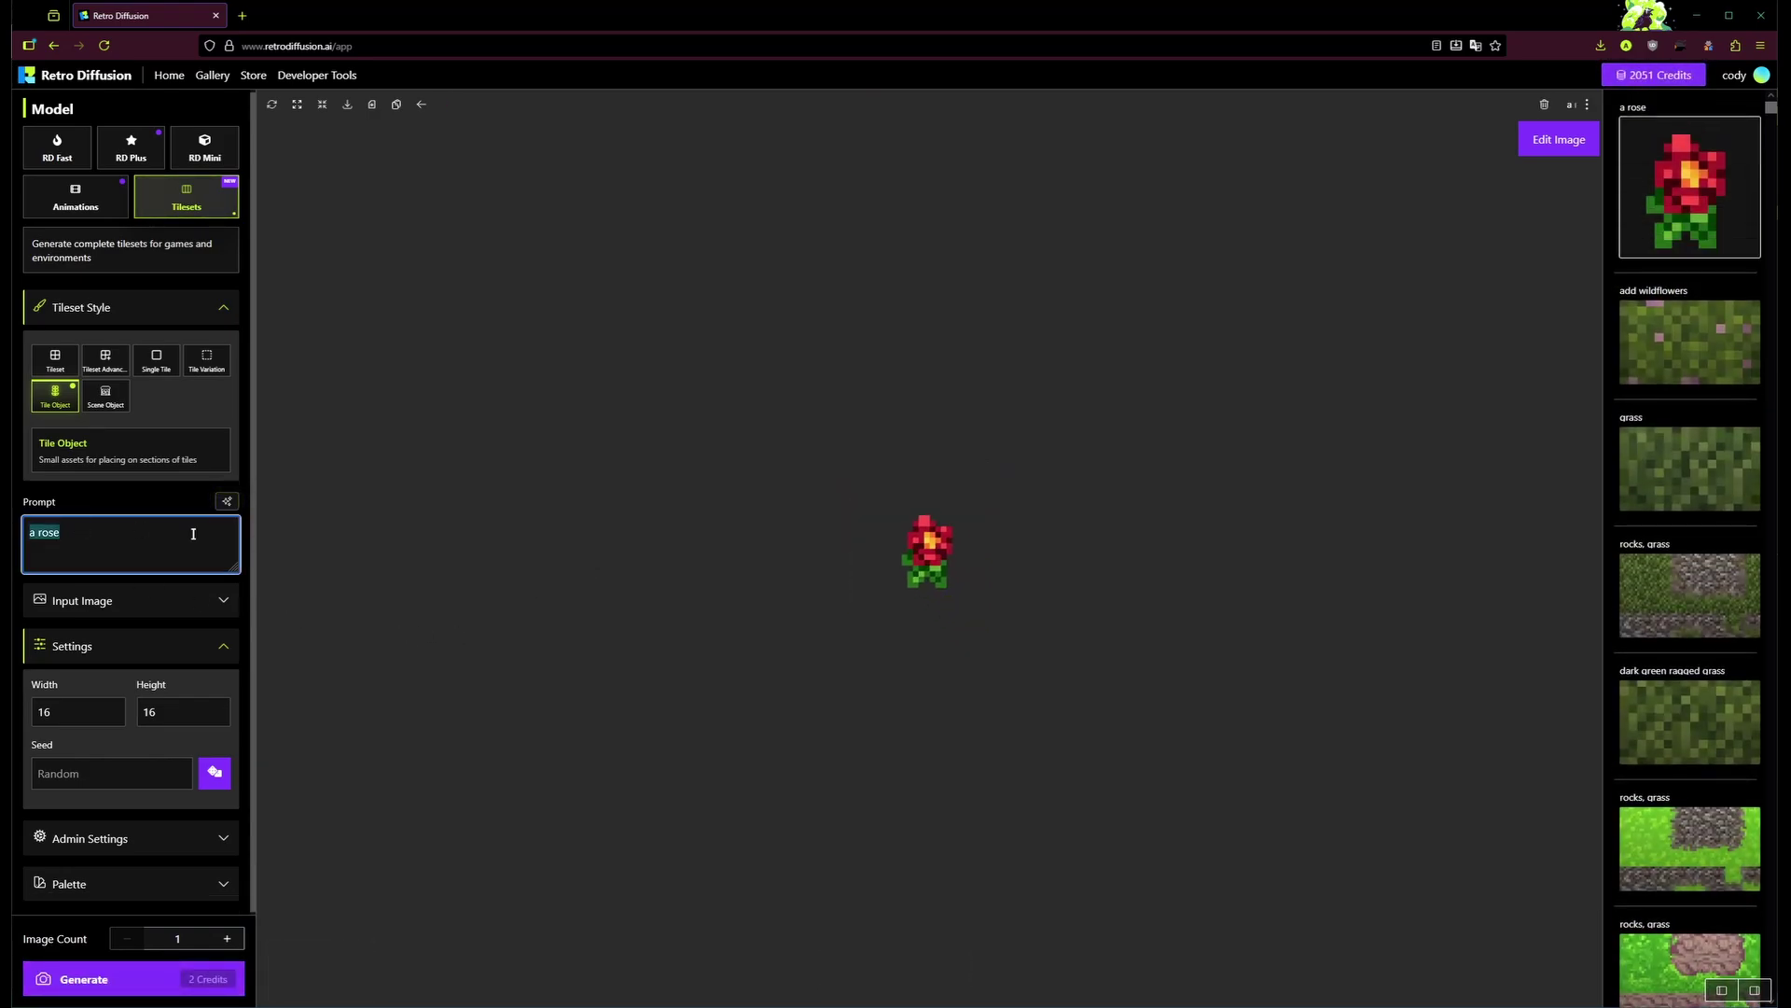
text(a cluster of rocks)
click(75, 978)
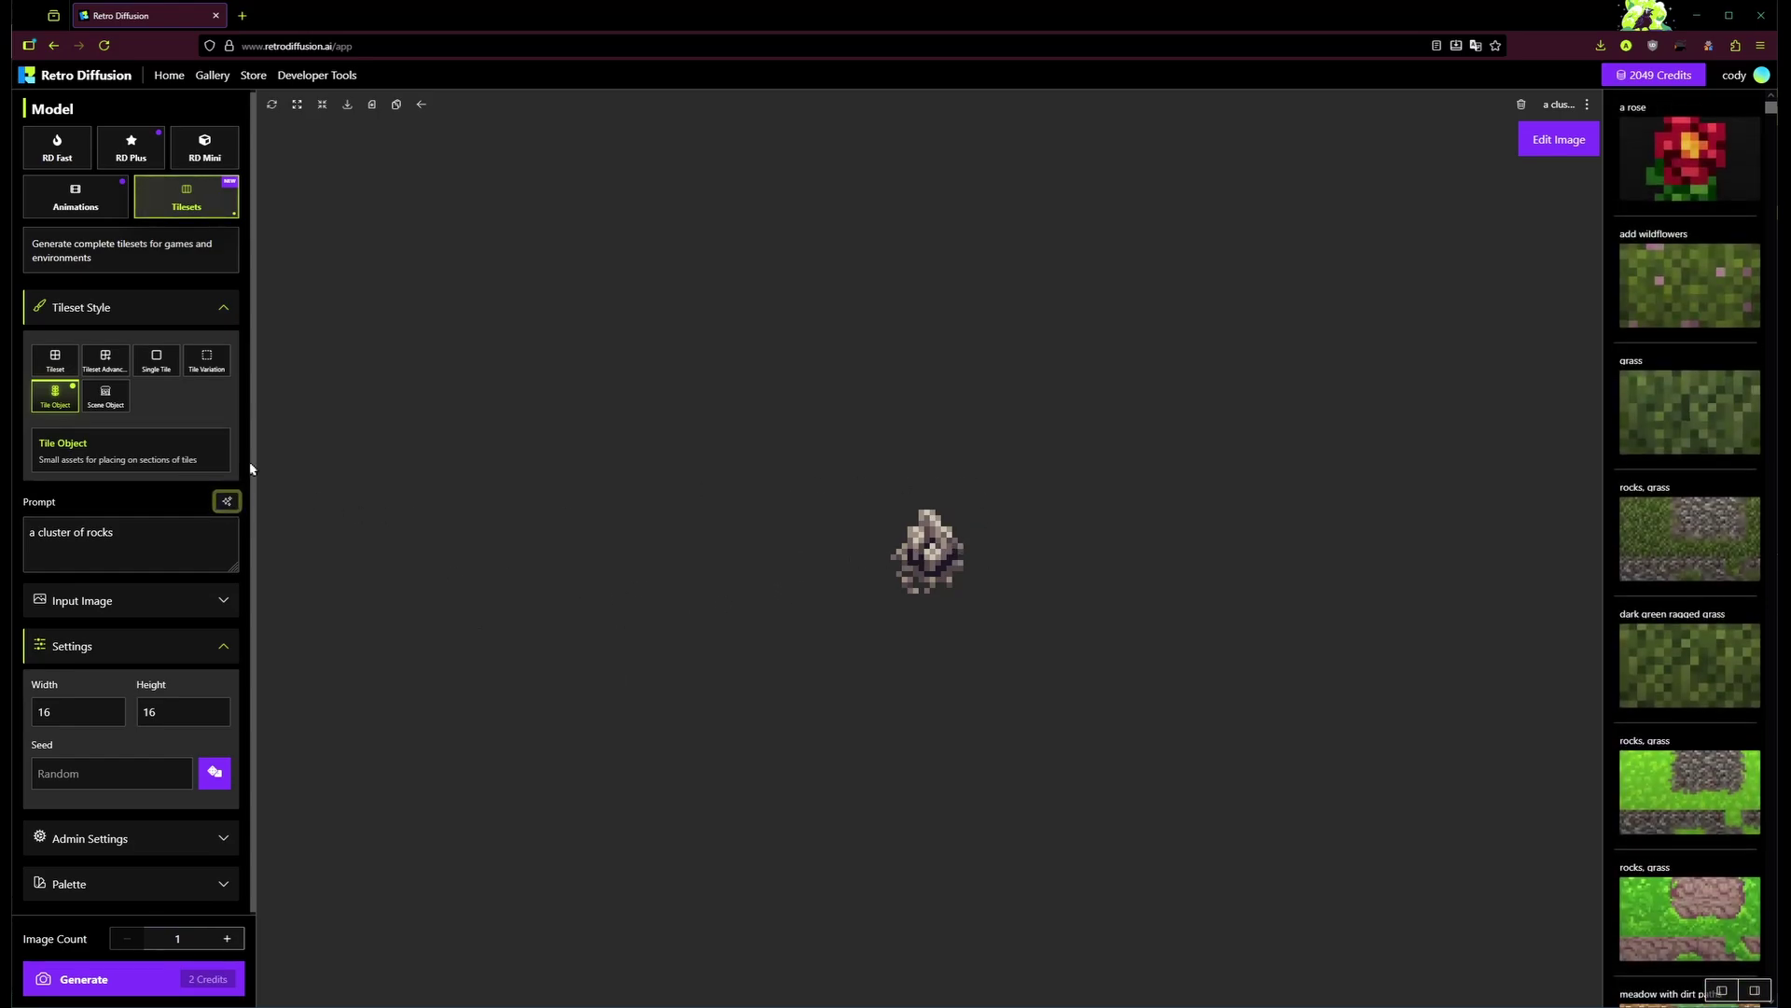
Switch to the Scene Object style with Width 128 and Height 256
click(105, 395)
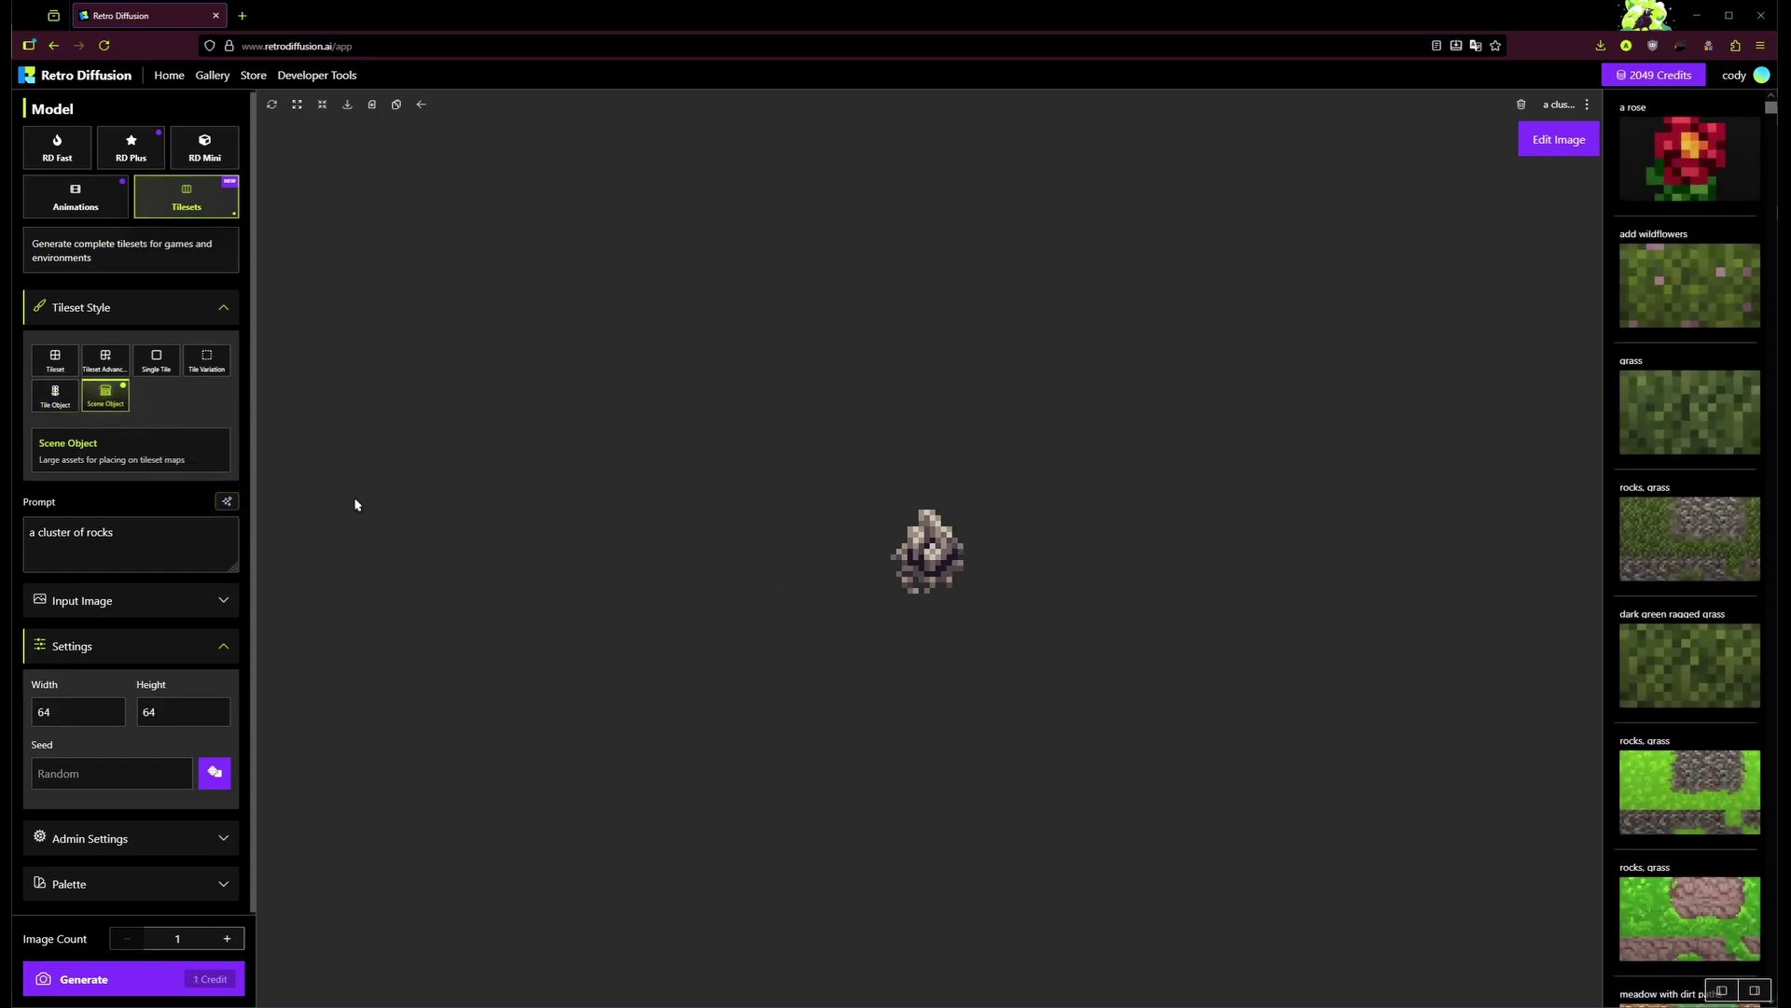
triple_click(168, 529)
click(191, 463)
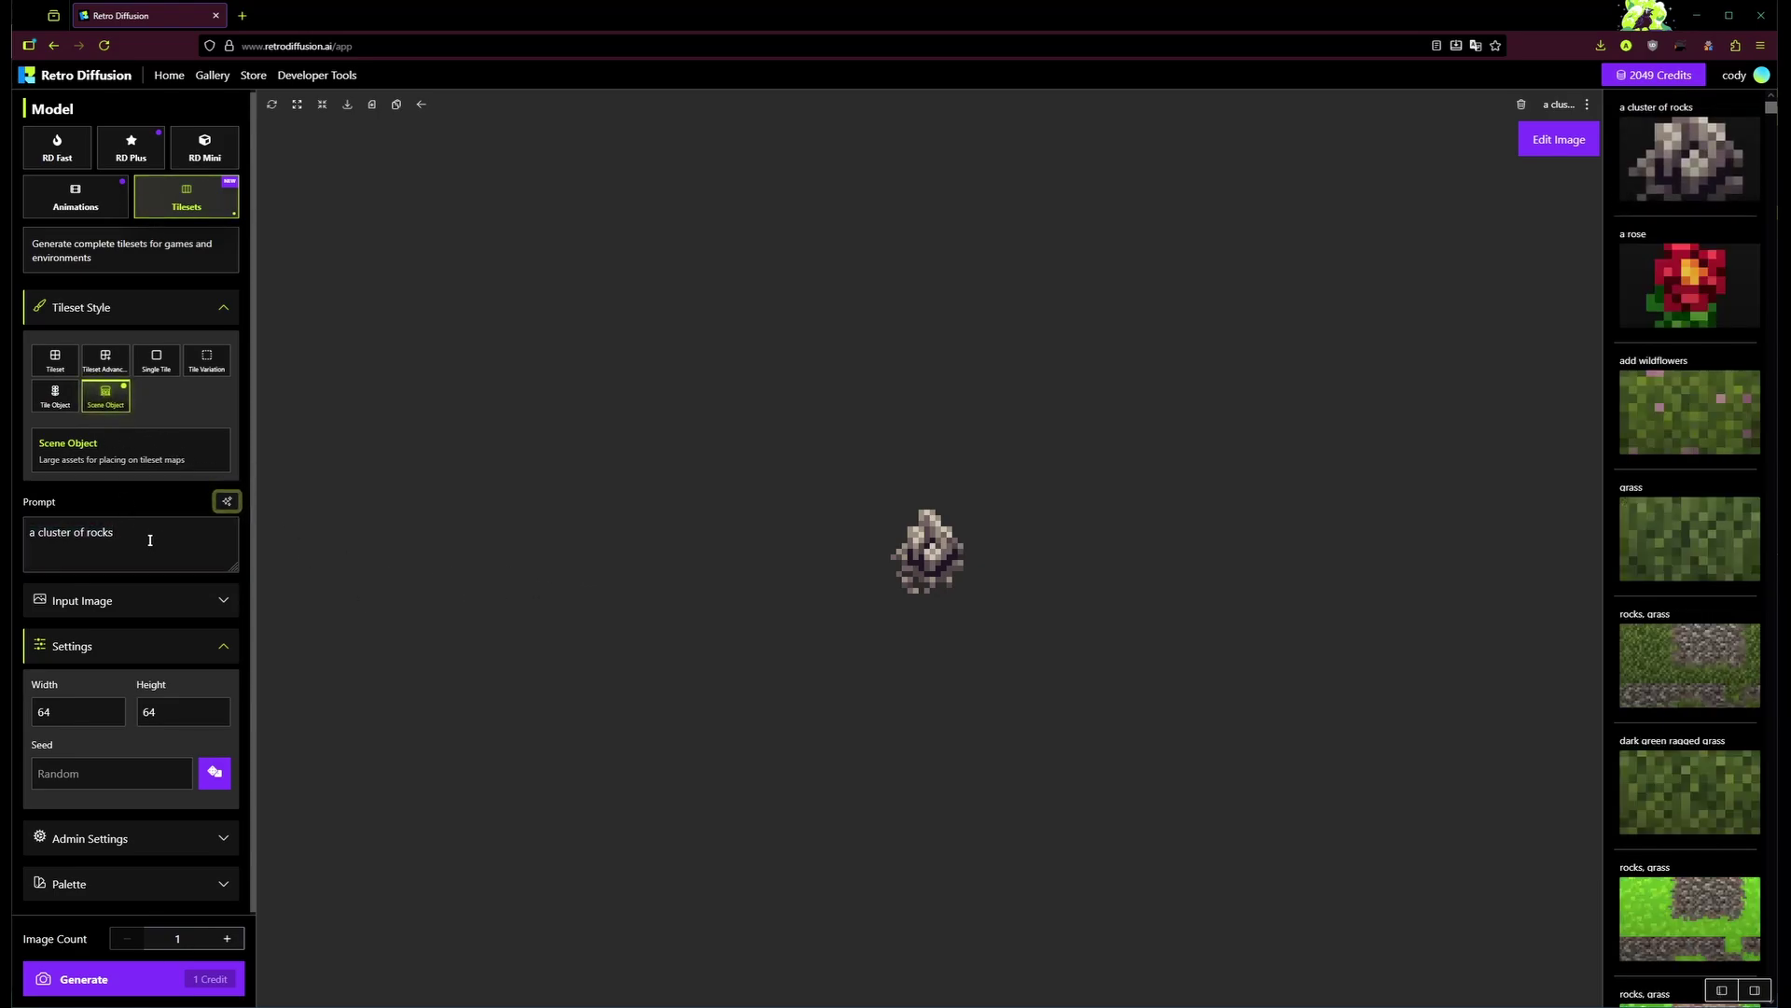
double_click(167, 702)
text(256)
double_click(104, 713)
text(128)
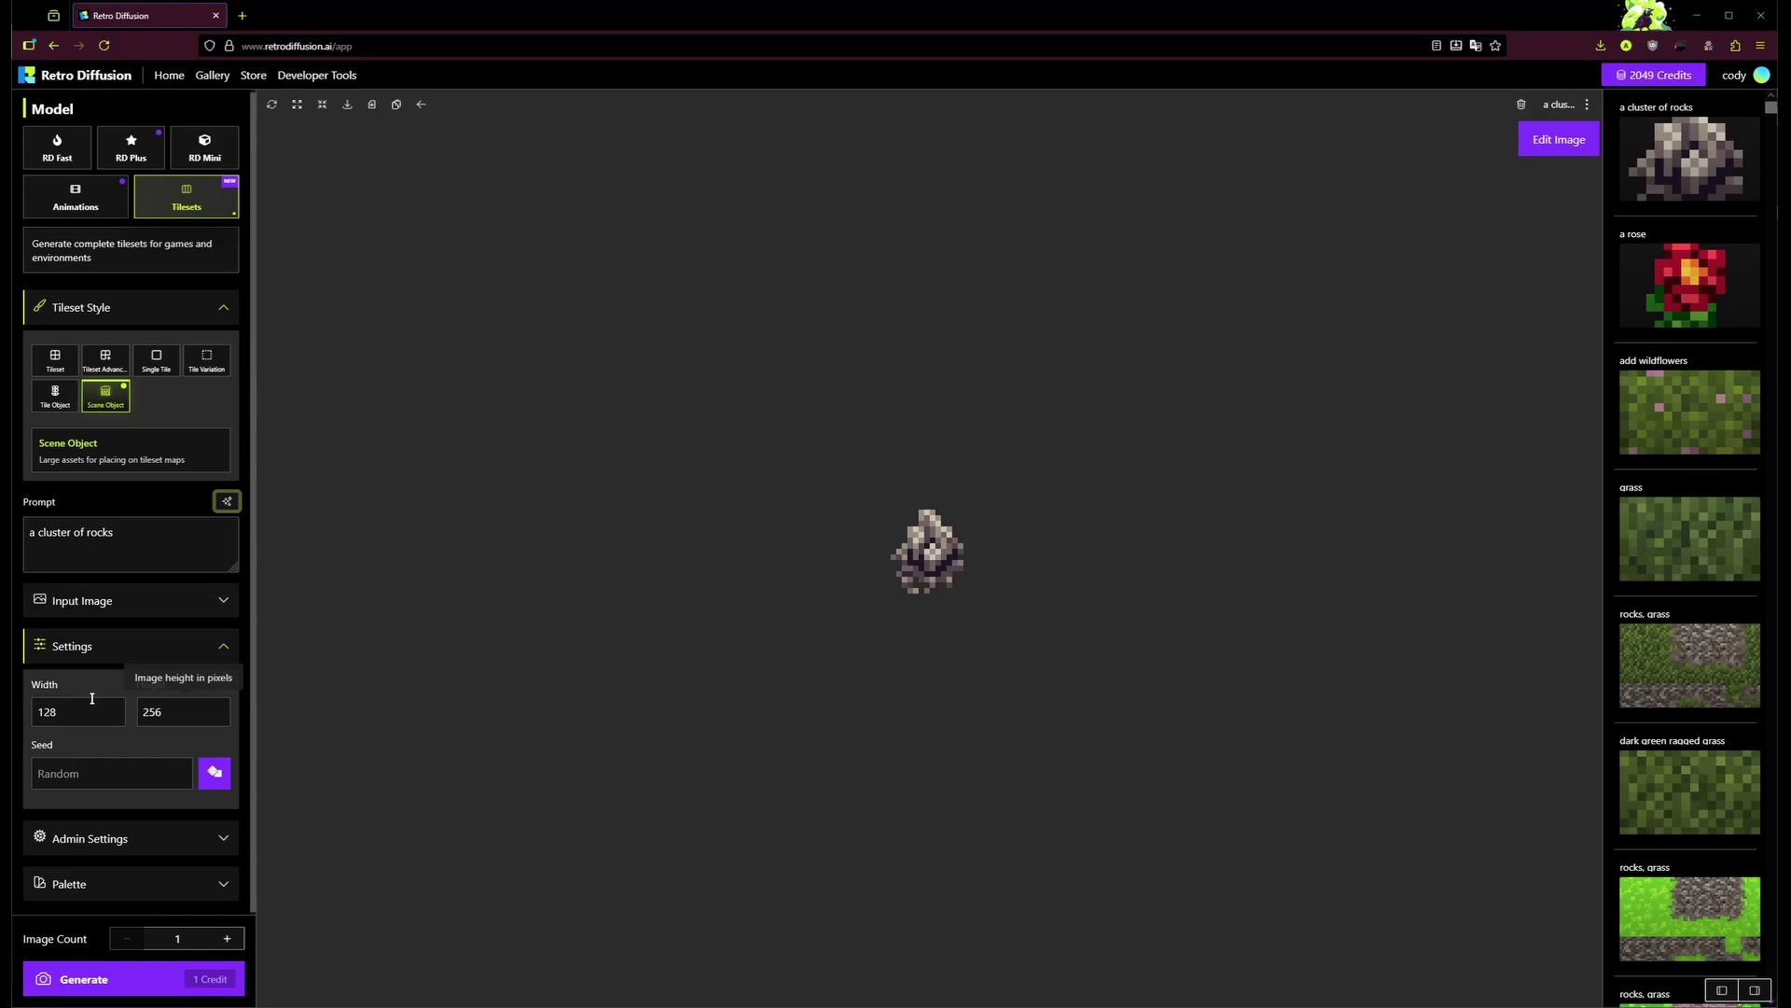
Generate a scene object from the prompt 'a tall withered tree'
triple_click(158, 568)
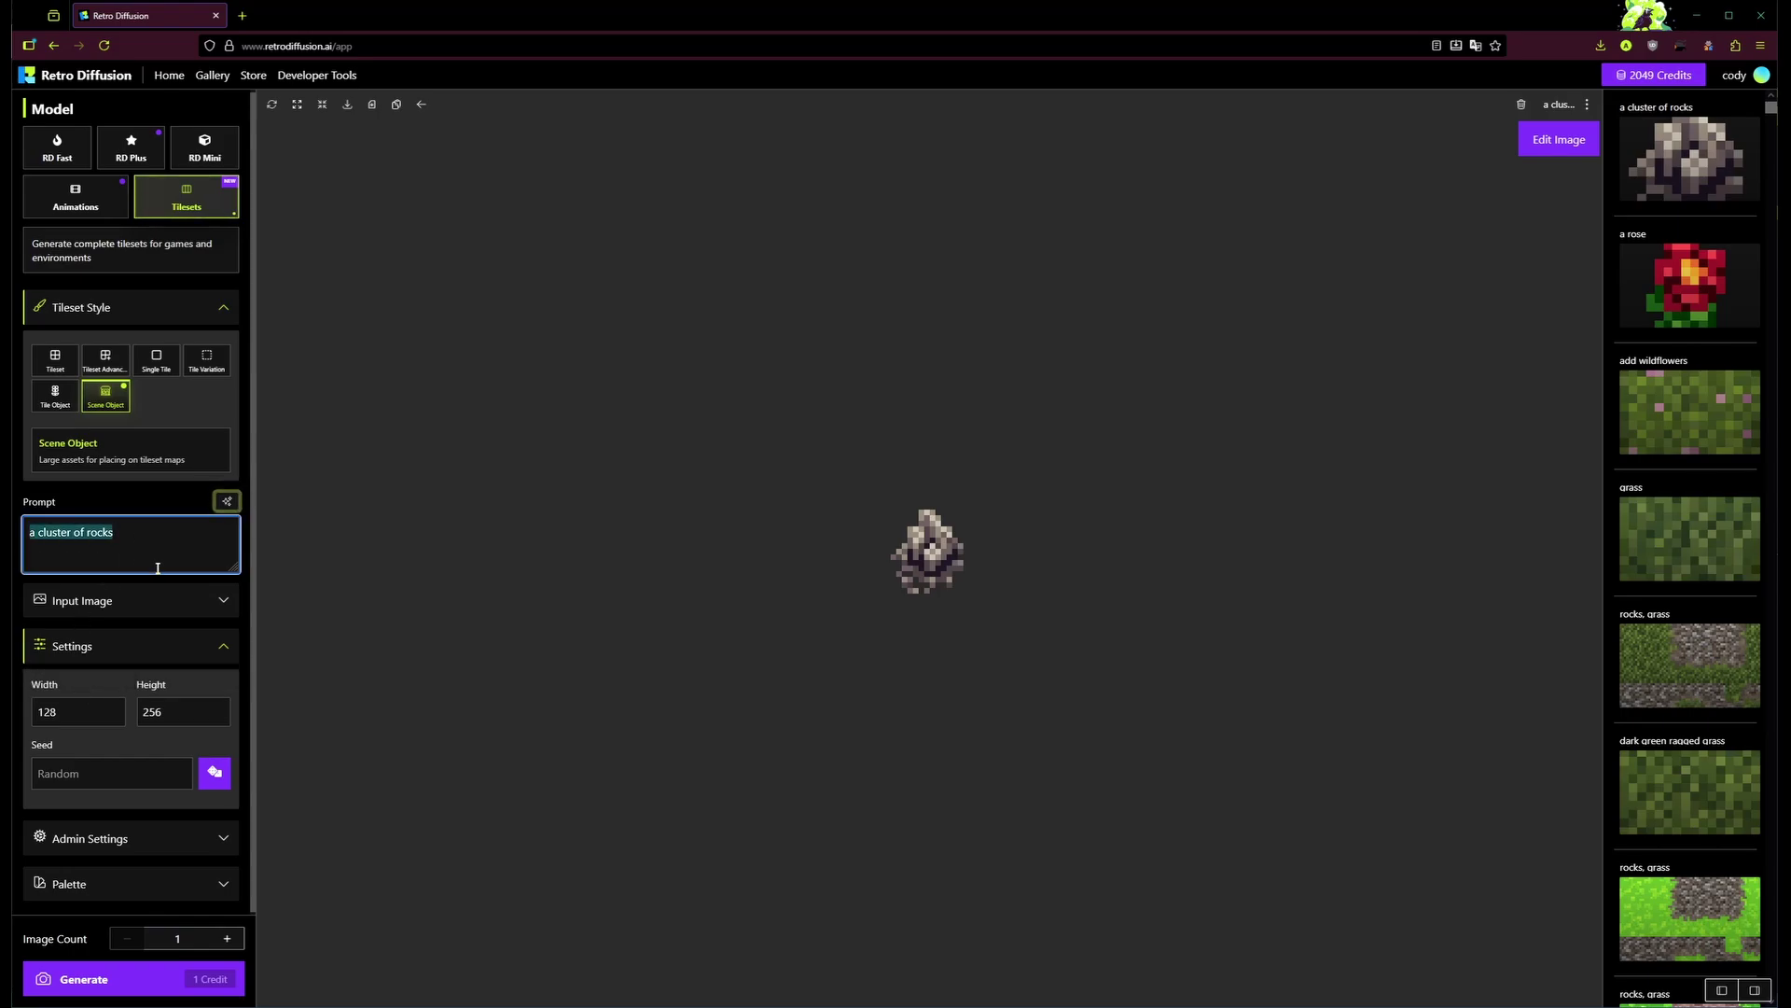
text(a tall withered tree)
click(132, 994)
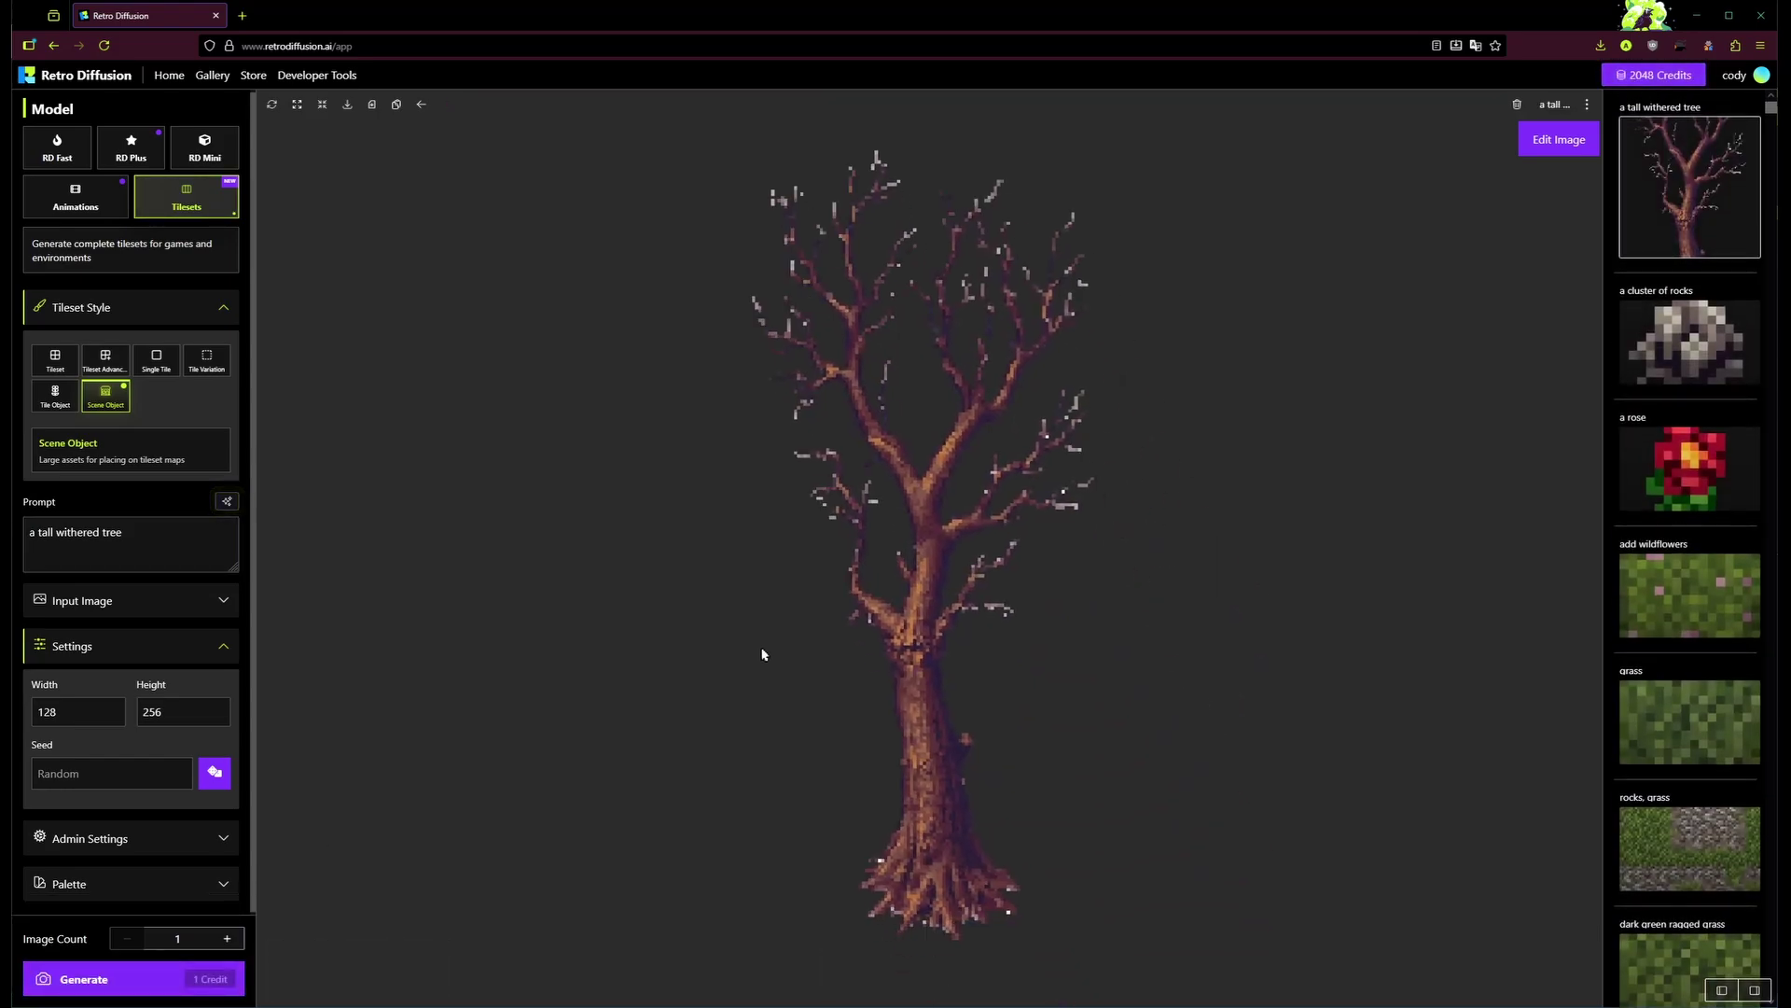
scroll(1688, 709, down, 5)
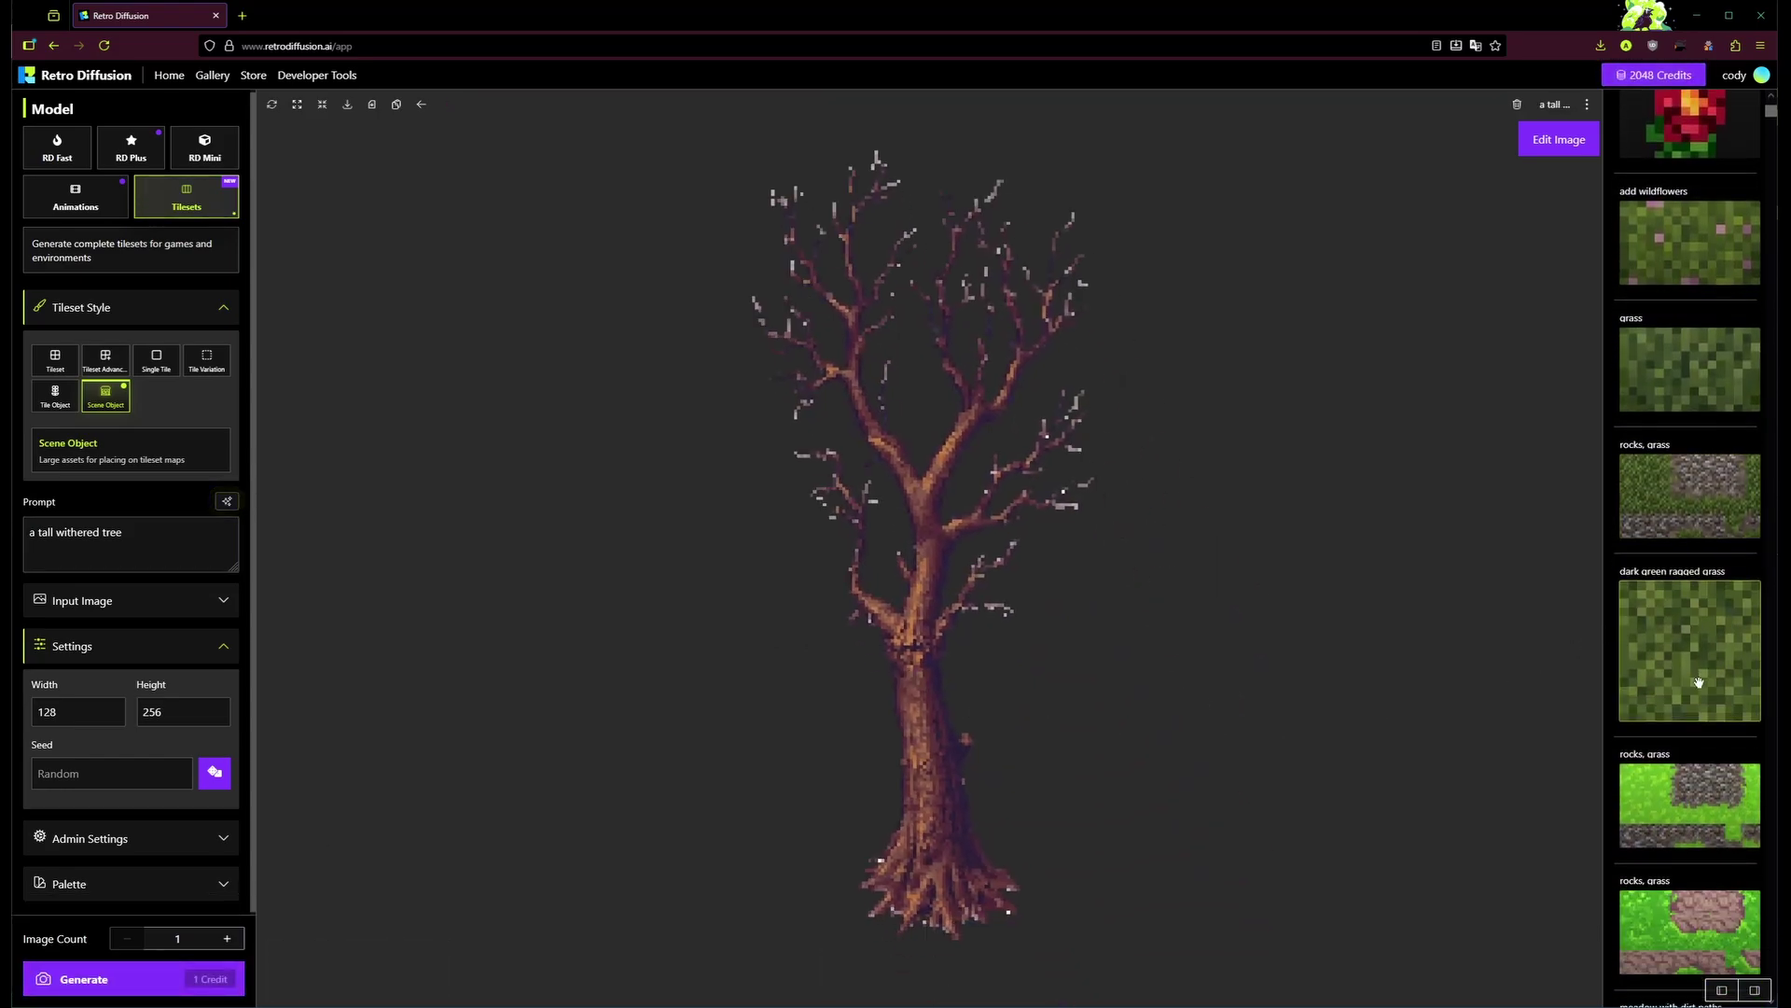
scroll(1684, 635, up, 4)
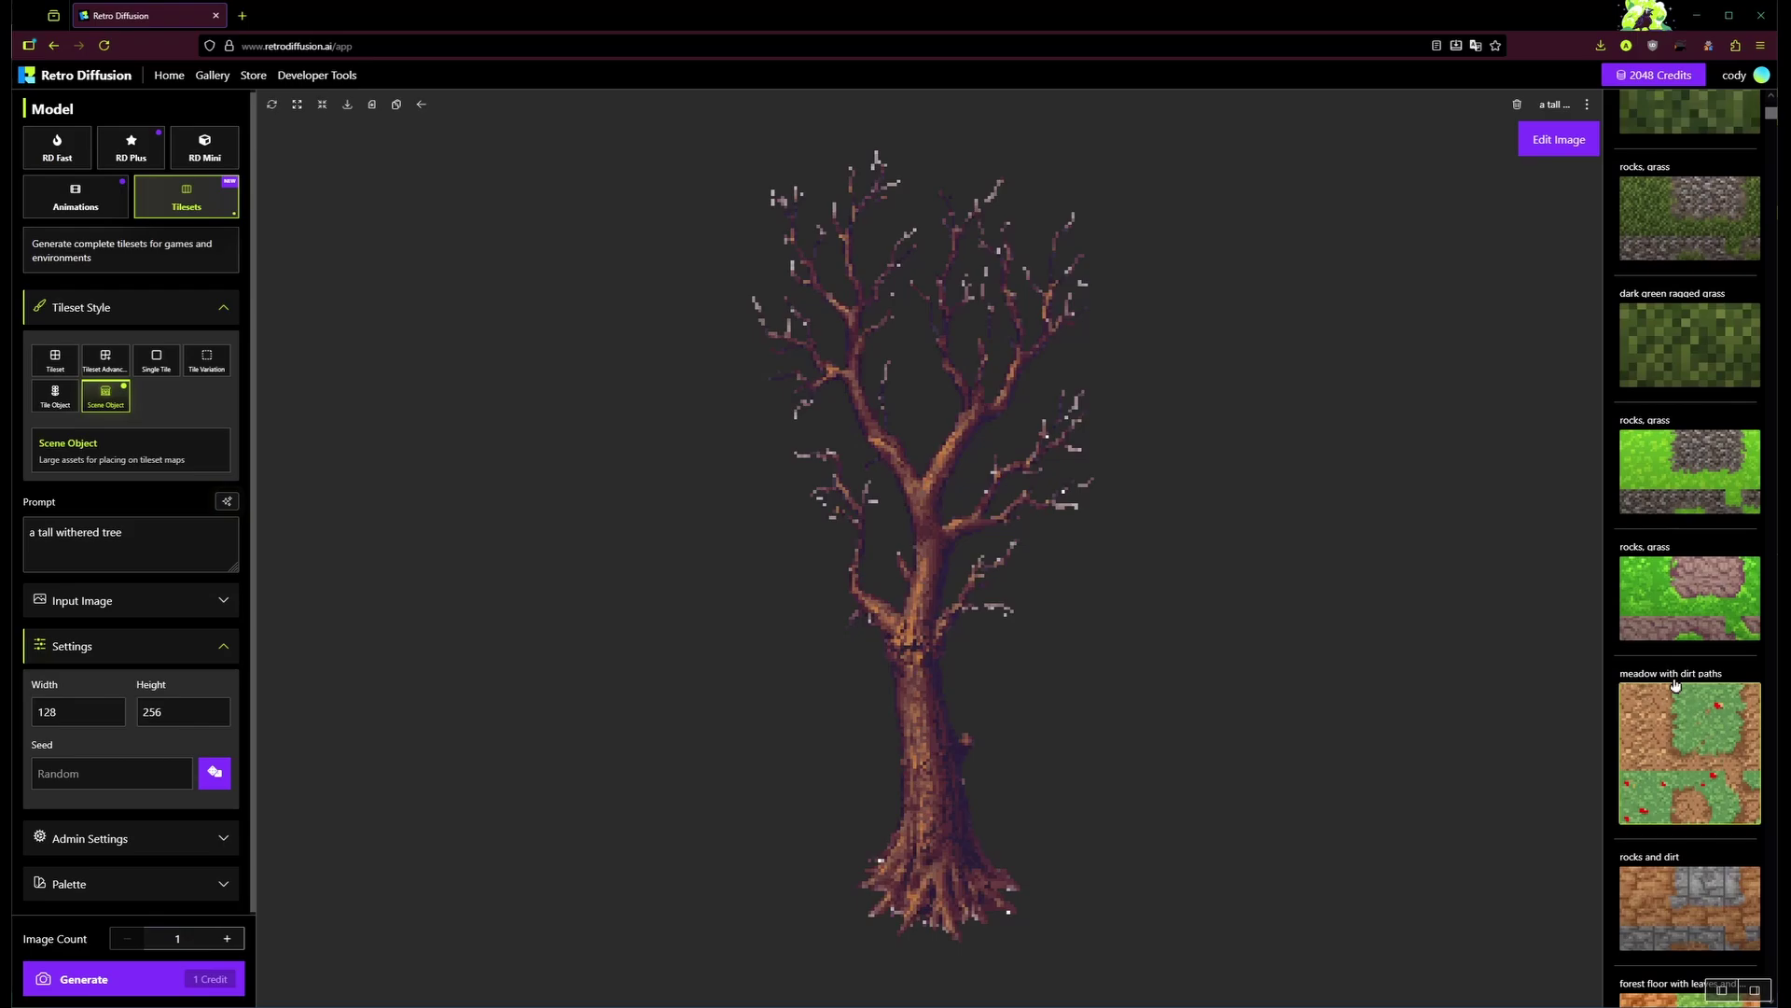
click(1689, 728)
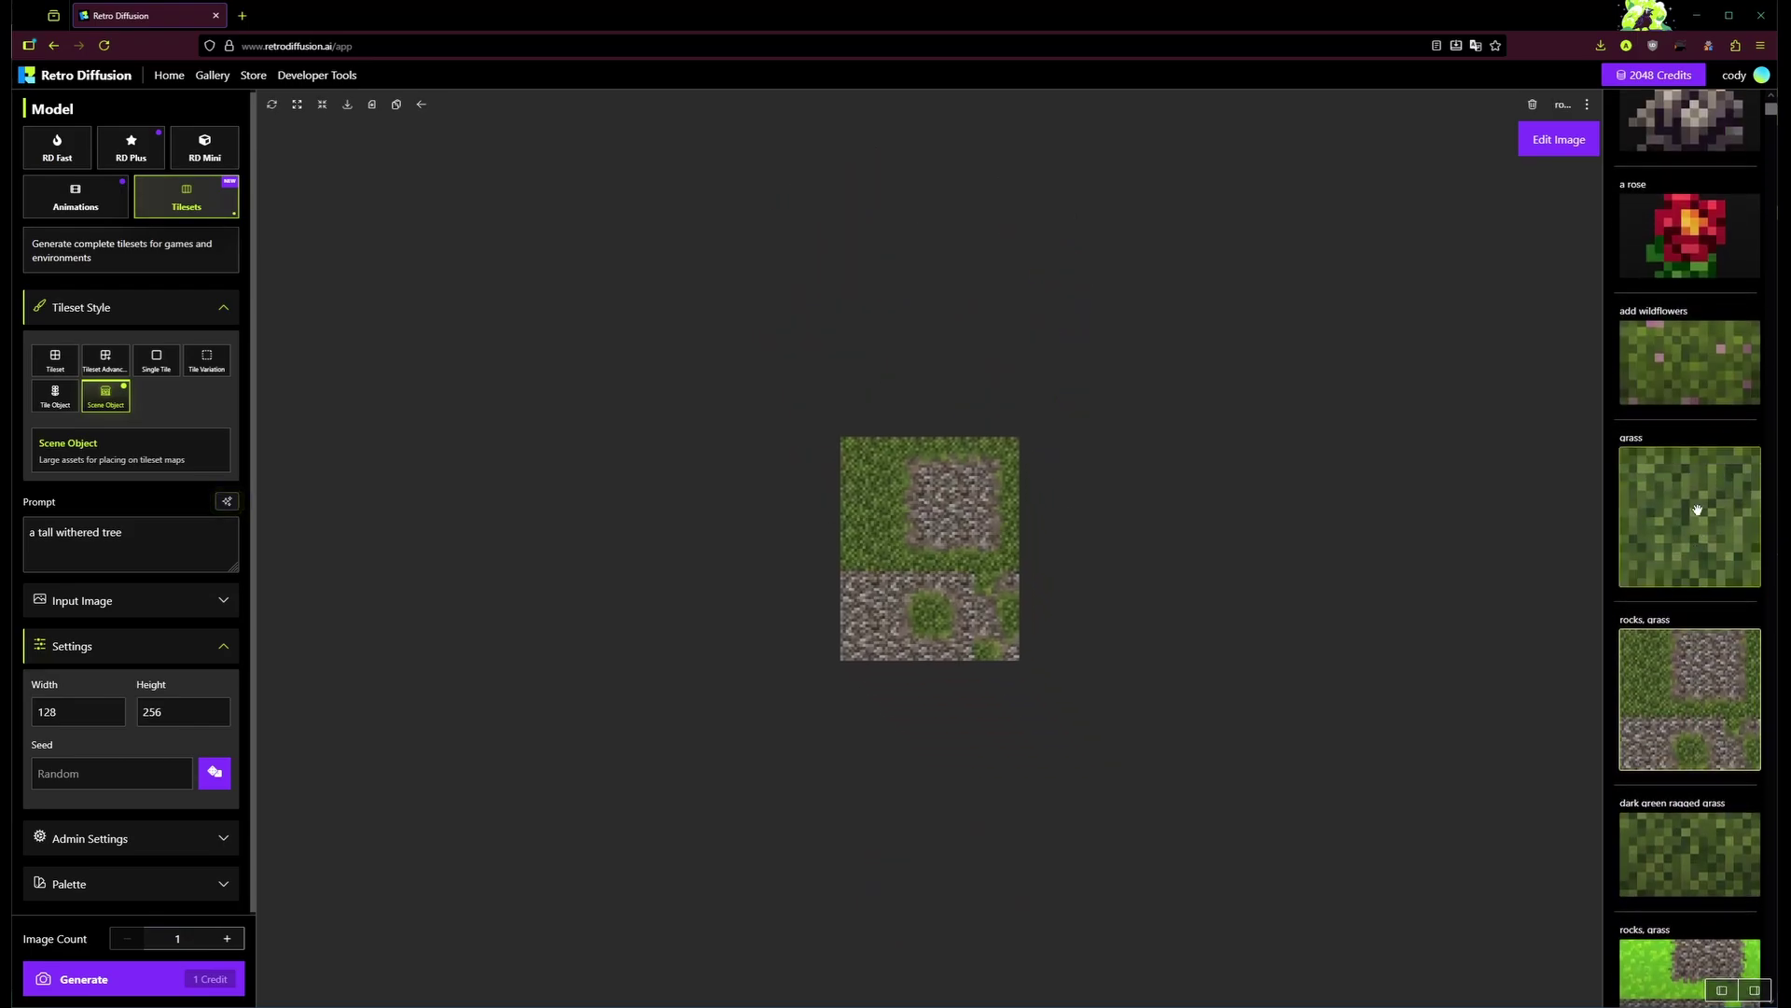
click(1689, 448)
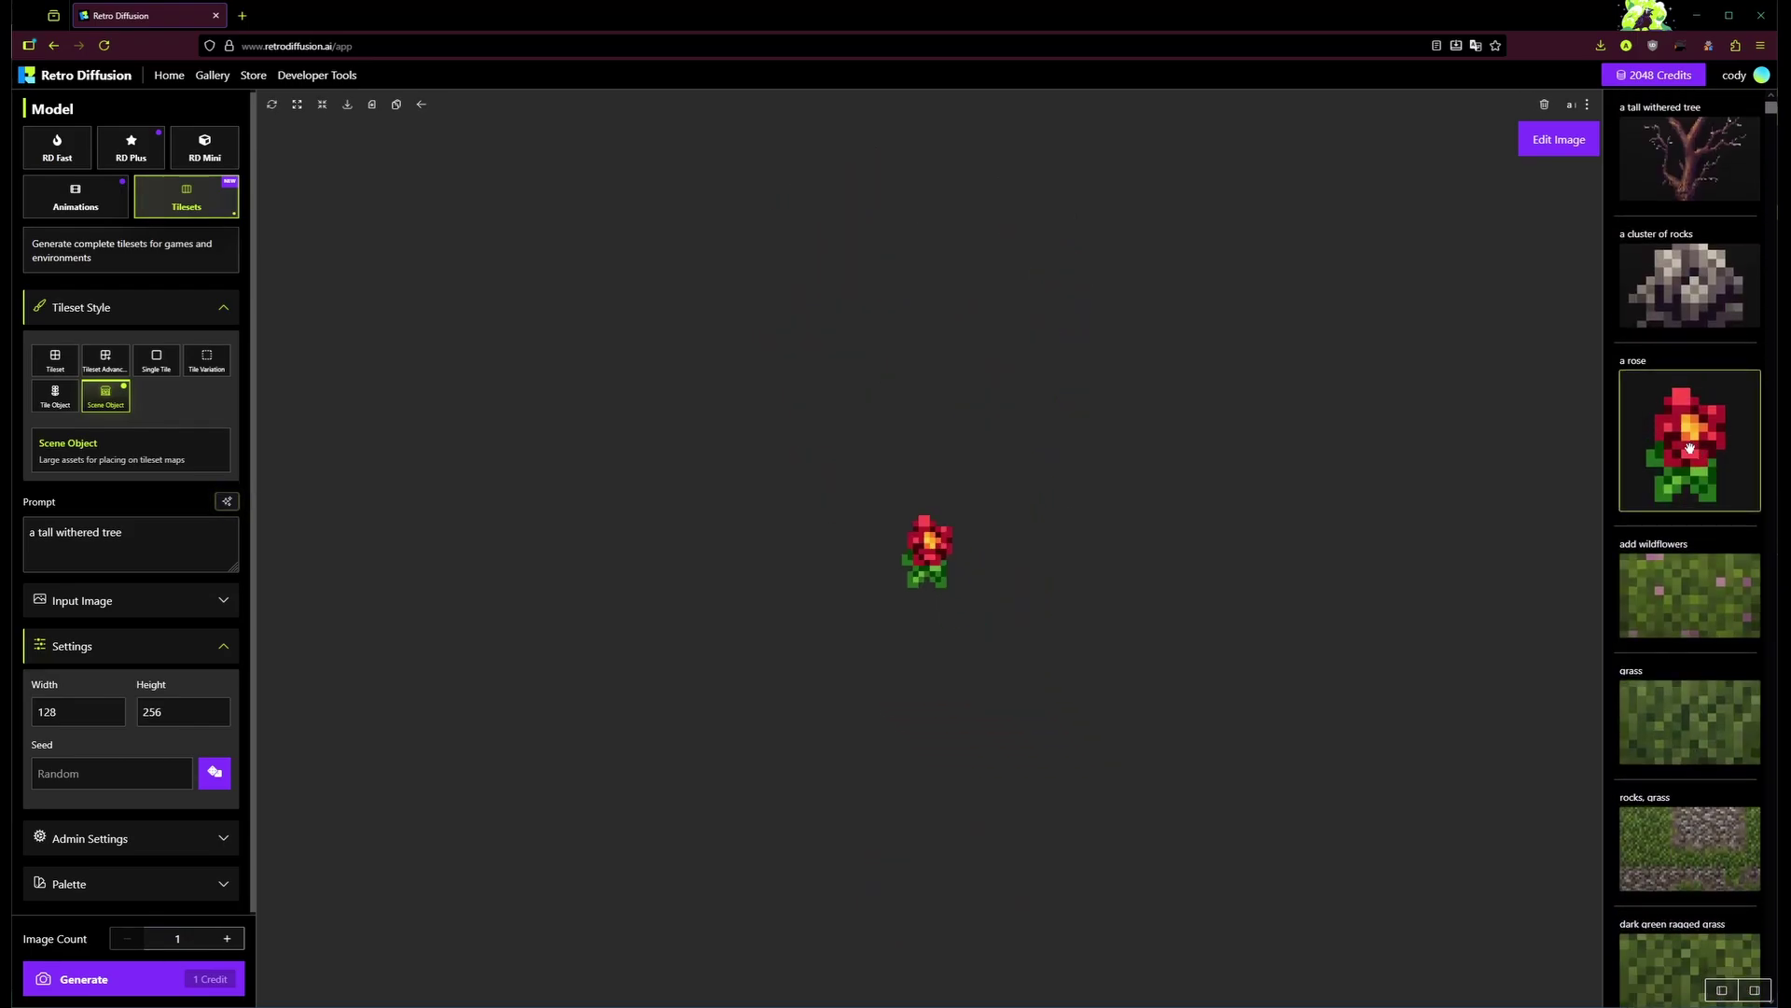
click(1689, 308)
click(1695, 180)
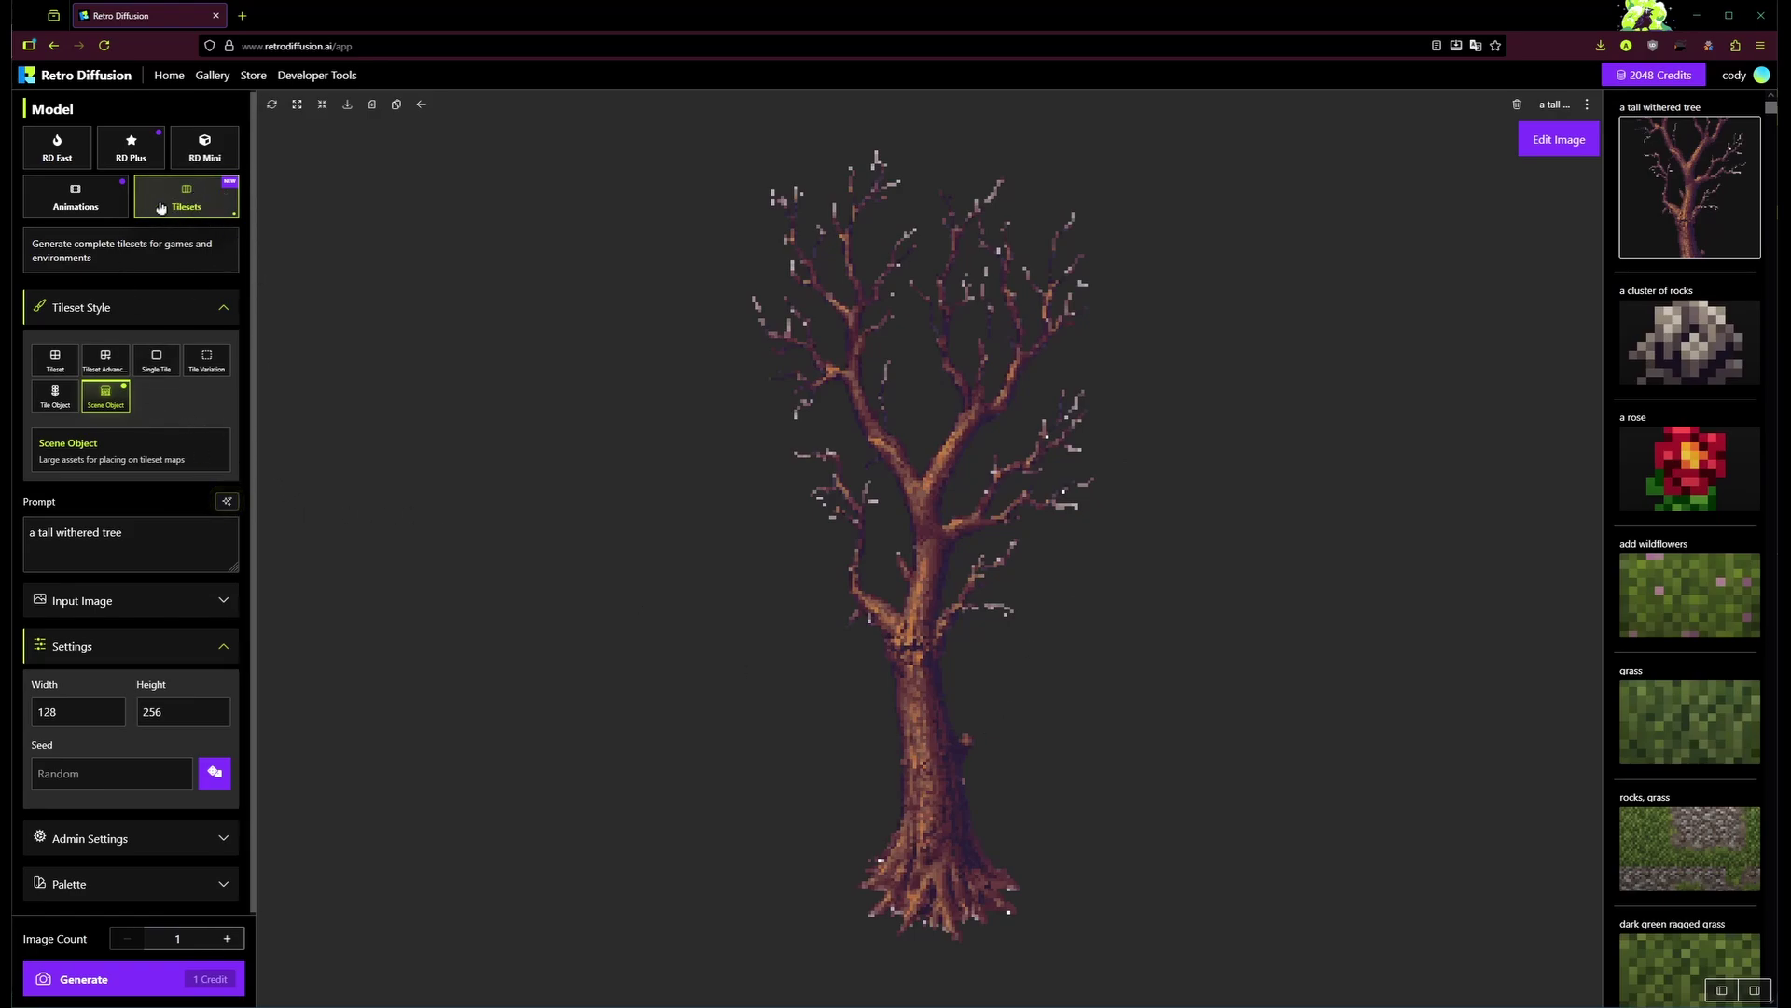
scroll(506, 547, down, 2)
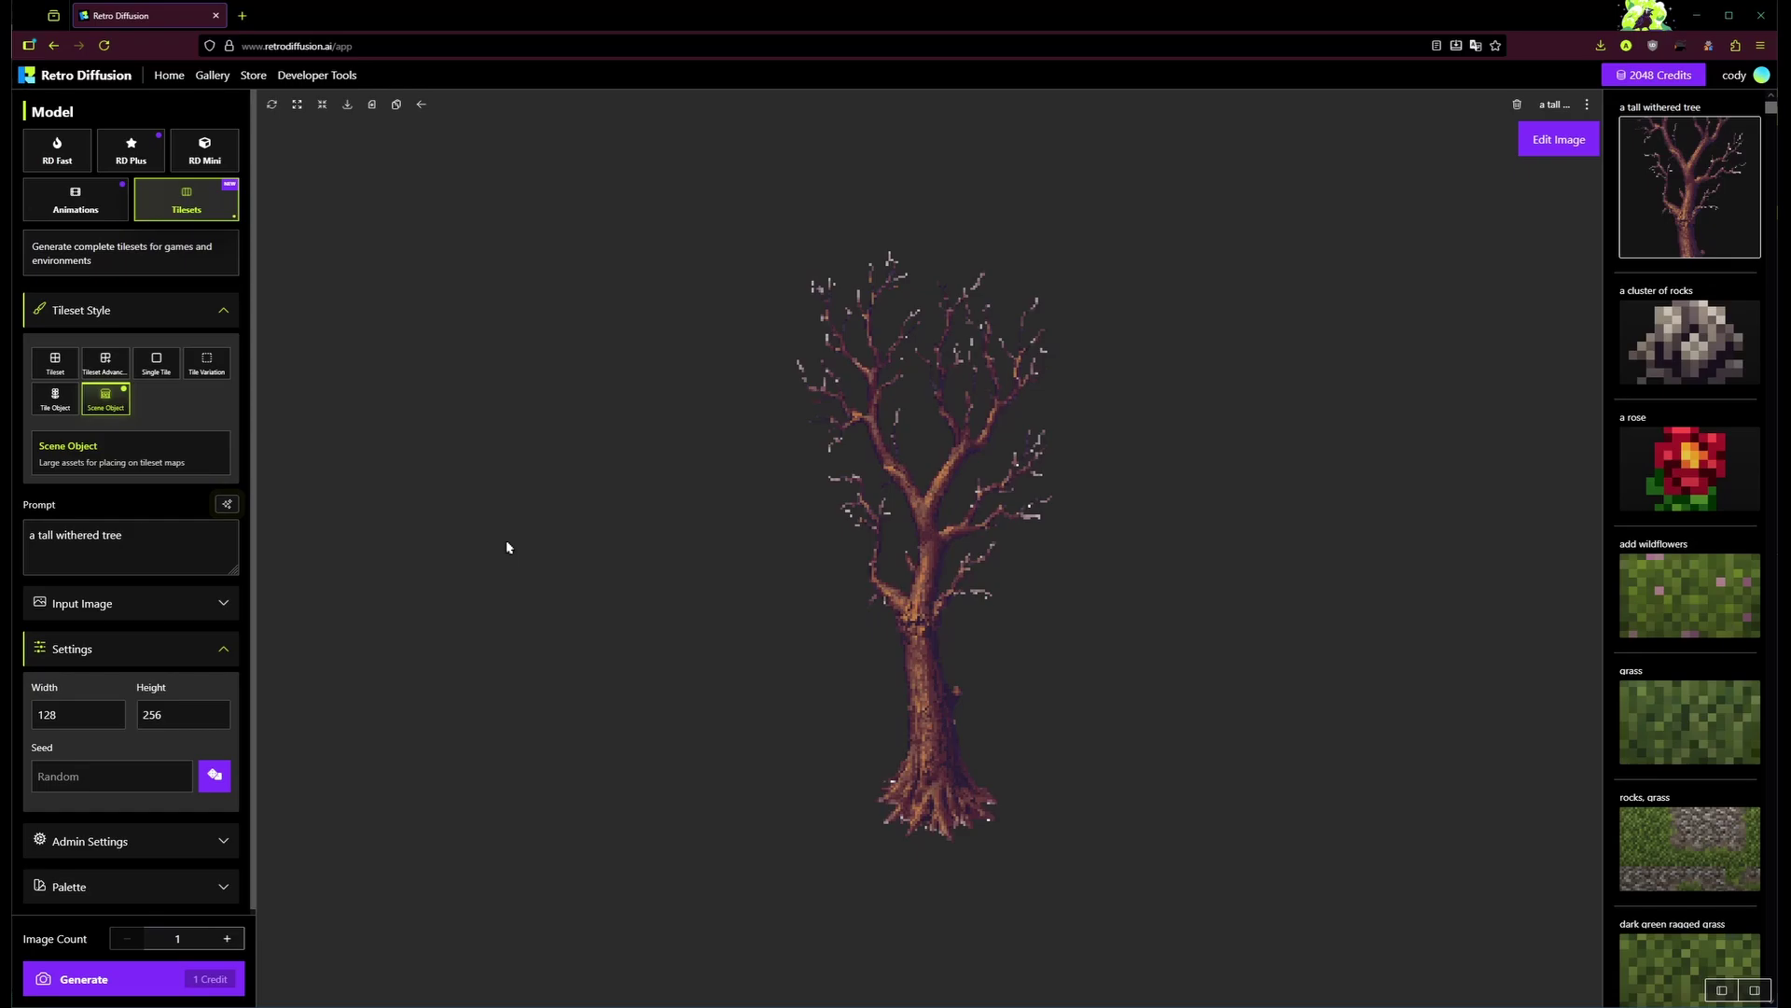